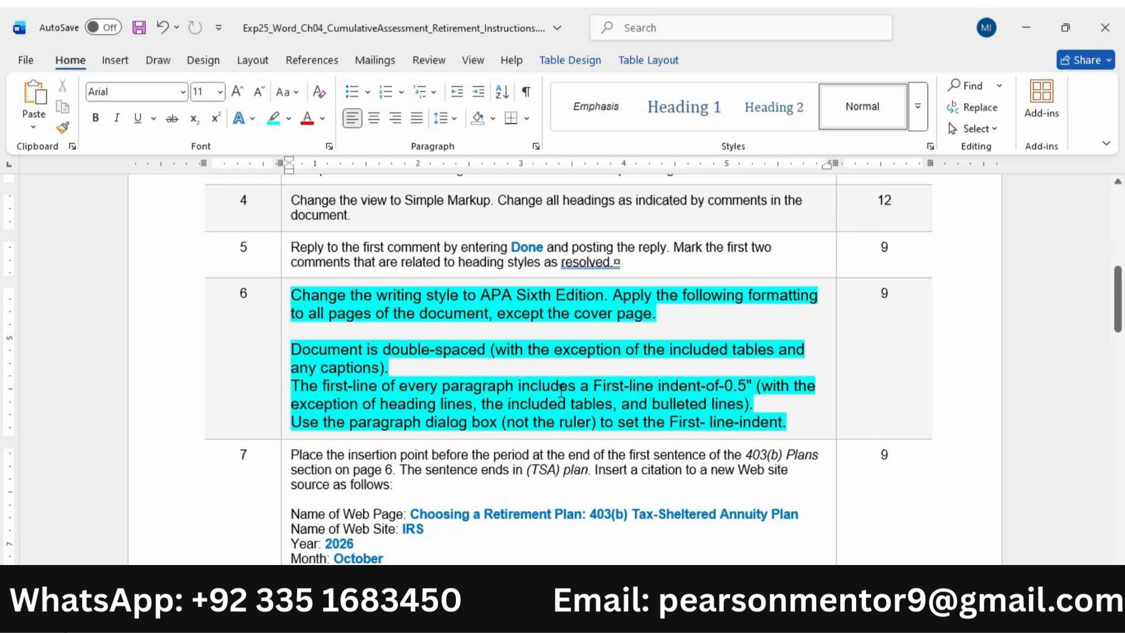
Step: Set the retirement document's citation style to APA Sixth Edition, as item 6 of the instructions requires
{"action": "left_click_drag", "start_coordinate": [305, 295], "coordinate": [593, 299]}
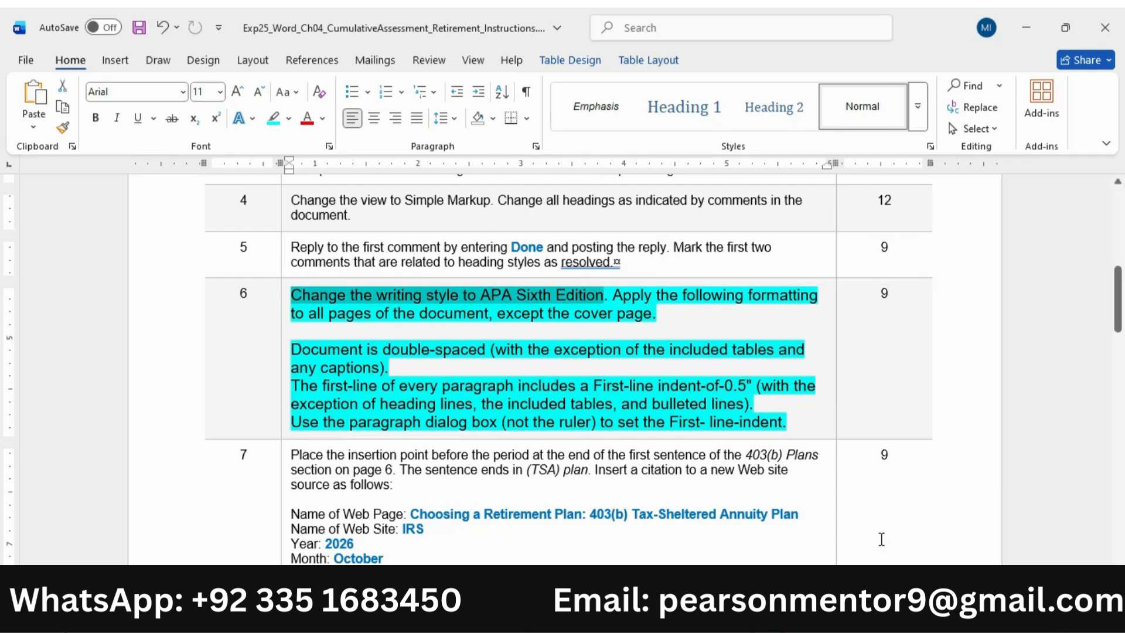
{"action": "left_click", "coordinate": [858, 528]}
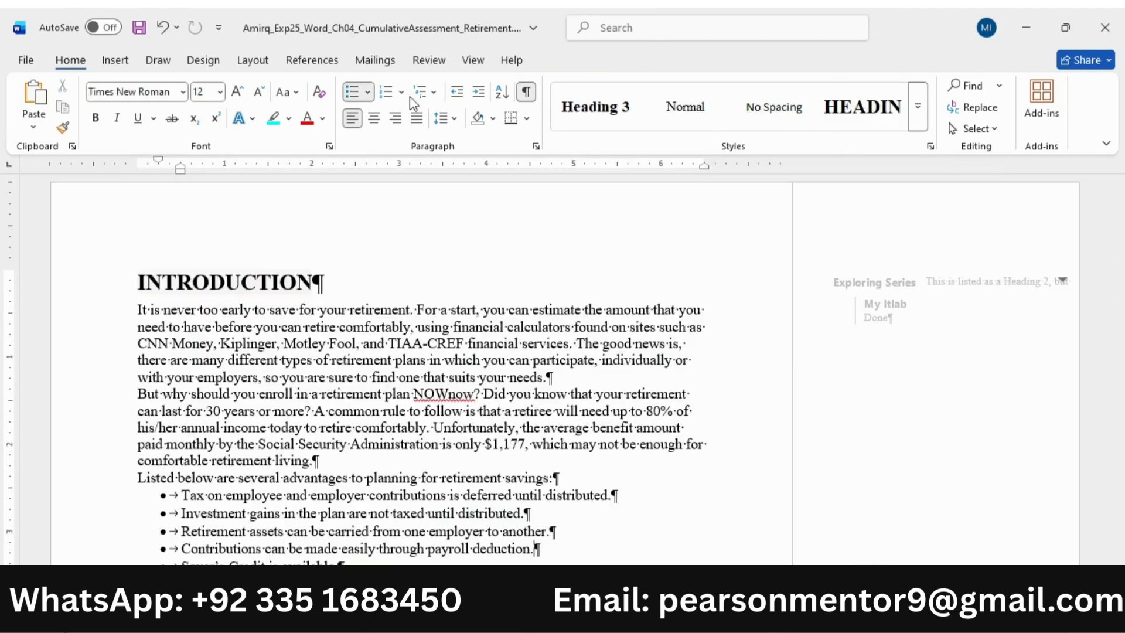
{"action": "left_click", "coordinate": [377, 59]}
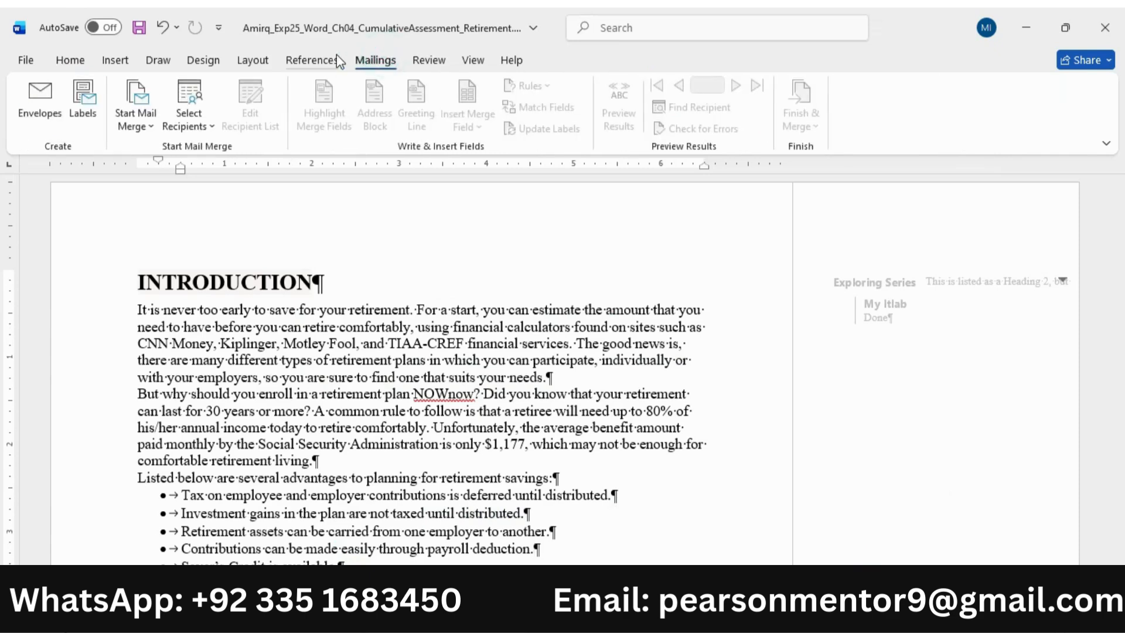
{"action": "left_click", "coordinate": [337, 59]}
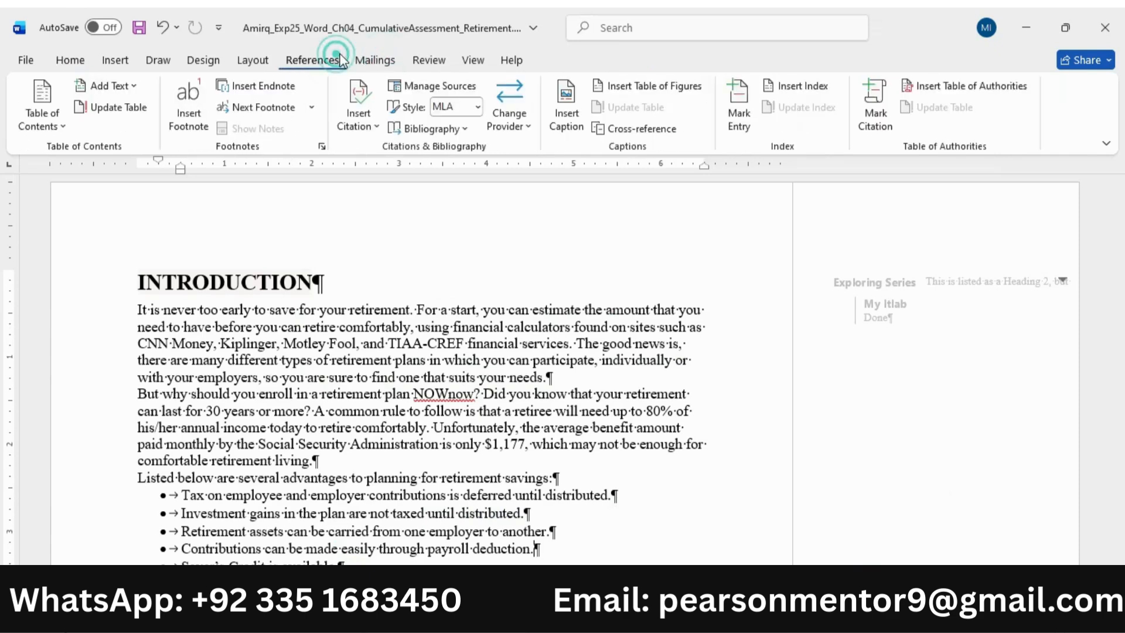
{"action": "left_click", "coordinate": [478, 106]}
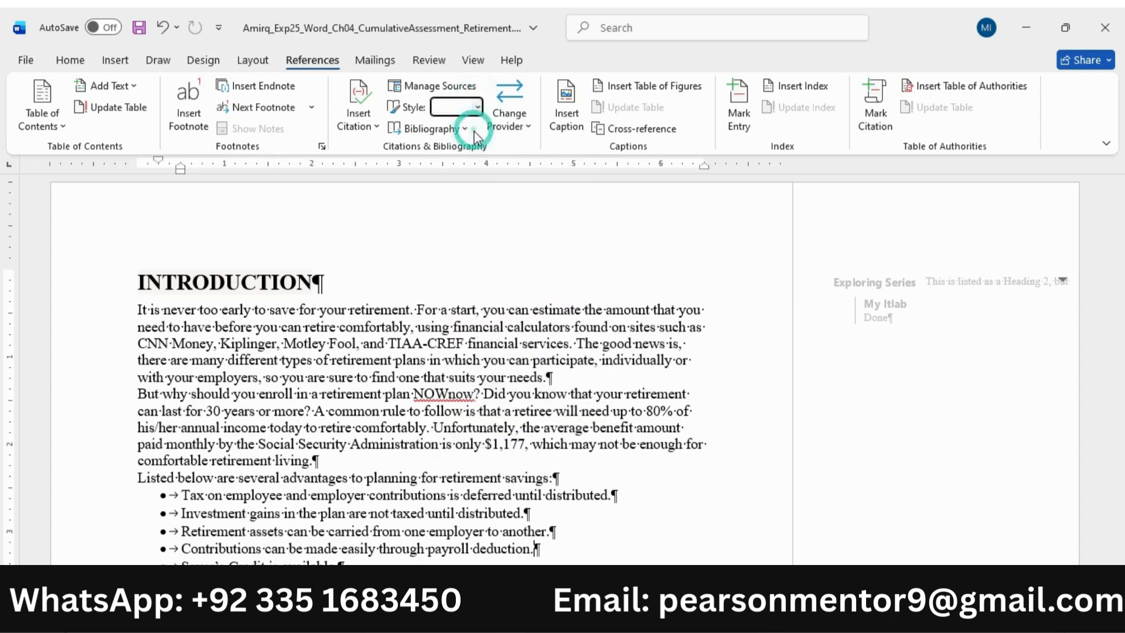
{"action": "left_click", "coordinate": [469, 132]}
Step: Review the double-spacing requirement and its exceptions in item 6 of the instructions document
{"action": "mouse_move", "coordinate": [771, 614]}
{"action": "left_click", "coordinate": [682, 574]}
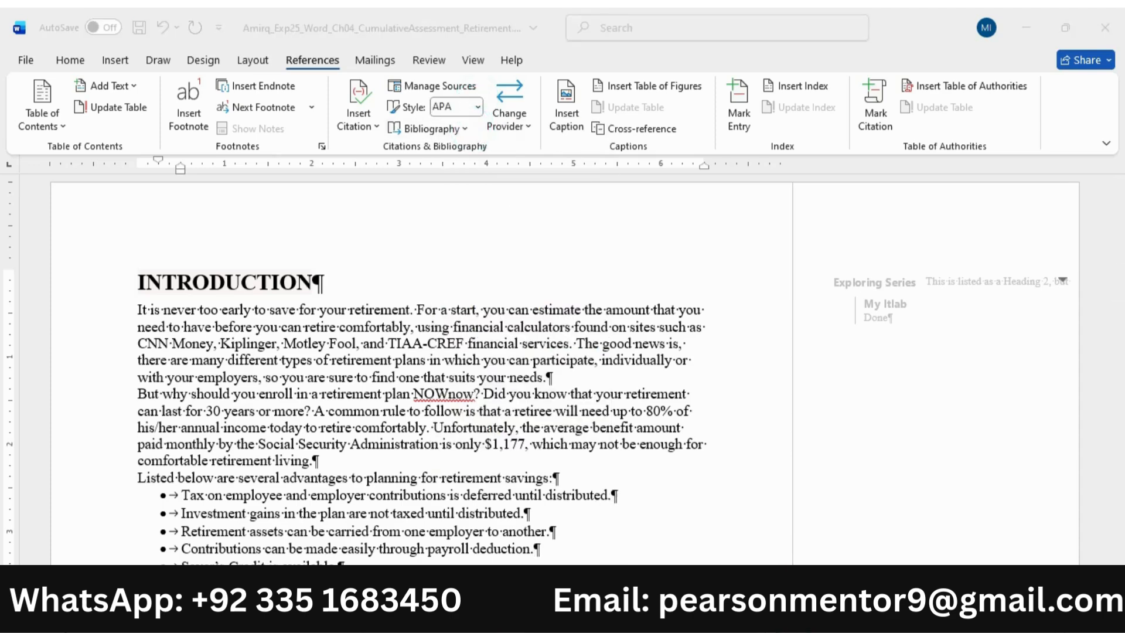
{"action": "left_click", "coordinate": [706, 551]}
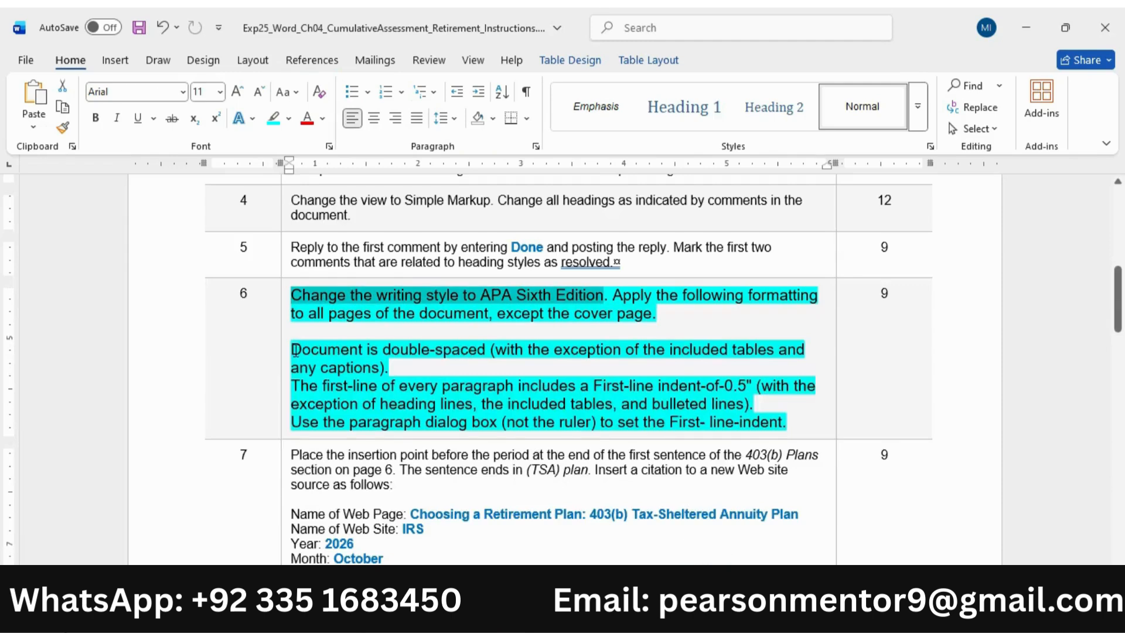
{"action": "left_click_drag", "start_coordinate": [295, 351], "coordinate": [472, 352]}
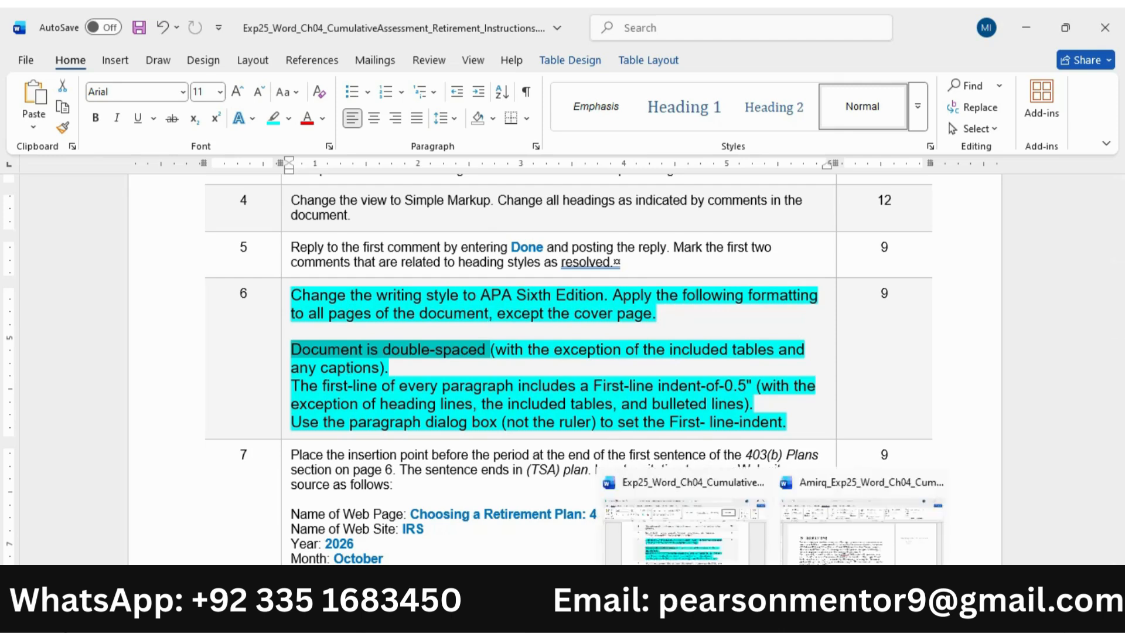
{"action": "left_click", "coordinate": [847, 542]}
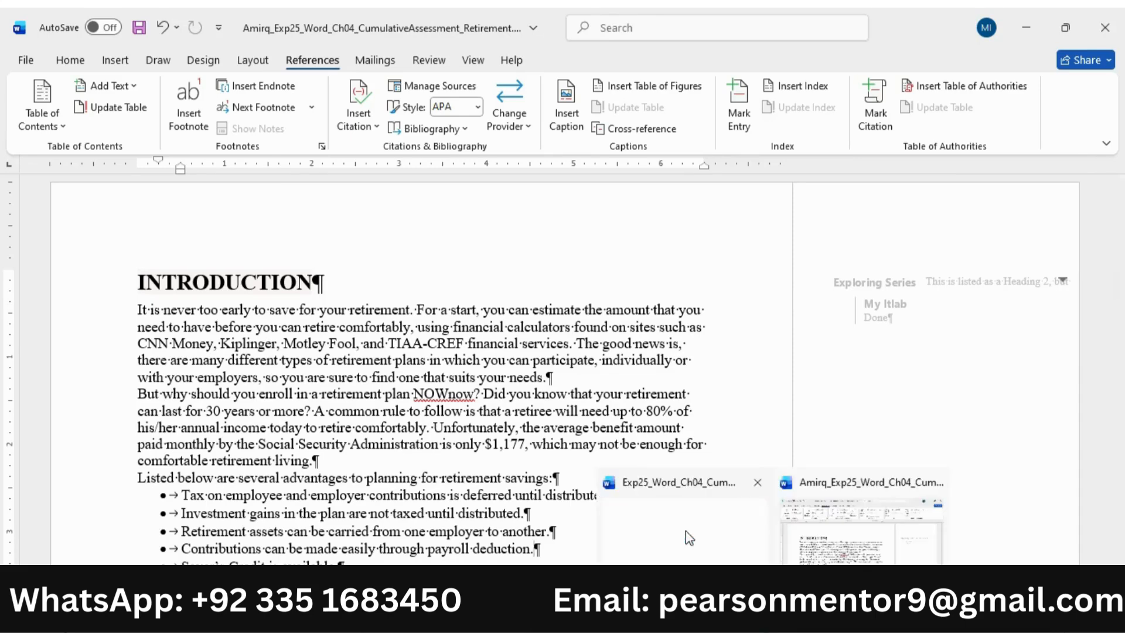
{"action": "left_click", "coordinate": [686, 531]}
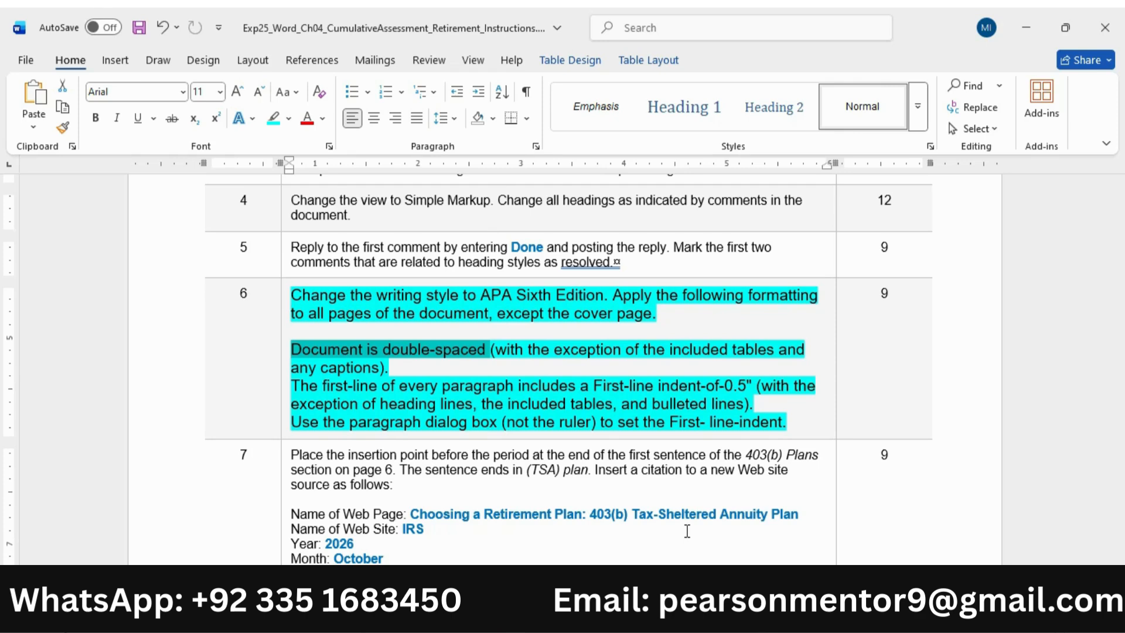
Step: In the retirement document, apply double line spacing to the body paragraphs and bulleted list under the INTRODUCTION heading
{"action": "mouse_move", "coordinate": [770, 618]}
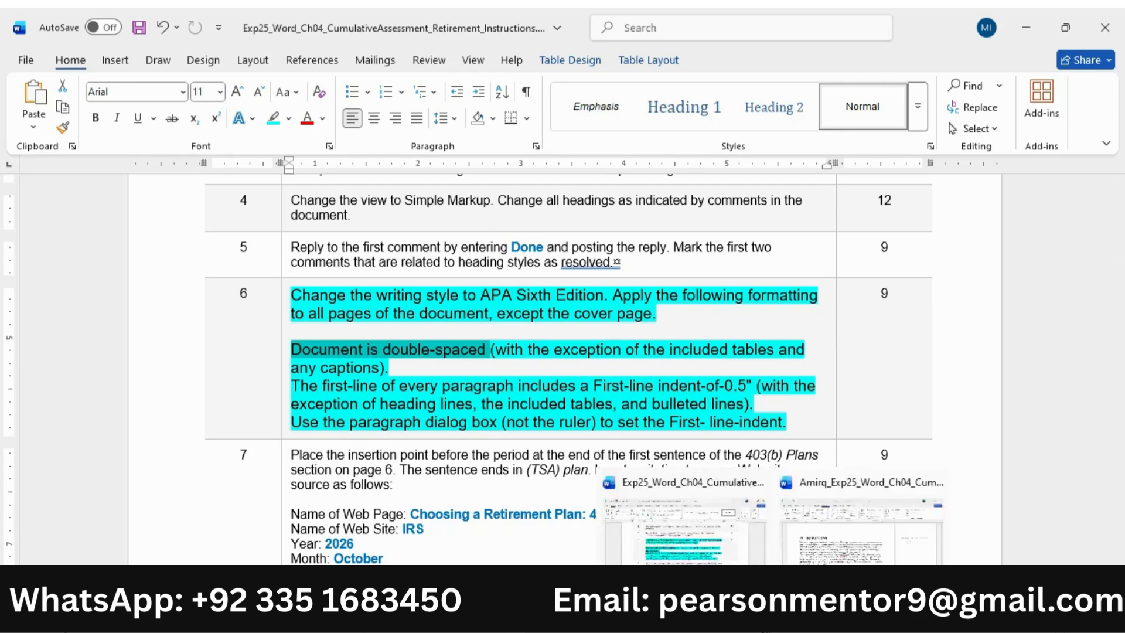
{"action": "left_click", "coordinate": [858, 525]}
{"action": "scroll", "coordinate": [362, 317], "scroll_direction": "down", "scroll_amount": 3}
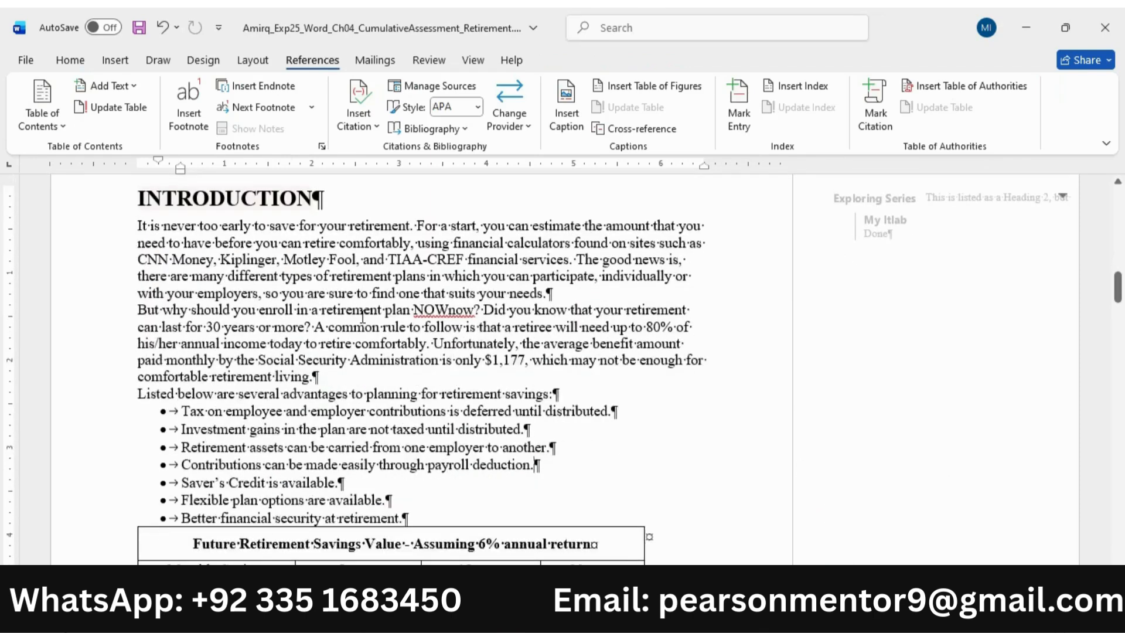
{"action": "left_click_drag", "start_coordinate": [134, 224], "coordinate": [405, 518]}
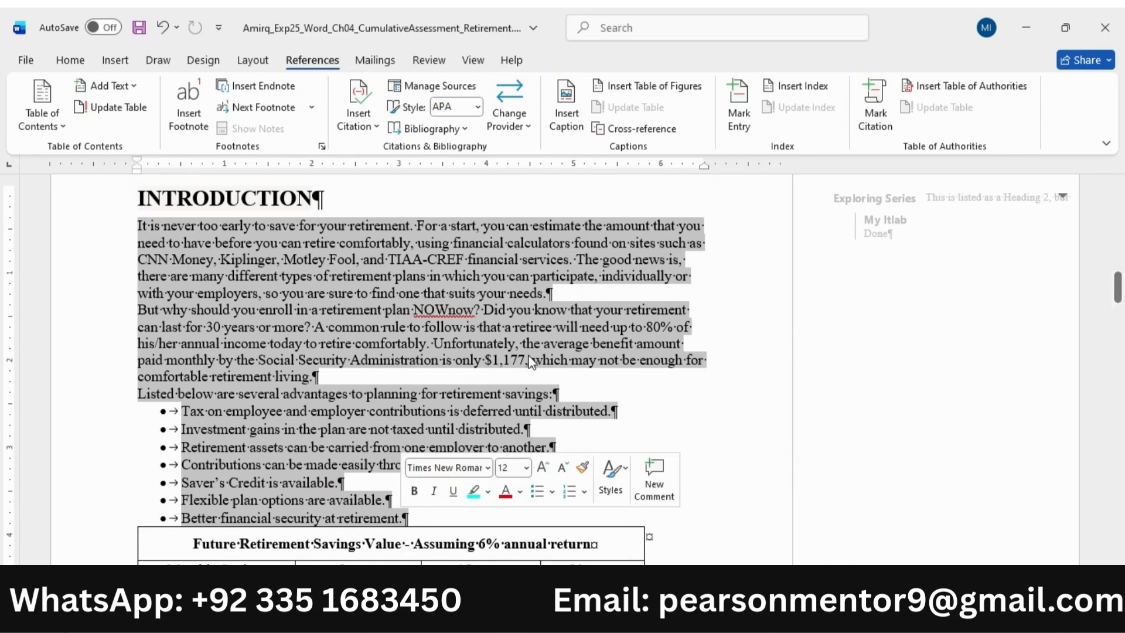
{"action": "left_click", "coordinate": [71, 61]}
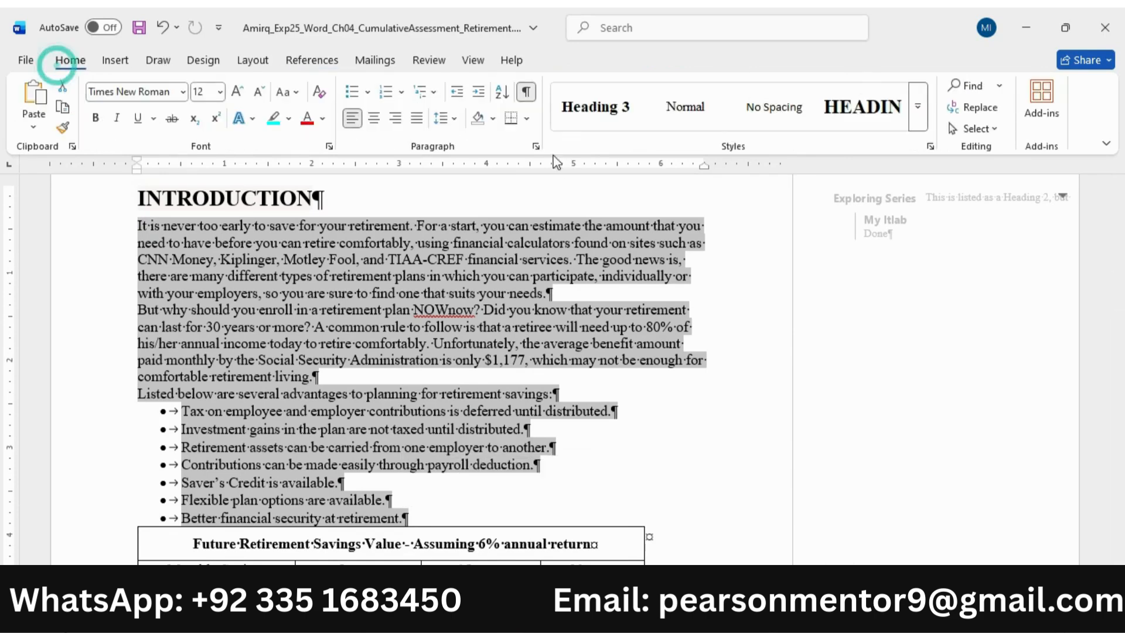
{"action": "left_click", "coordinate": [535, 146]}
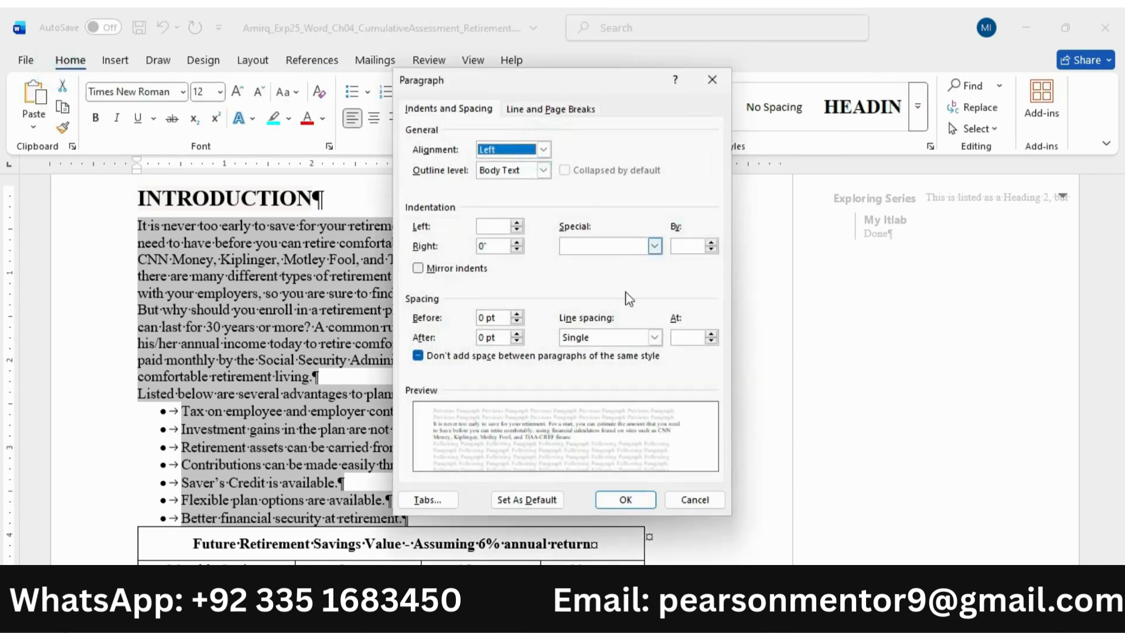
{"action": "left_click", "coordinate": [654, 337]}
{"action": "left_click", "coordinate": [604, 373]}
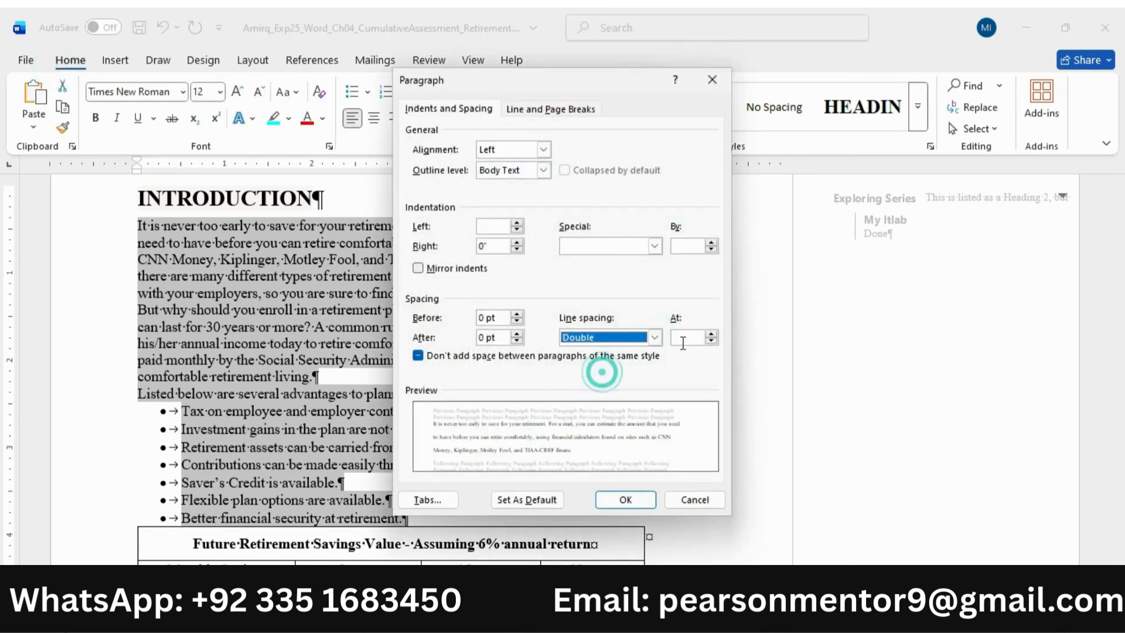
{"action": "left_click", "coordinate": [629, 500]}
Step: Apply double line spacing to the paragraph defining a contribution, just above the Traditional Individual Retirement Arrangements heading
{"action": "scroll", "coordinate": [441, 326], "scroll_direction": "down", "scroll_amount": 8}
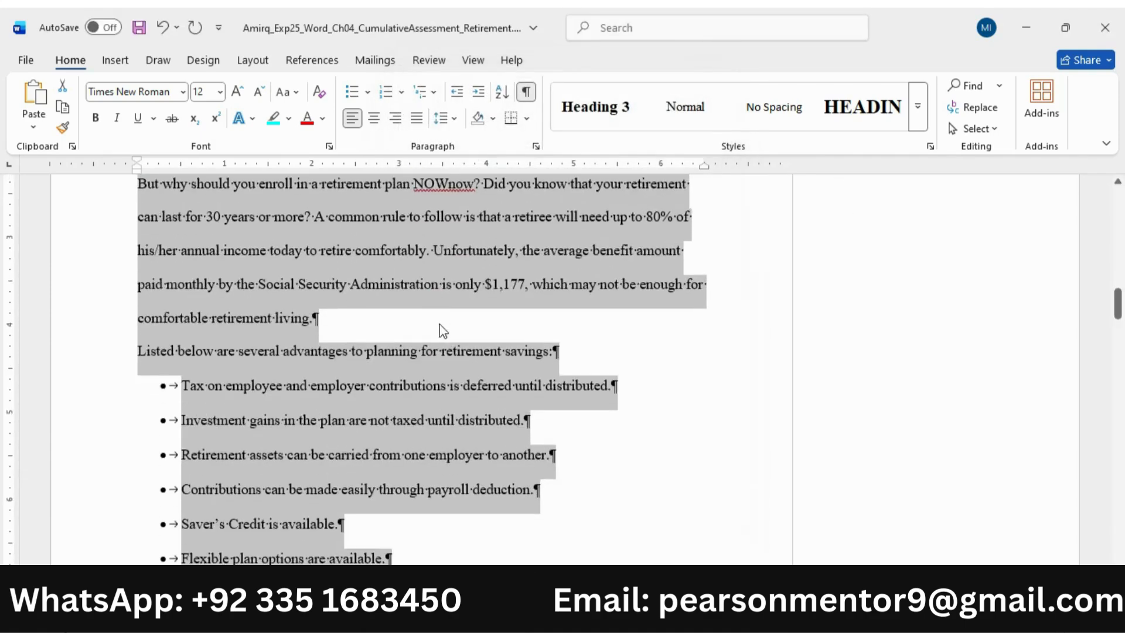
{"action": "scroll", "coordinate": [448, 318], "scroll_direction": "down", "scroll_amount": 5}
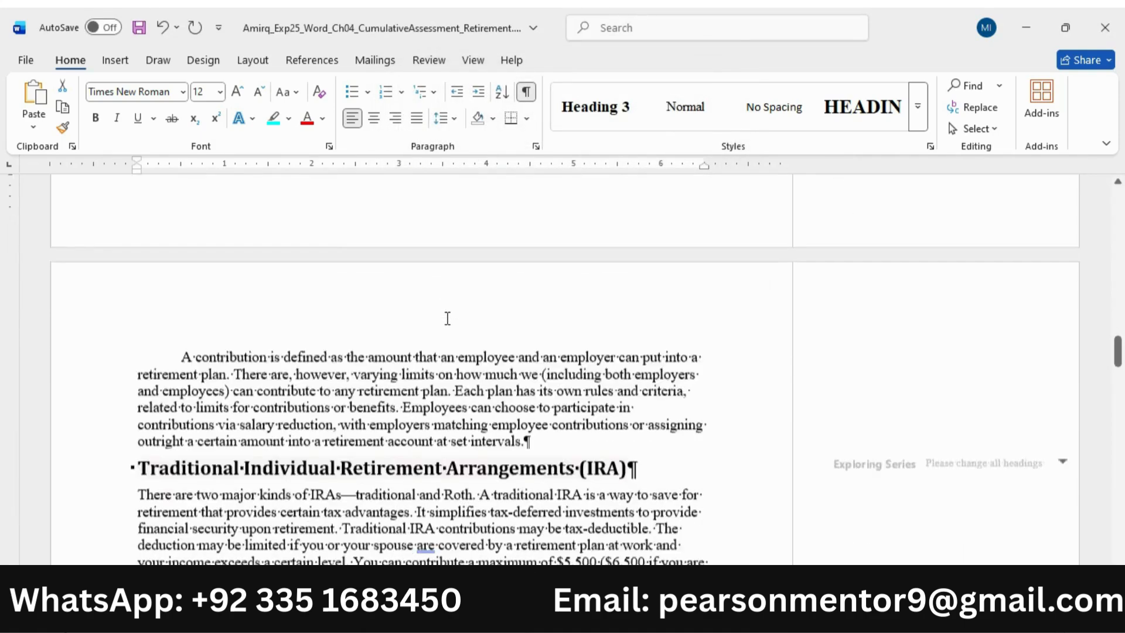
{"action": "left_click_drag", "start_coordinate": [184, 284], "coordinate": [521, 370]}
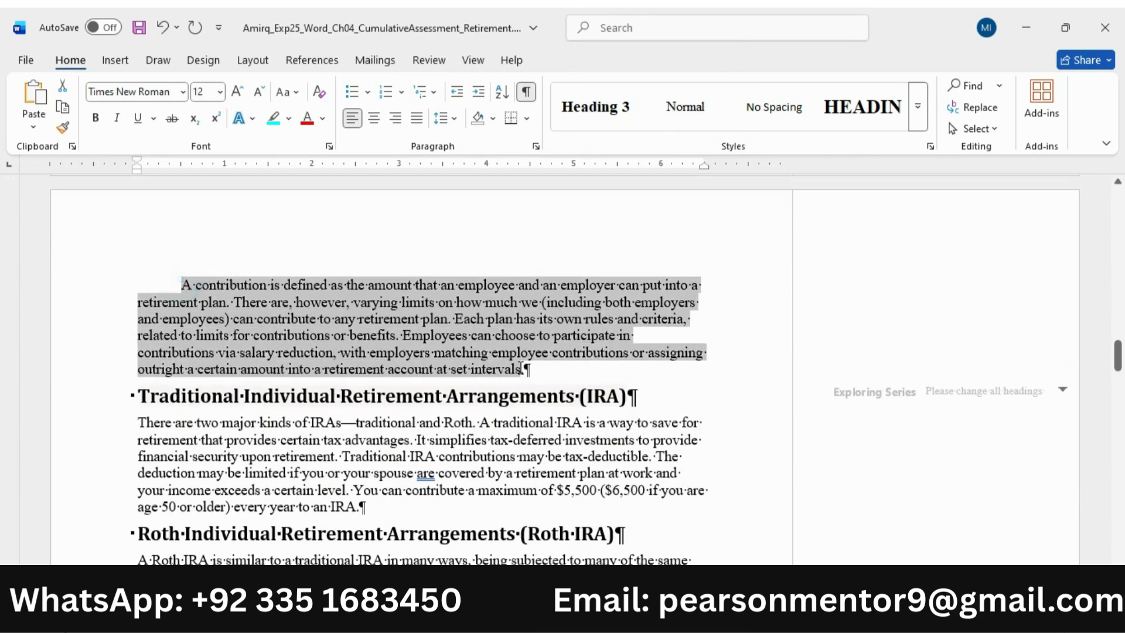
{"action": "left_click", "coordinate": [537, 147]}
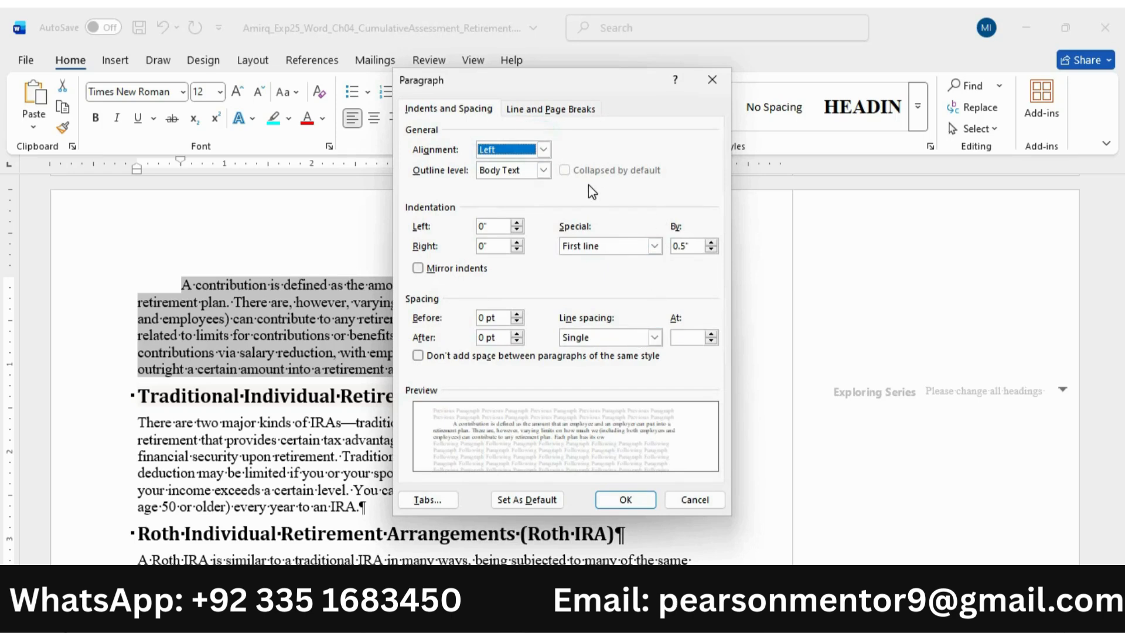
{"action": "left_click", "coordinate": [654, 337]}
{"action": "left_click", "coordinate": [587, 373]}
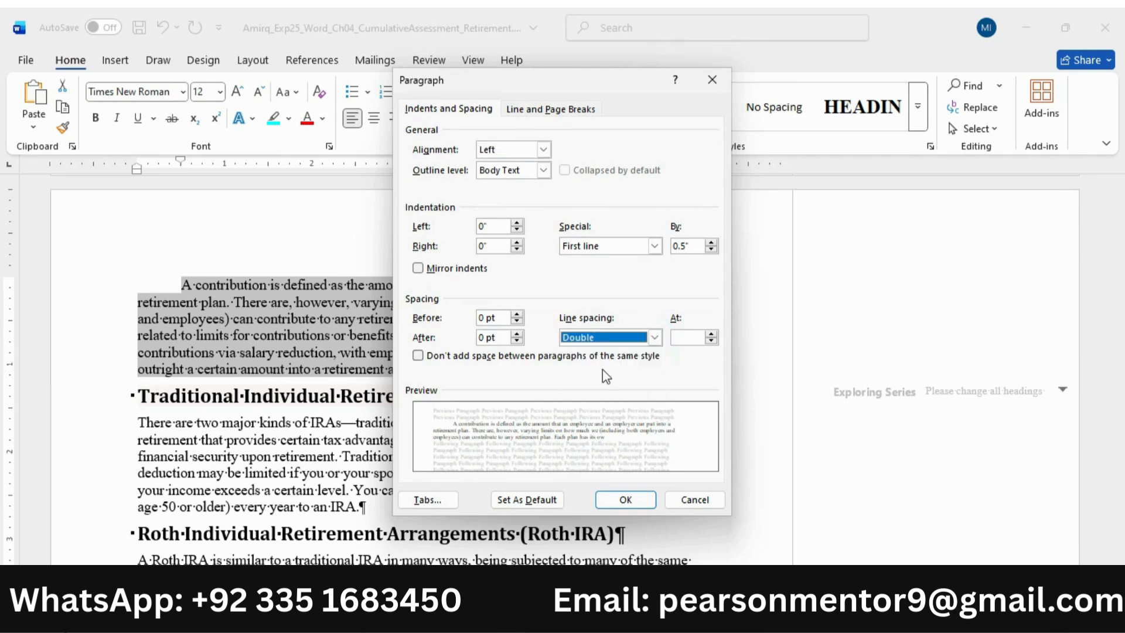
{"action": "left_click", "coordinate": [626, 499]}
Step: Apply double line spacing to the paragraph under the Traditional Individual Retirement Arrangements (IRA) heading
{"action": "scroll", "coordinate": [245, 394], "scroll_direction": "down", "scroll_amount": 2}
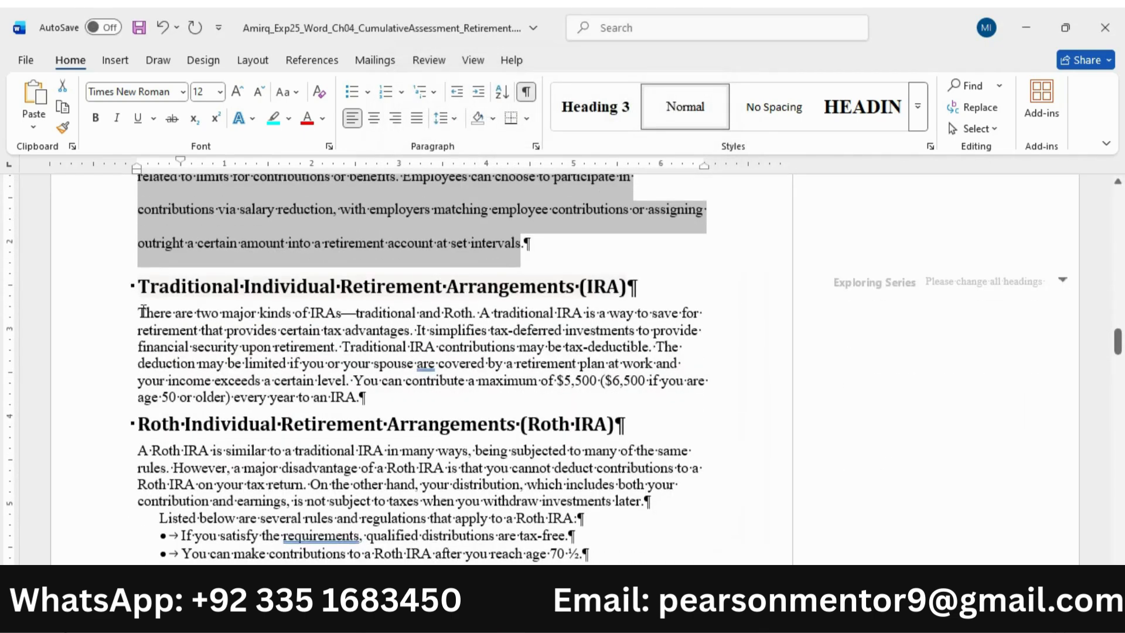
{"action": "left_click_drag", "start_coordinate": [143, 310], "coordinate": [358, 398]}
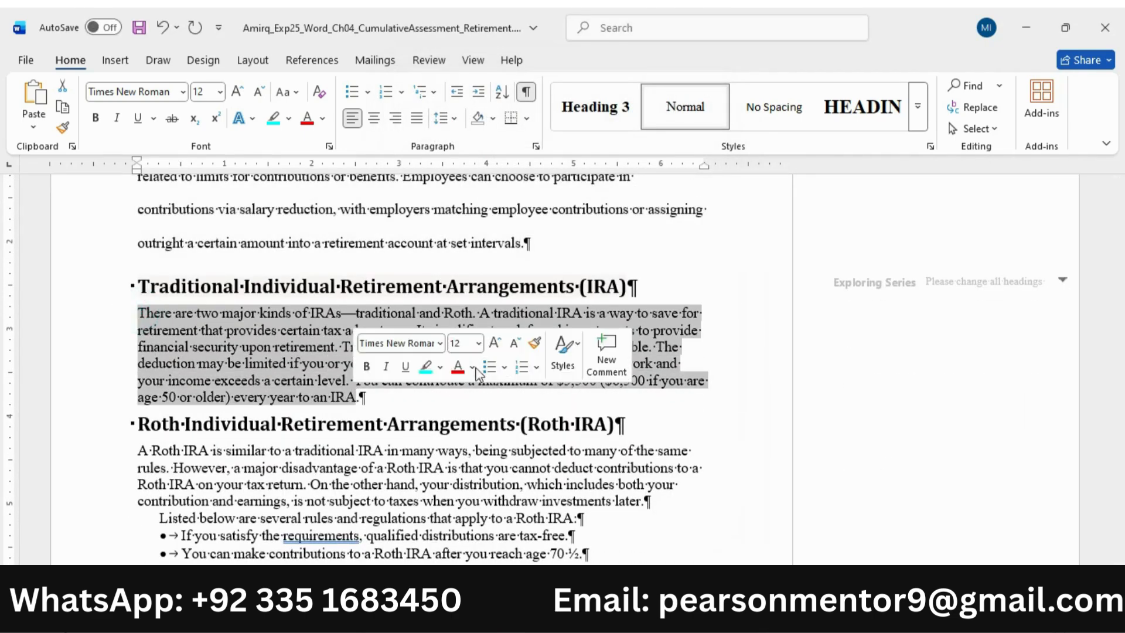
{"action": "left_click", "coordinate": [535, 146]}
{"action": "left_click", "coordinate": [654, 340]}
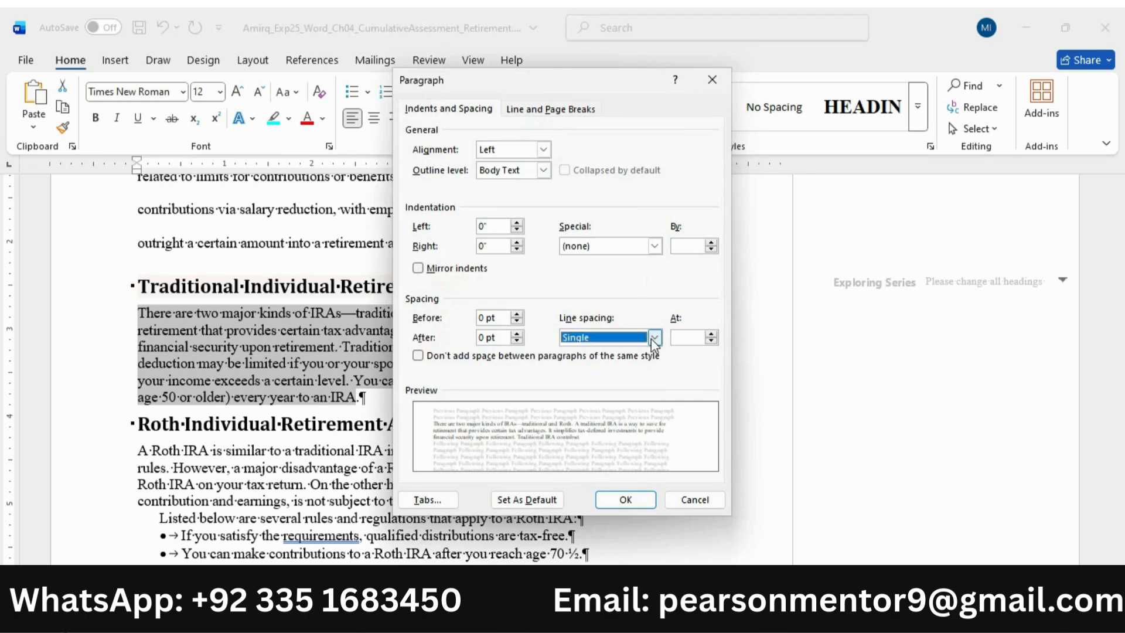
{"action": "left_click", "coordinate": [652, 338]}
{"action": "left_click", "coordinate": [583, 369]}
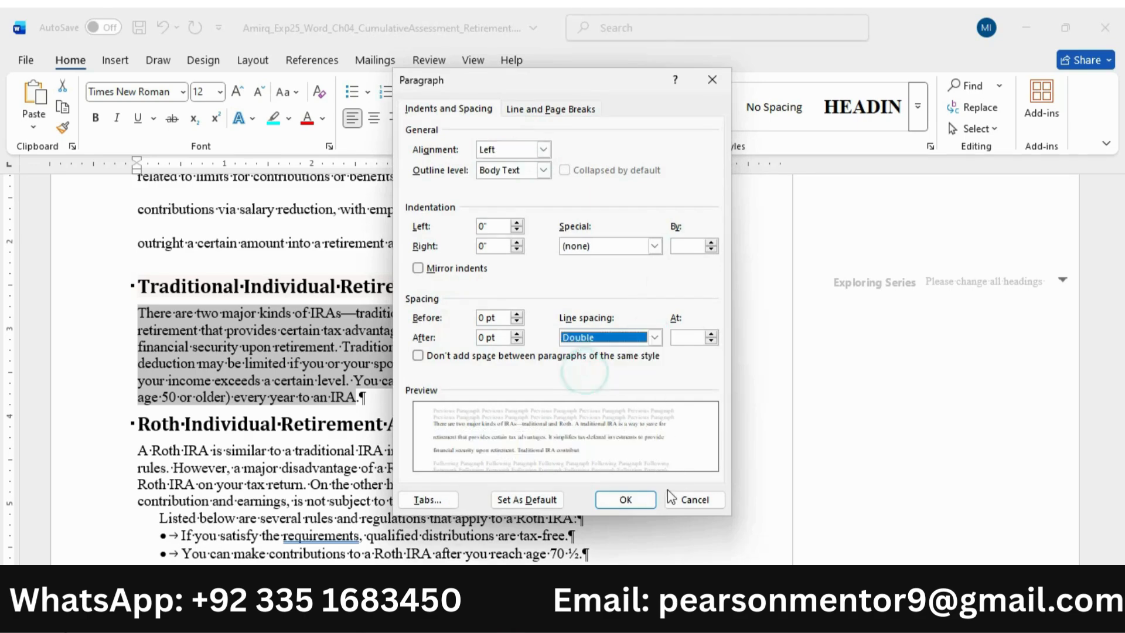
{"action": "left_click", "coordinate": [626, 499]}
Step: Apply double line spacing to the paragraphs and bulleted list under the Roth Individual Retirement Arrangements (Roth IRA) heading
{"action": "scroll", "coordinate": [404, 356], "scroll_direction": "down", "scroll_amount": 3}
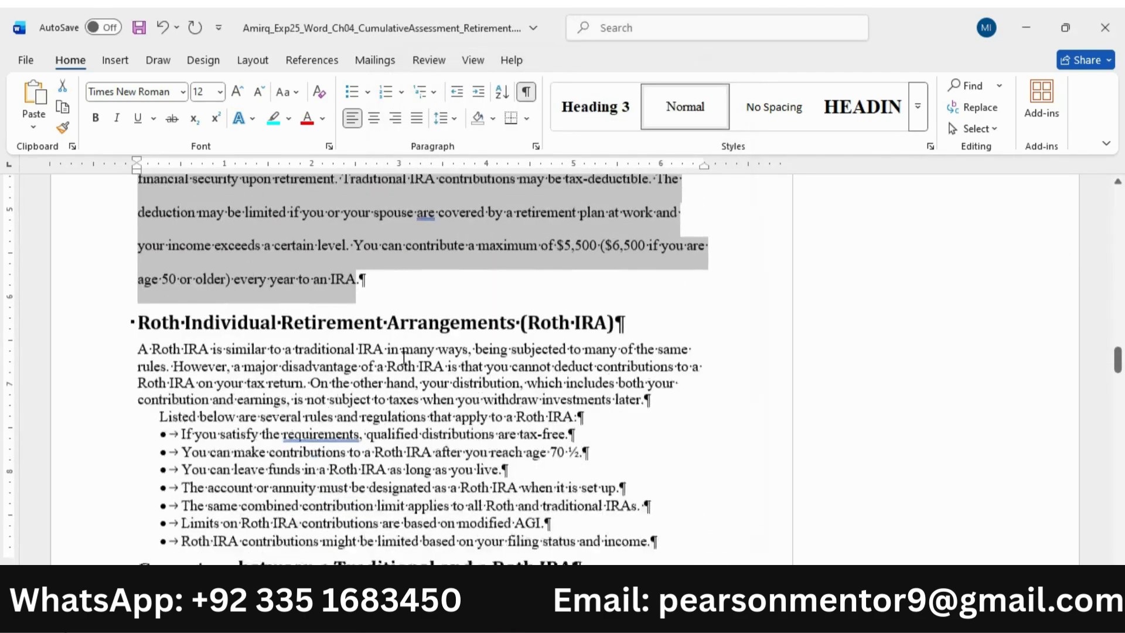
{"action": "scroll", "coordinate": [404, 356], "scroll_direction": "down", "scroll_amount": 5}
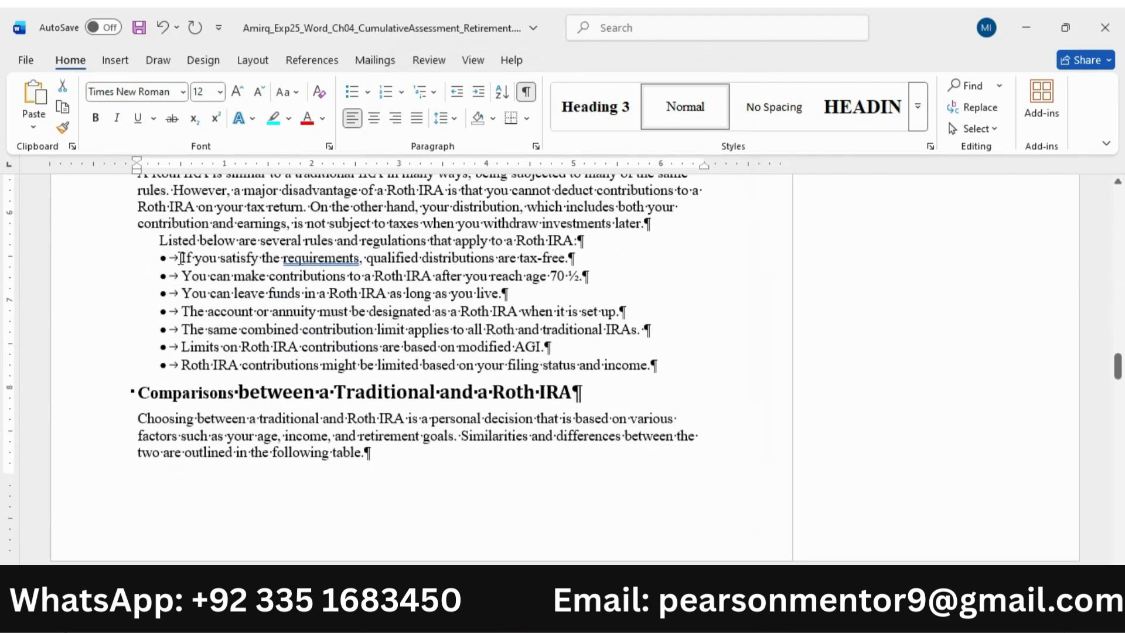
{"action": "scroll", "coordinate": [182, 258], "scroll_direction": "up", "scroll_amount": 2}
{"action": "left_click_drag", "start_coordinate": [138, 256], "coordinate": [660, 447]}
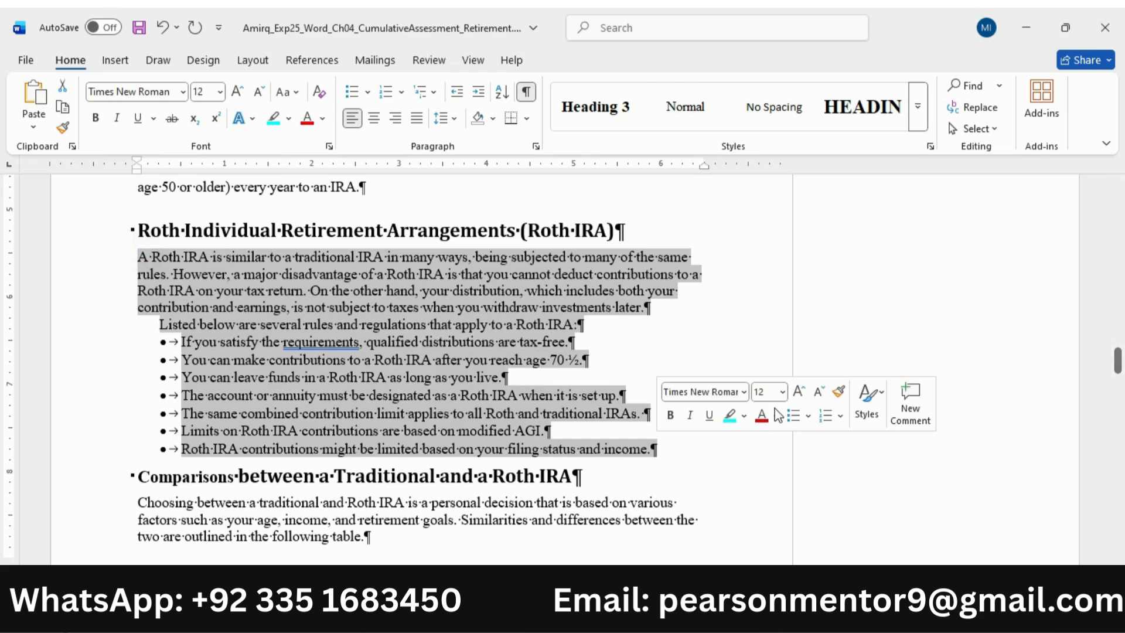
{"action": "left_click", "coordinate": [536, 146]}
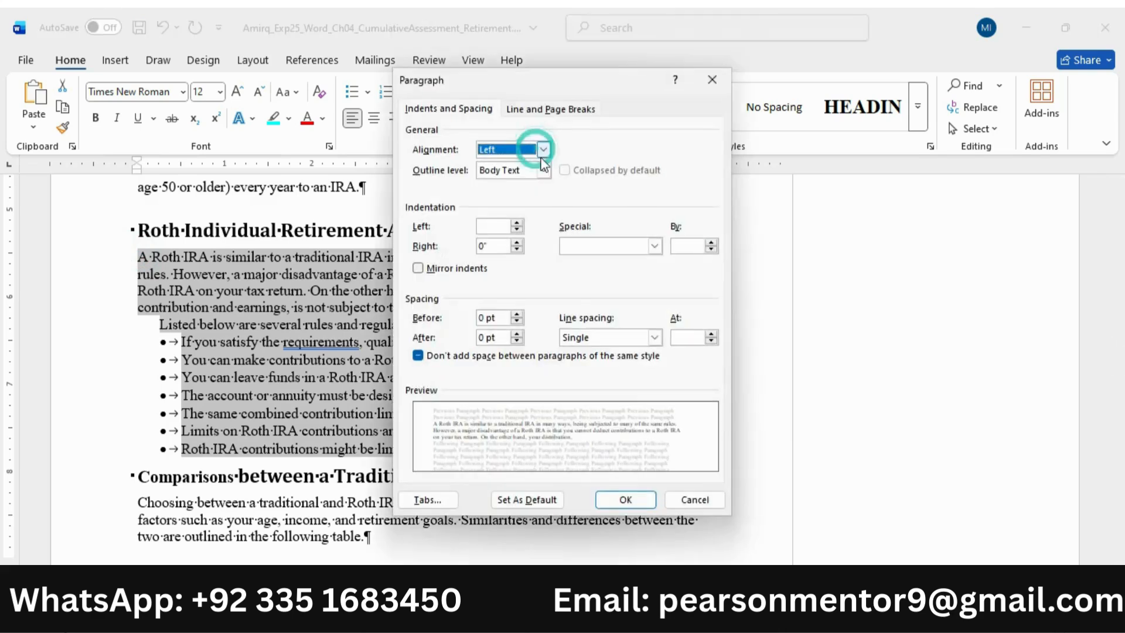
{"action": "left_click", "coordinate": [653, 339]}
{"action": "left_click", "coordinate": [597, 373]}
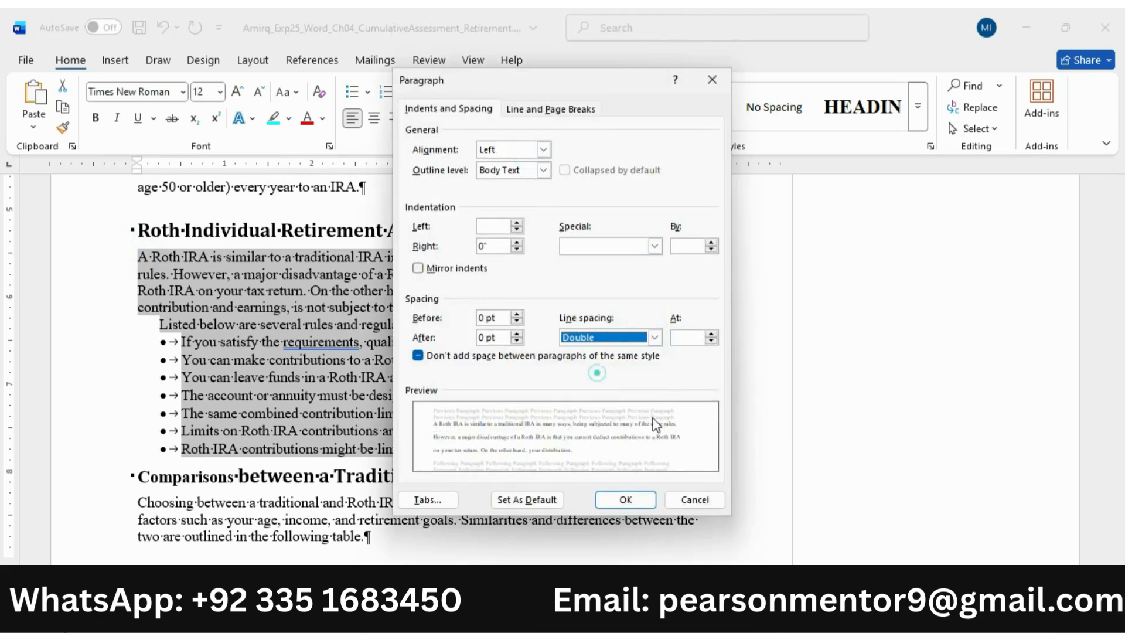
{"action": "left_click", "coordinate": [651, 499]}
Step: Apply double line spacing to the paragraph above the table in the Comparisons between a Traditional and a Roth IRA section
{"action": "scroll", "coordinate": [193, 349], "scroll_direction": "down", "scroll_amount": 6}
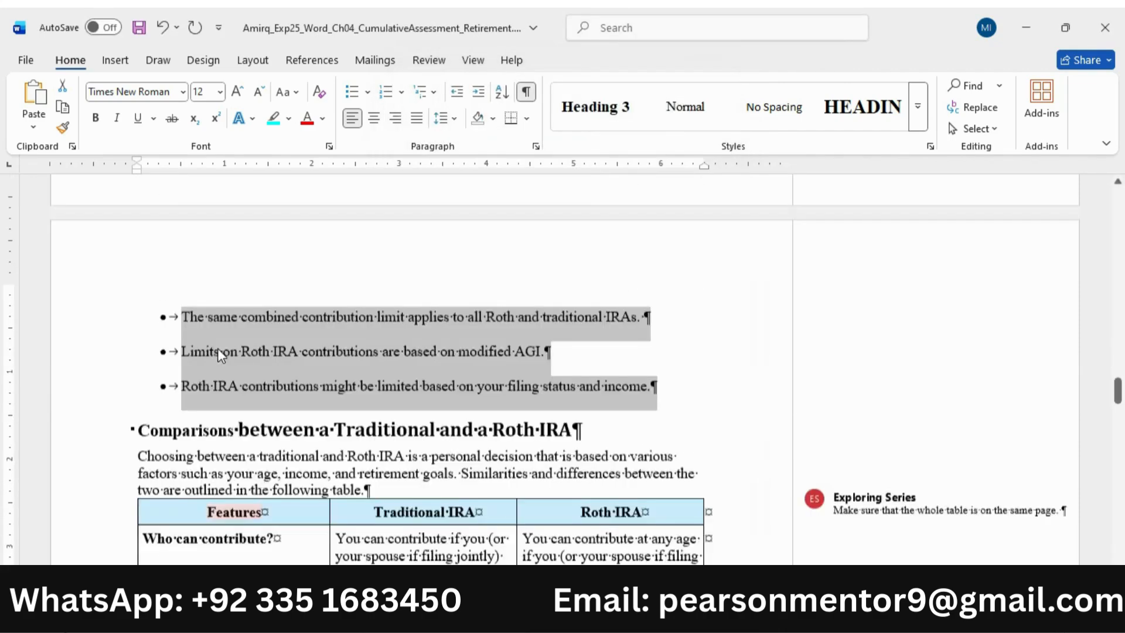
{"action": "scroll", "coordinate": [217, 348], "scroll_direction": "down", "scroll_amount": 3}
{"action": "left_click_drag", "start_coordinate": [136, 306], "coordinate": [370, 342]}
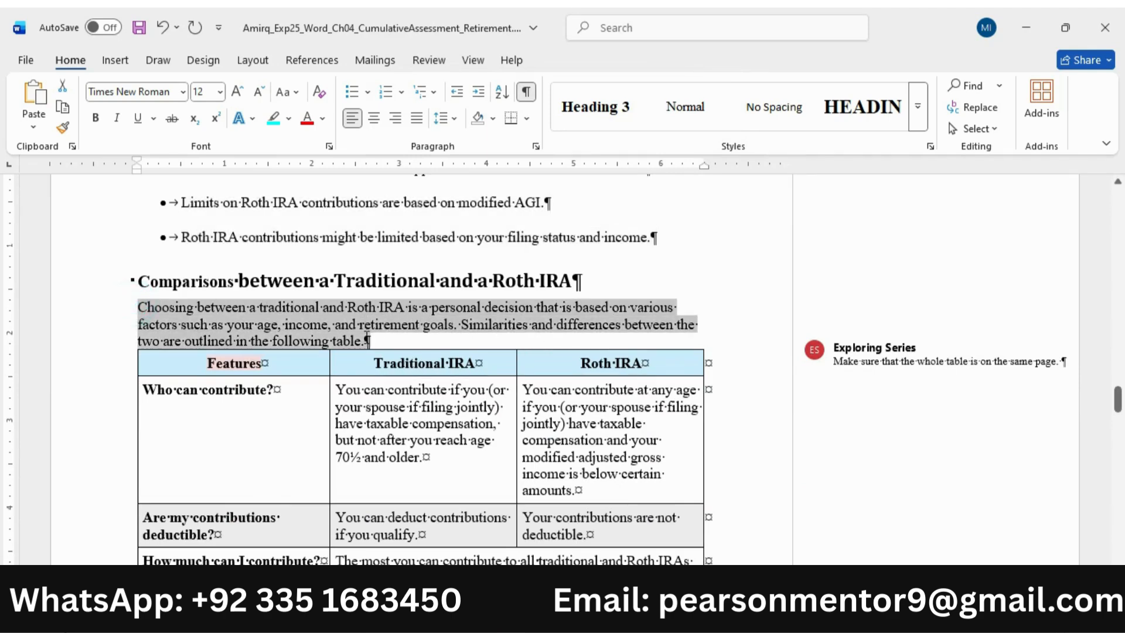
{"action": "left_click", "coordinate": [536, 146]}
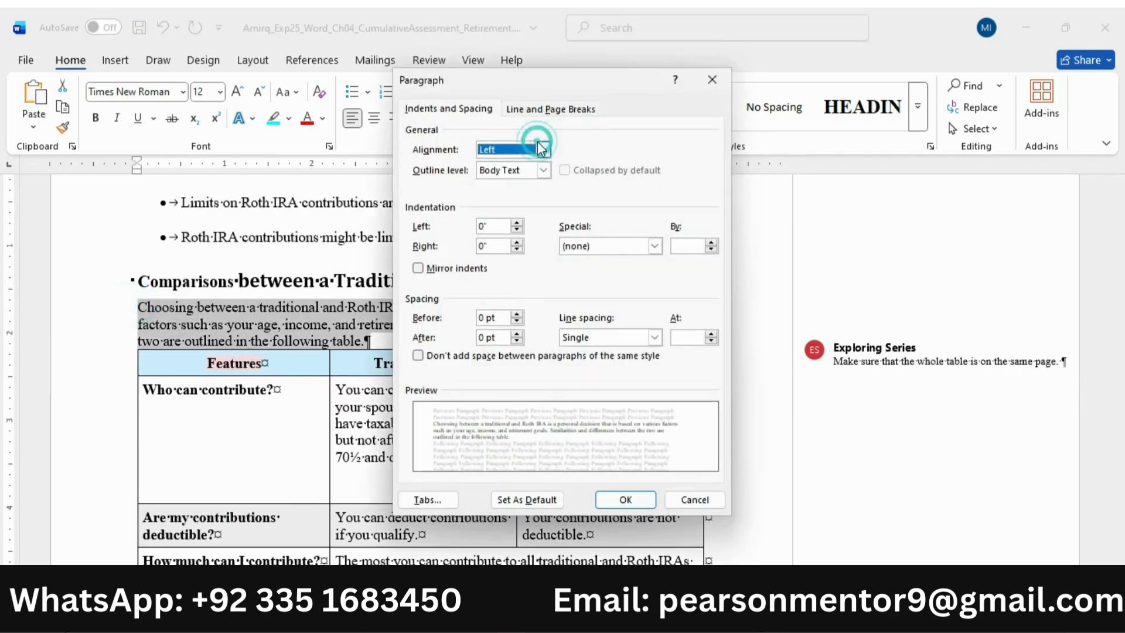
{"action": "left_click", "coordinate": [652, 339]}
{"action": "left_click", "coordinate": [586, 373]}
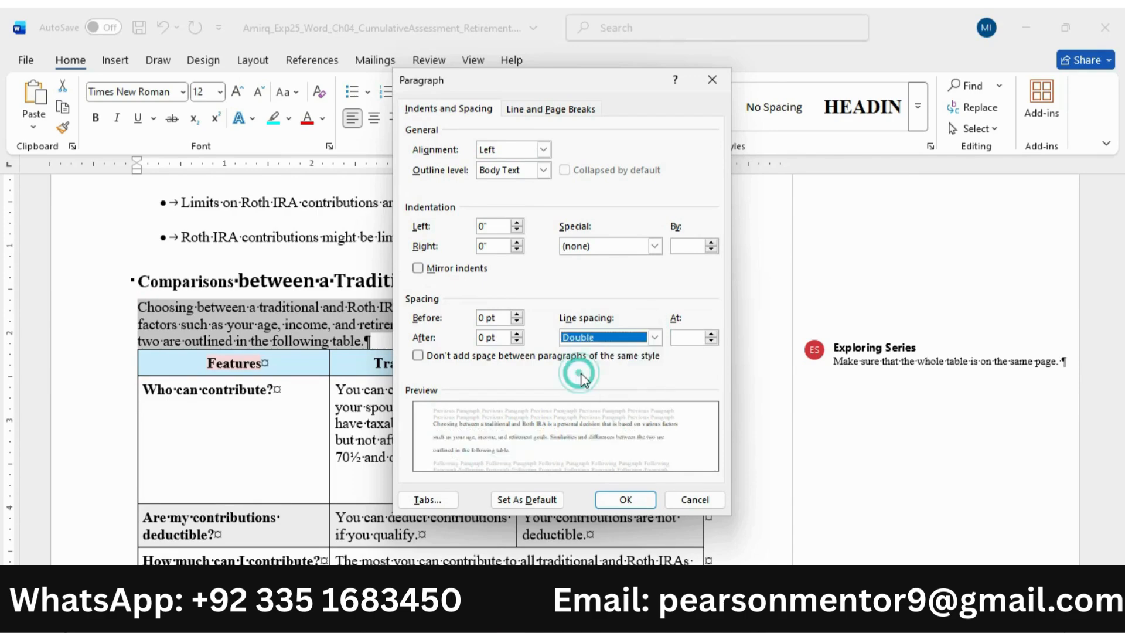
{"action": "left_click", "coordinate": [626, 499]}
{"action": "scroll", "coordinate": [284, 312], "scroll_direction": "down", "scroll_amount": 15}
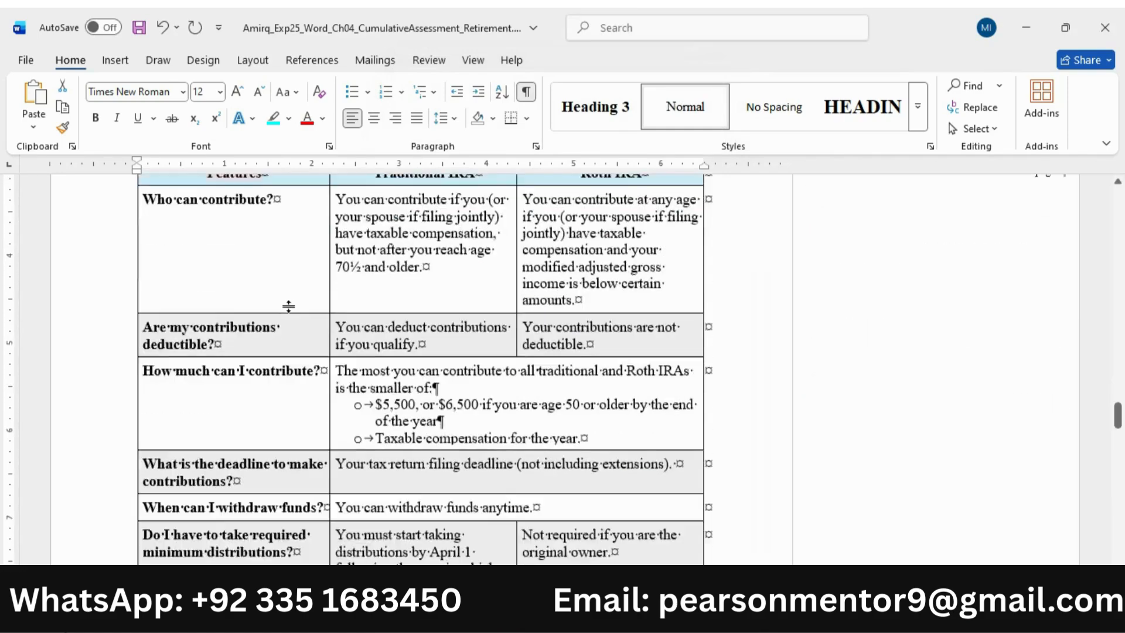
Step: Apply double line spacing to the paragraphs and bulleted list under the 401(k) Plans heading
{"action": "scroll", "coordinate": [284, 312], "scroll_direction": "down", "scroll_amount": 8}
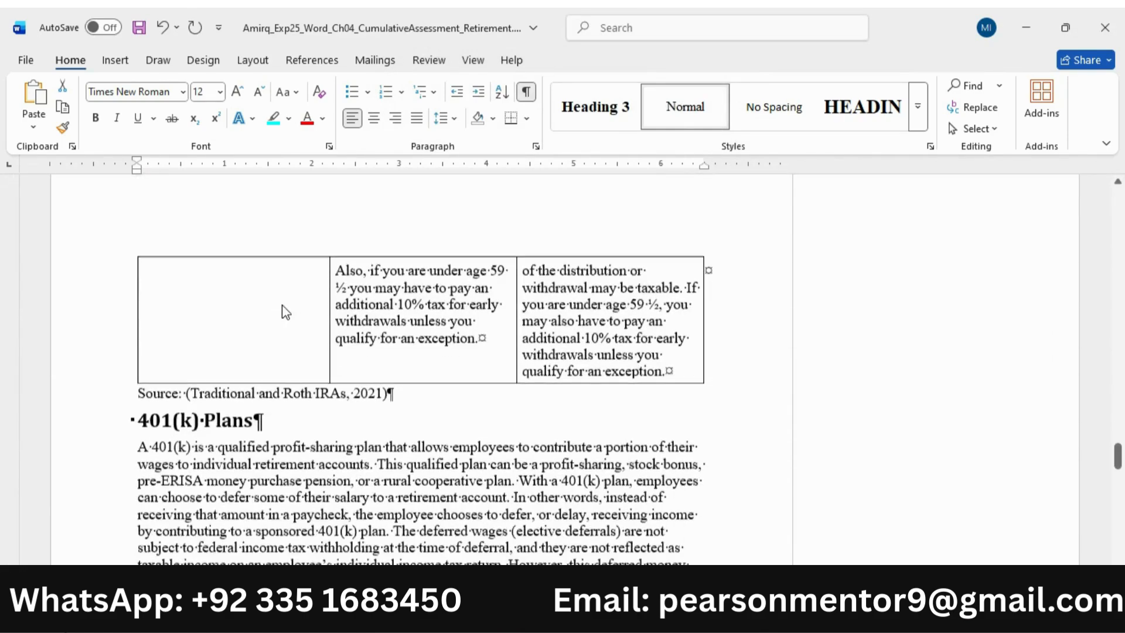
{"action": "left_click_drag", "start_coordinate": [138, 229], "coordinate": [695, 537]}
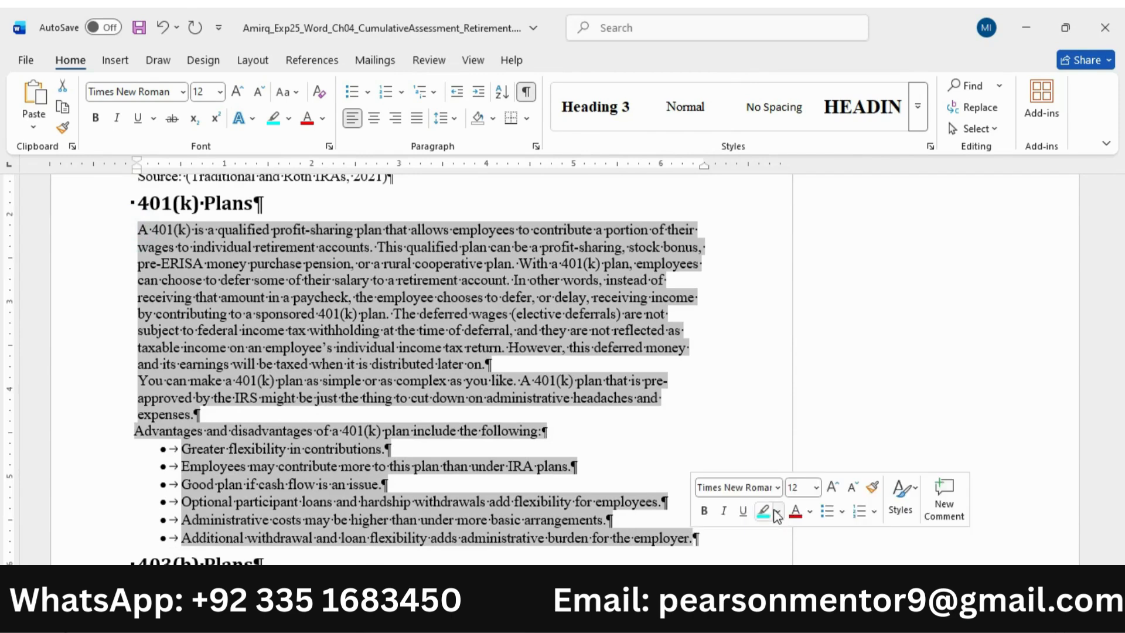
{"action": "left_click", "coordinate": [536, 146]}
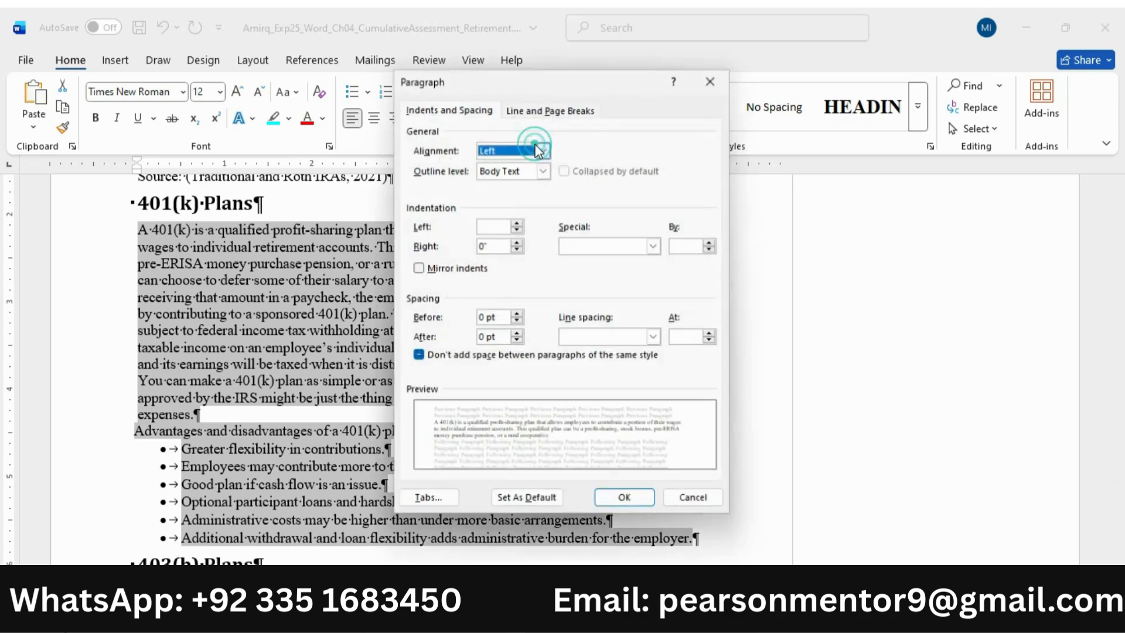
{"action": "left_click", "coordinate": [656, 337]}
{"action": "left_click", "coordinate": [583, 371]}
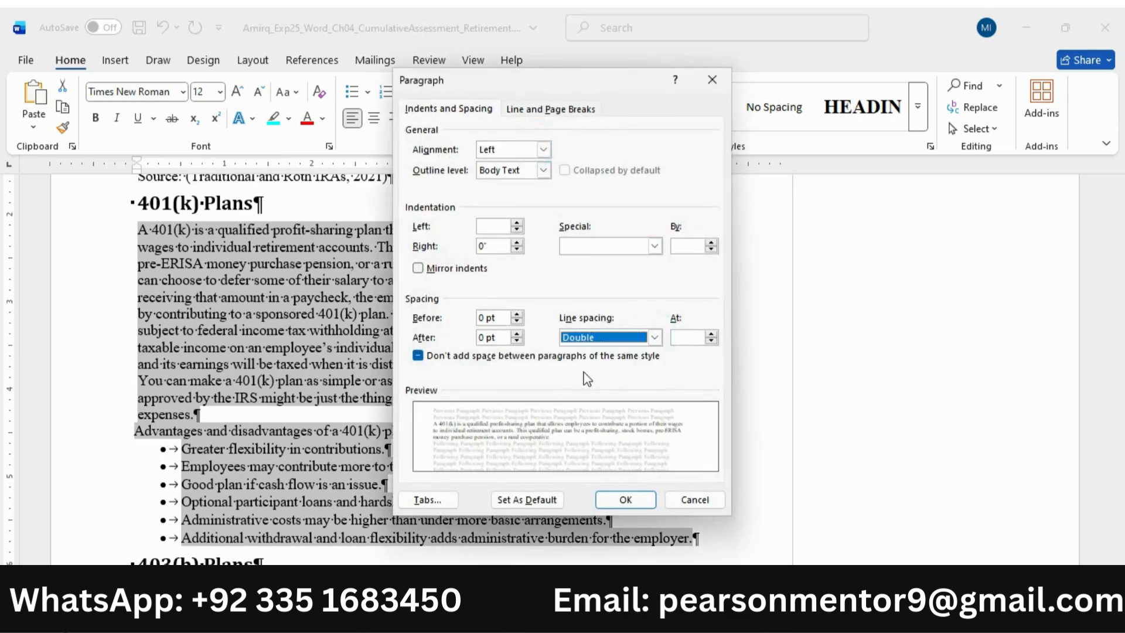
{"action": "left_click", "coordinate": [642, 500]}
Step: Apply double line spacing to the paragraphs and bulleted list under the 403(b) Plans heading
{"action": "scroll", "coordinate": [309, 345], "scroll_direction": "down", "scroll_amount": 10}
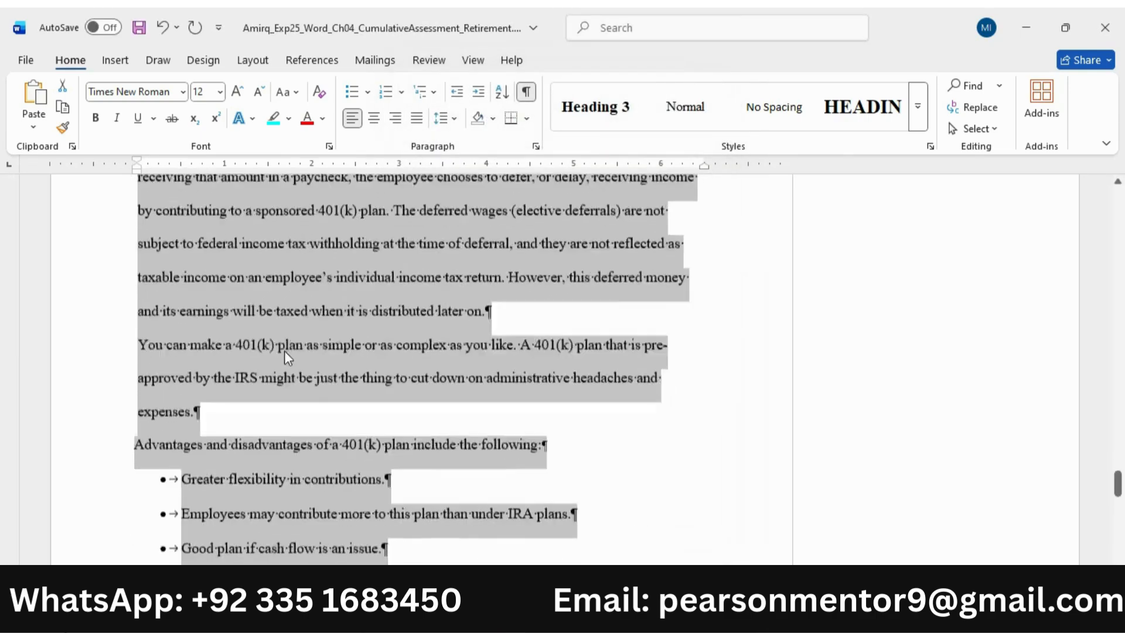
{"action": "scroll", "coordinate": [309, 346], "scroll_direction": "down", "scroll_amount": 3}
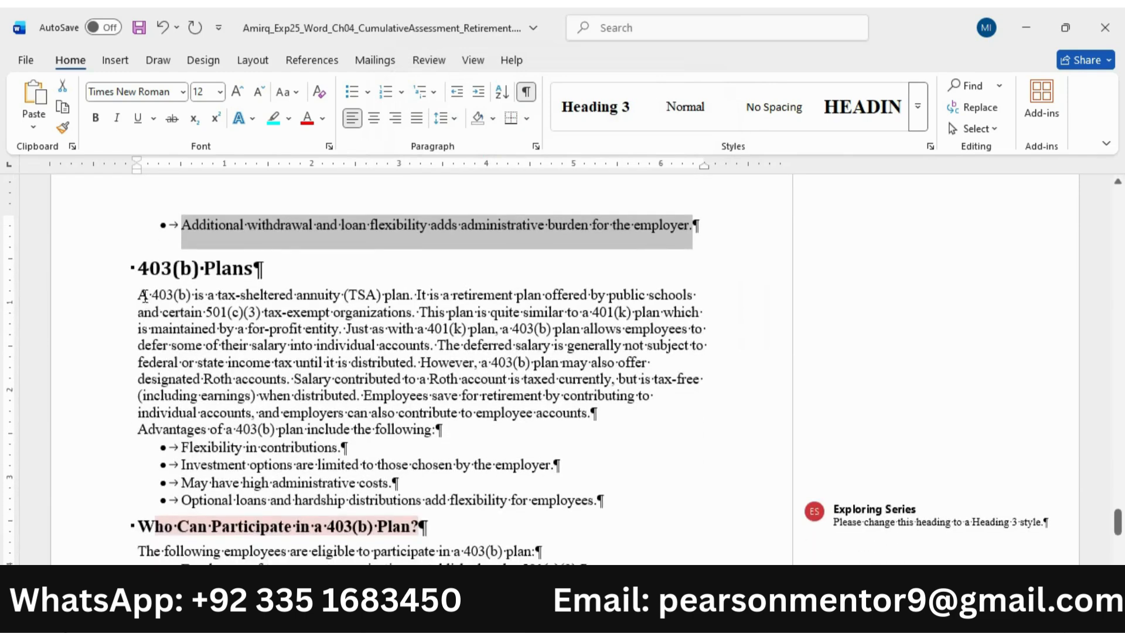
{"action": "left_click_drag", "start_coordinate": [144, 295], "coordinate": [595, 501]}
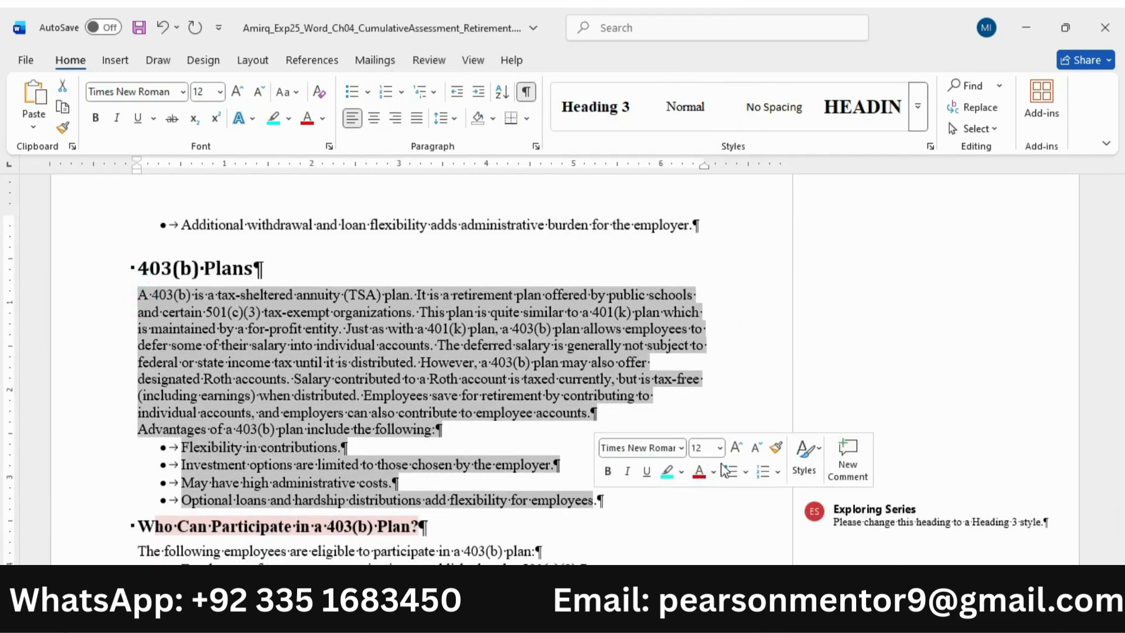
{"action": "left_click", "coordinate": [536, 145]}
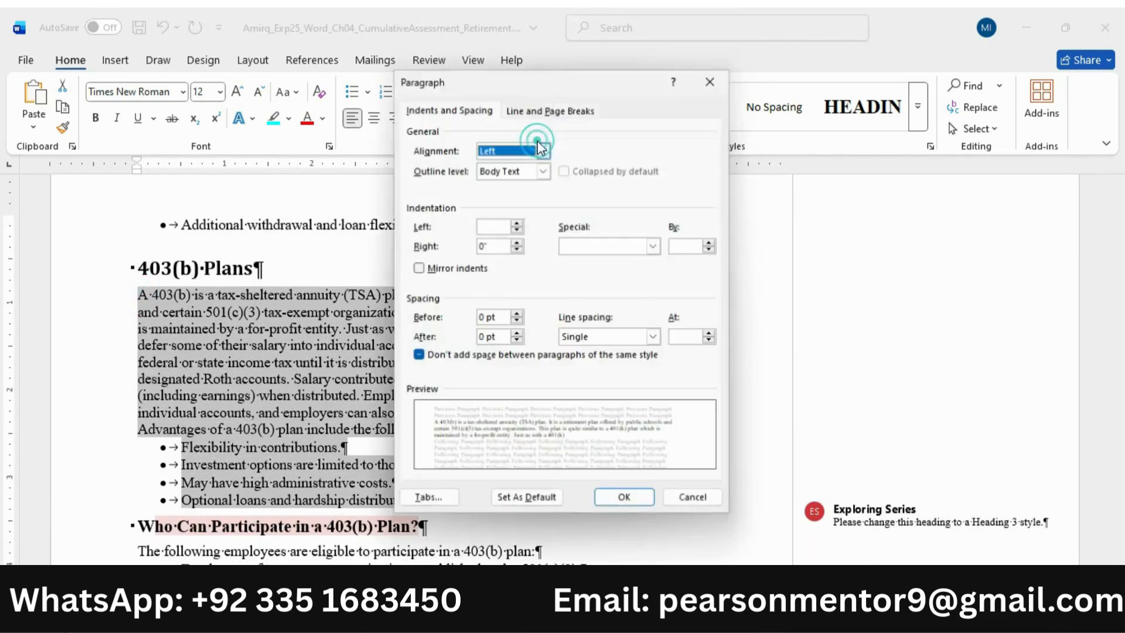
{"action": "left_click", "coordinate": [663, 339]}
{"action": "left_click", "coordinate": [586, 373]}
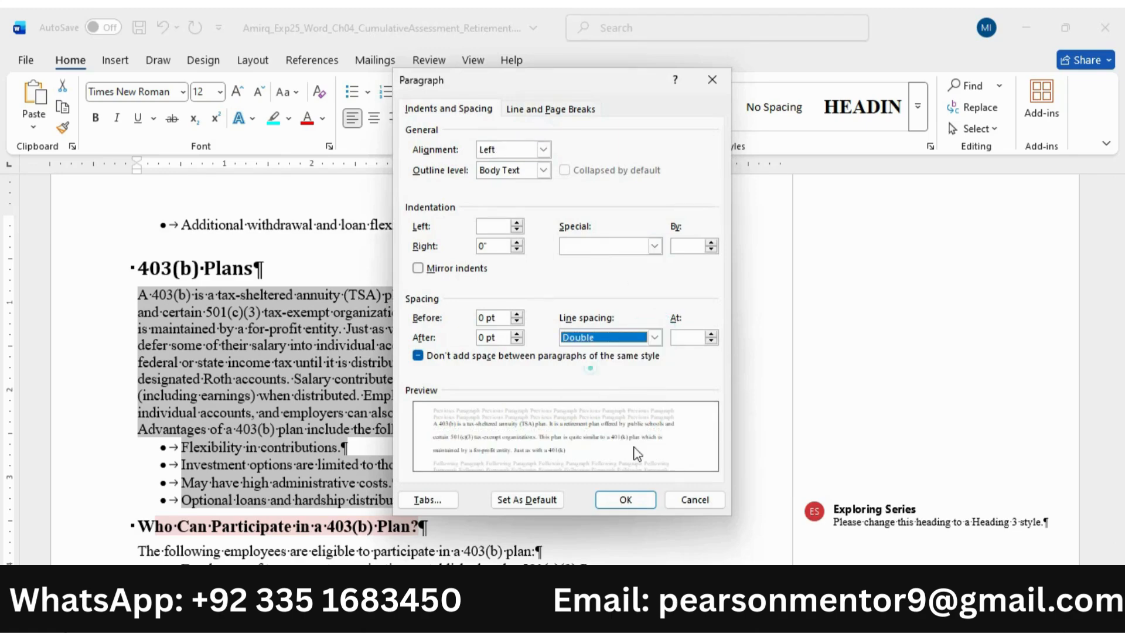
{"action": "left_click", "coordinate": [626, 500]}
Step: Apply double line spacing to the introductory line and multilevel bulleted list under the Who Can Participate in a 403(b) Plan? heading
{"action": "scroll", "coordinate": [286, 296], "scroll_direction": "down", "scroll_amount": 10}
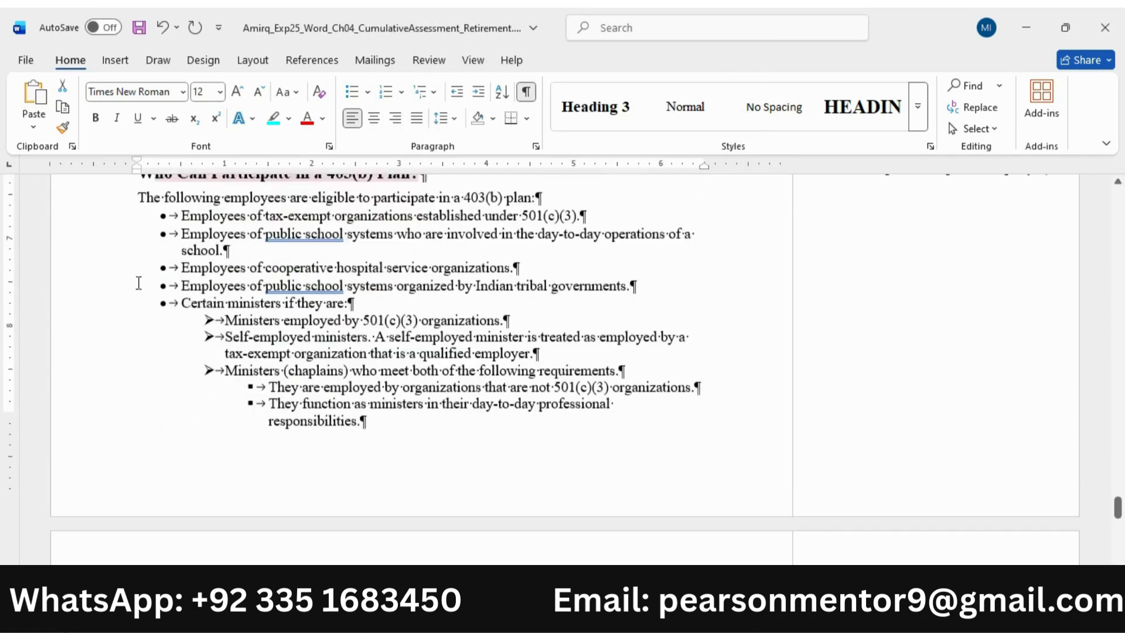
{"action": "scroll", "coordinate": [141, 211], "scroll_direction": "up", "scroll_amount": 1}
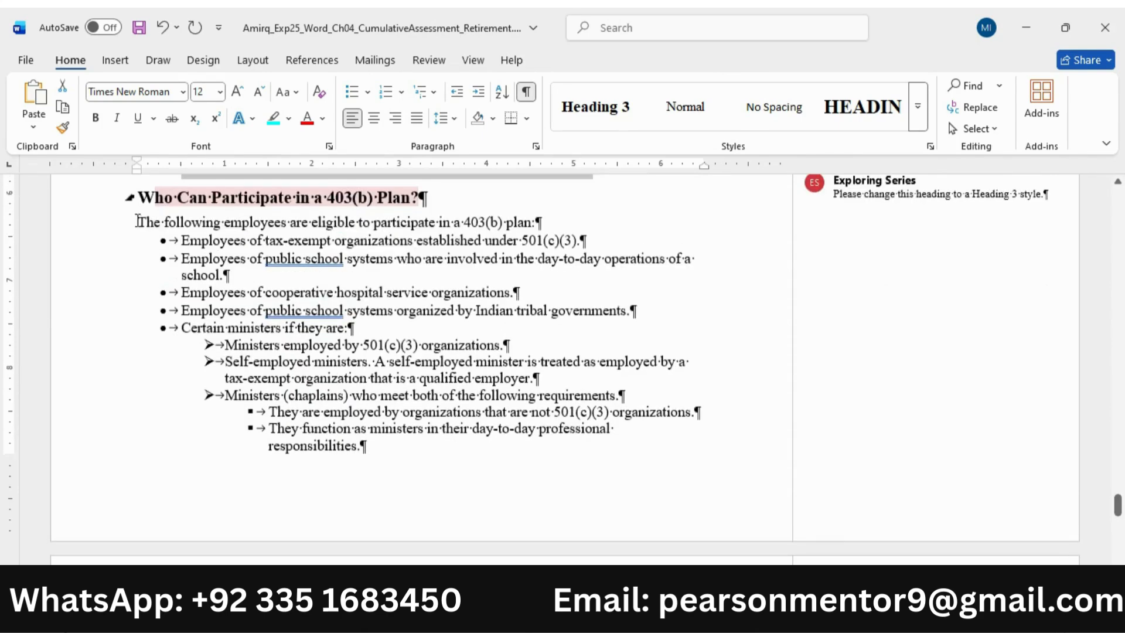
{"action": "left_click_drag", "start_coordinate": [136, 221], "coordinate": [363, 445]}
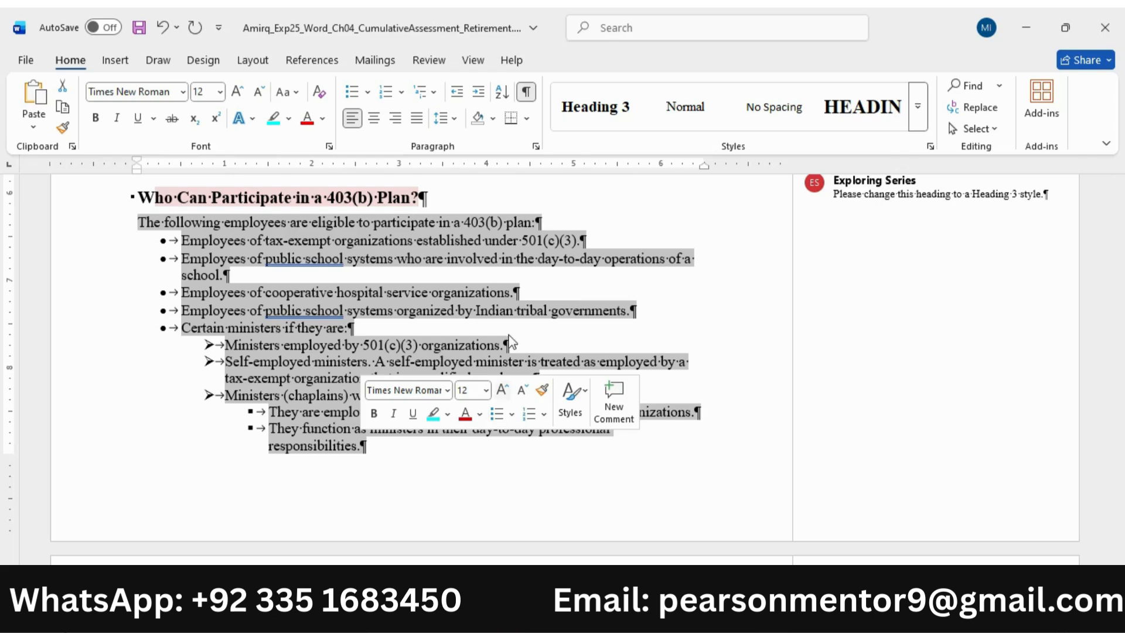
{"action": "left_click", "coordinate": [534, 145]}
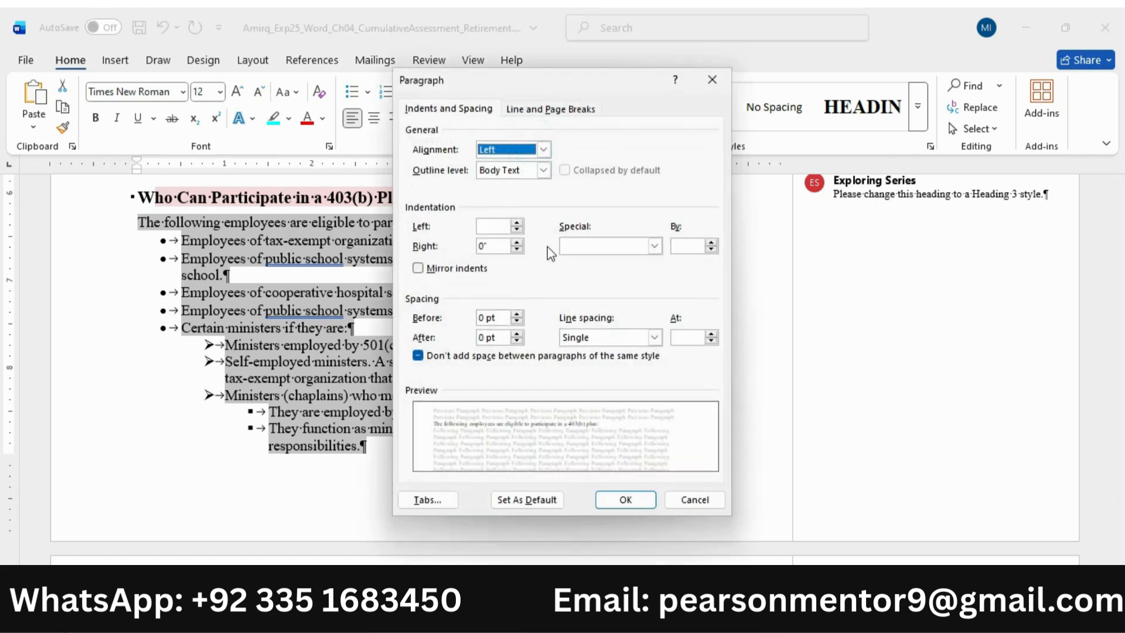
{"action": "left_click", "coordinate": [654, 338]}
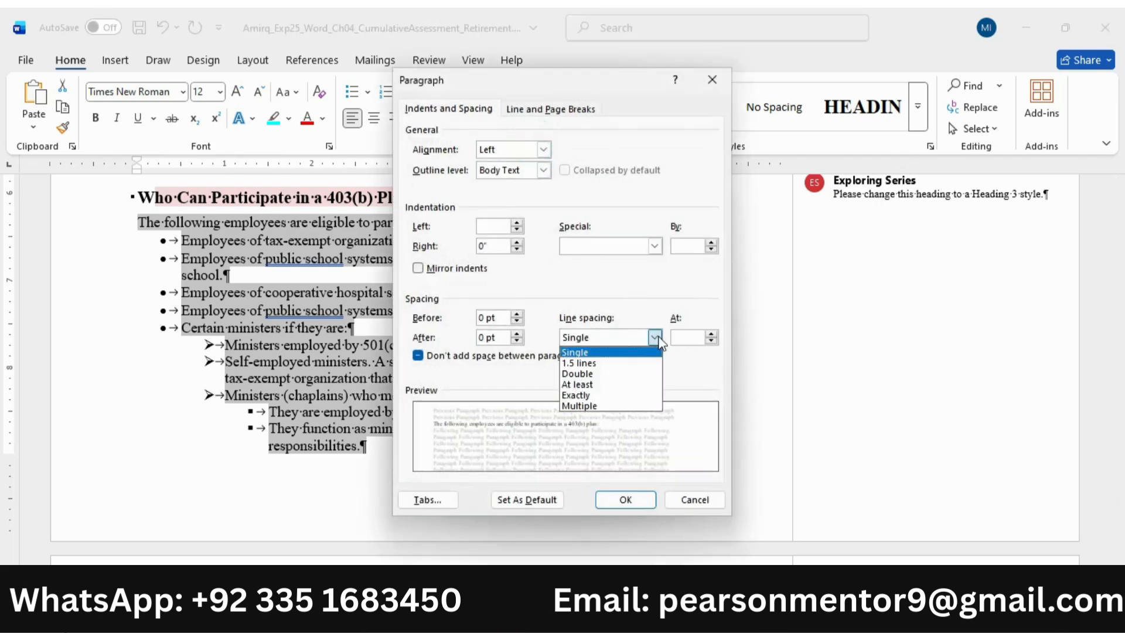
{"action": "left_click", "coordinate": [594, 373]}
{"action": "left_click", "coordinate": [626, 499]}
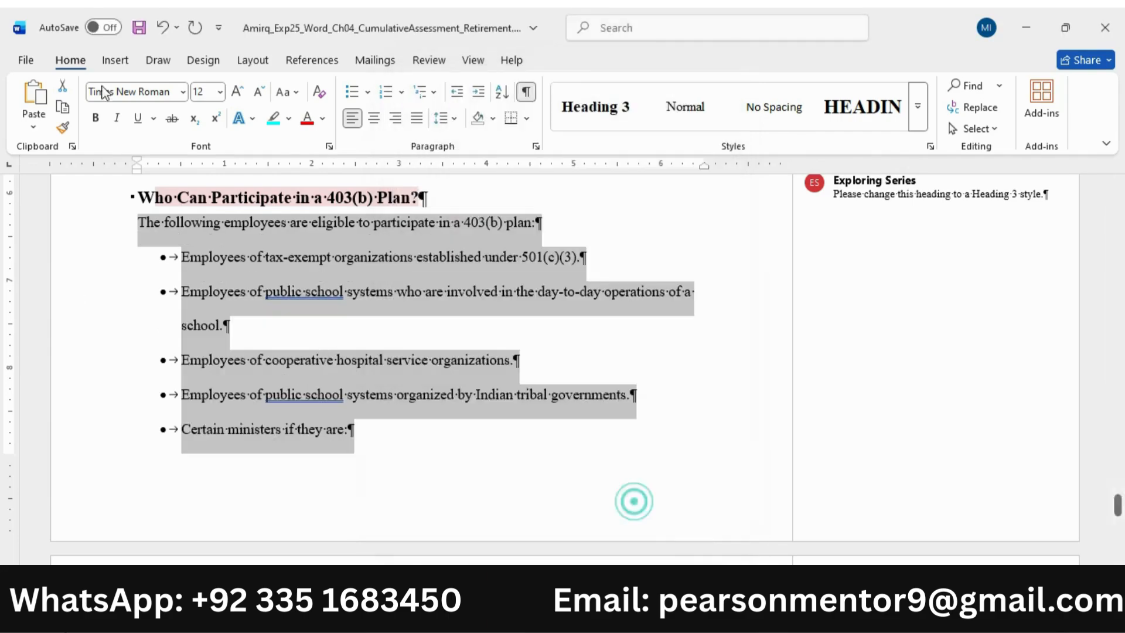
Step: Apply double line spacing to the paragraph under the Conclusion heading
{"action": "scroll", "coordinate": [333, 344], "scroll_direction": "down", "scroll_amount": 5}
{"action": "scroll", "coordinate": [331, 339], "scroll_direction": "down", "scroll_amount": 8}
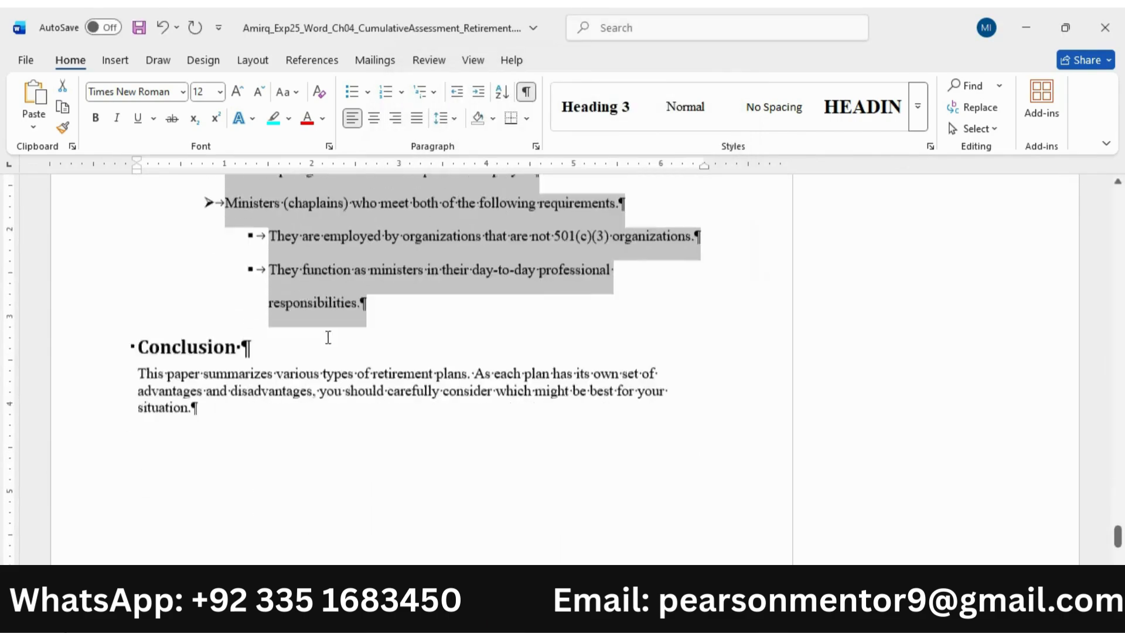
{"action": "triple_click", "coordinate": [136, 251]}
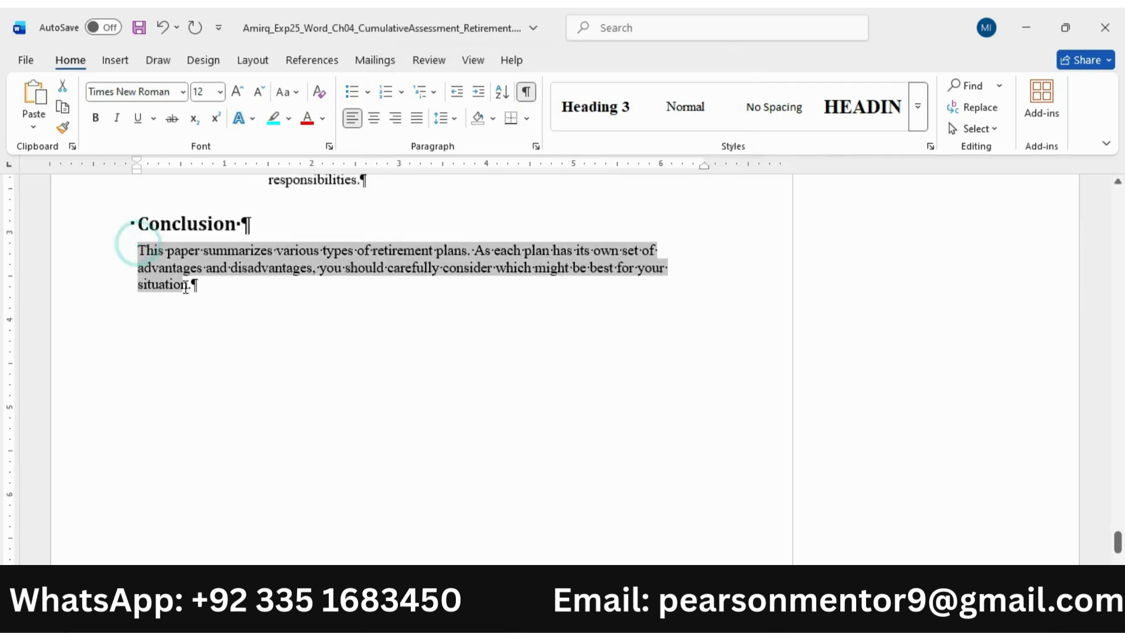
{"action": "left_click", "coordinate": [140, 251]}
{"action": "triple_click", "coordinate": [141, 251]}
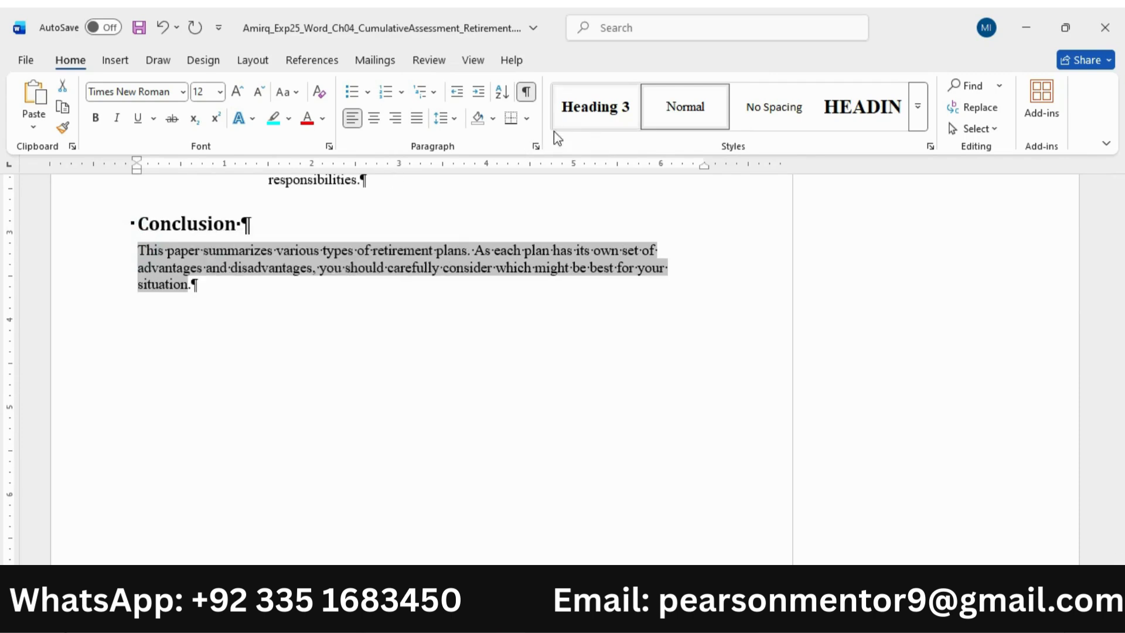
{"action": "left_click", "coordinate": [536, 146]}
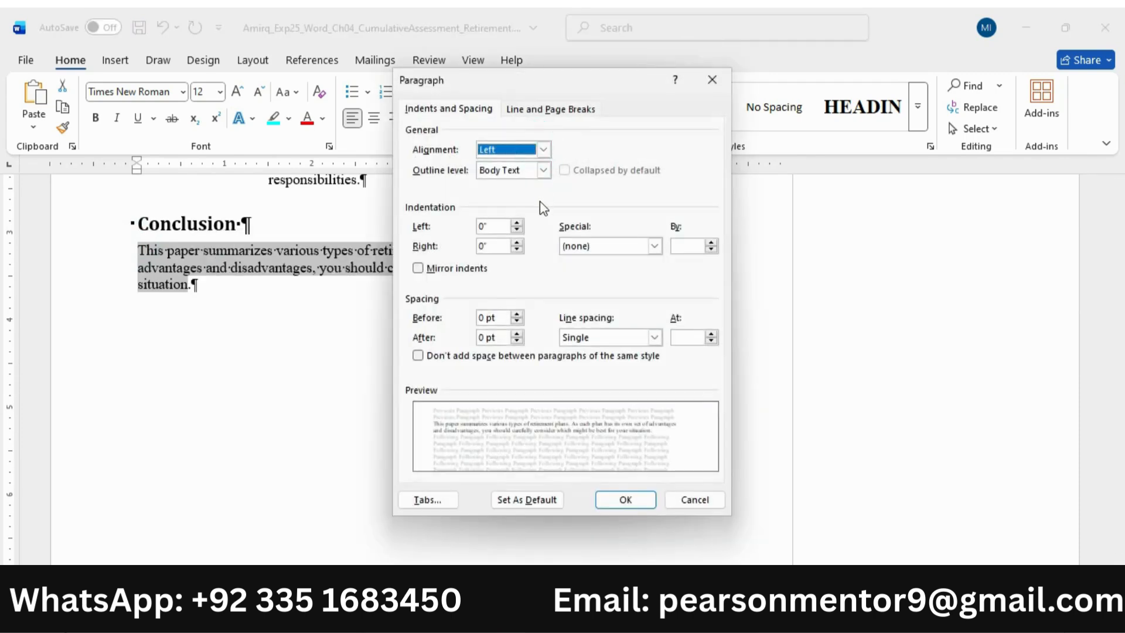
{"action": "left_click", "coordinate": [654, 337]}
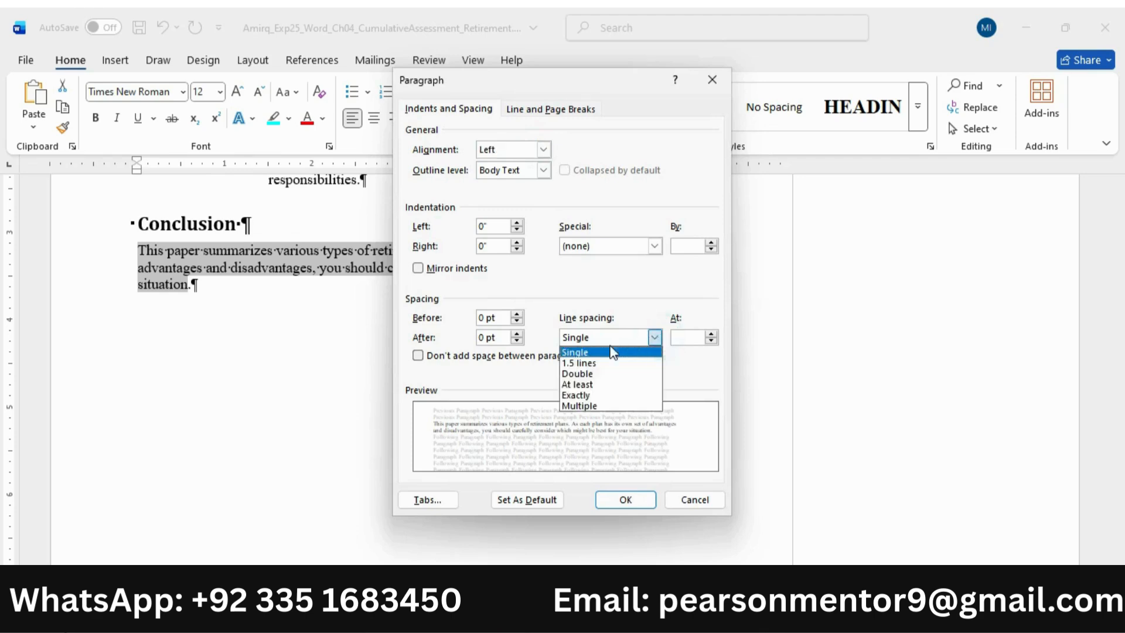
{"action": "left_click", "coordinate": [593, 370]}
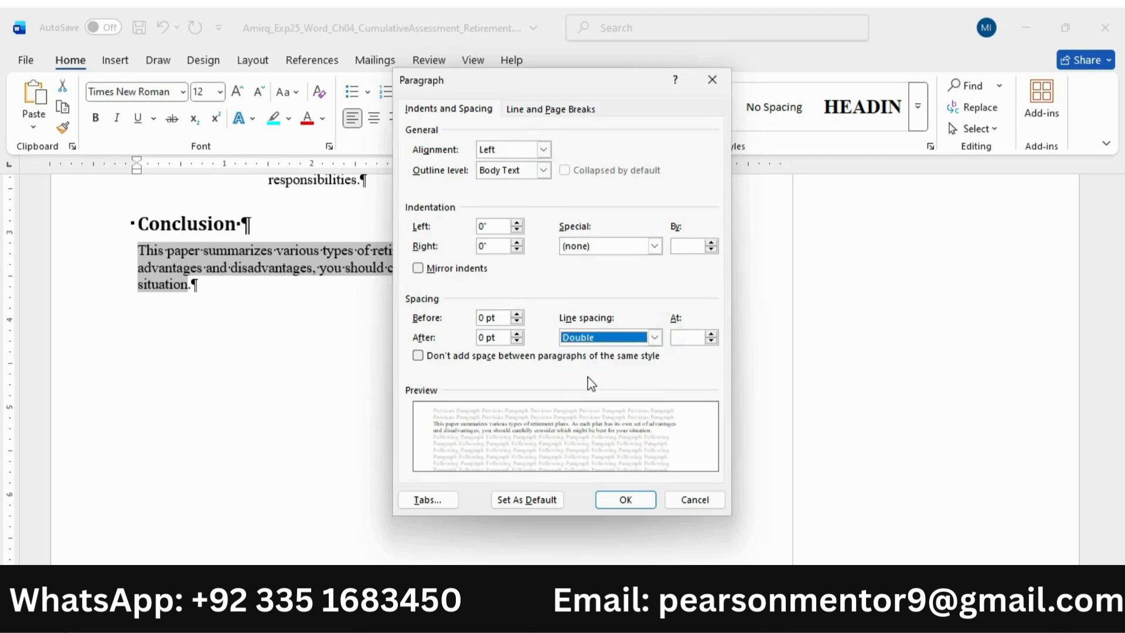
{"action": "left_click", "coordinate": [621, 501]}
Step: Switch to the instructions document and review the first-line indent requirement and its exceptions in item 6
{"action": "left_click_drag", "start_coordinate": [1117, 542], "coordinate": [1117, 188]}
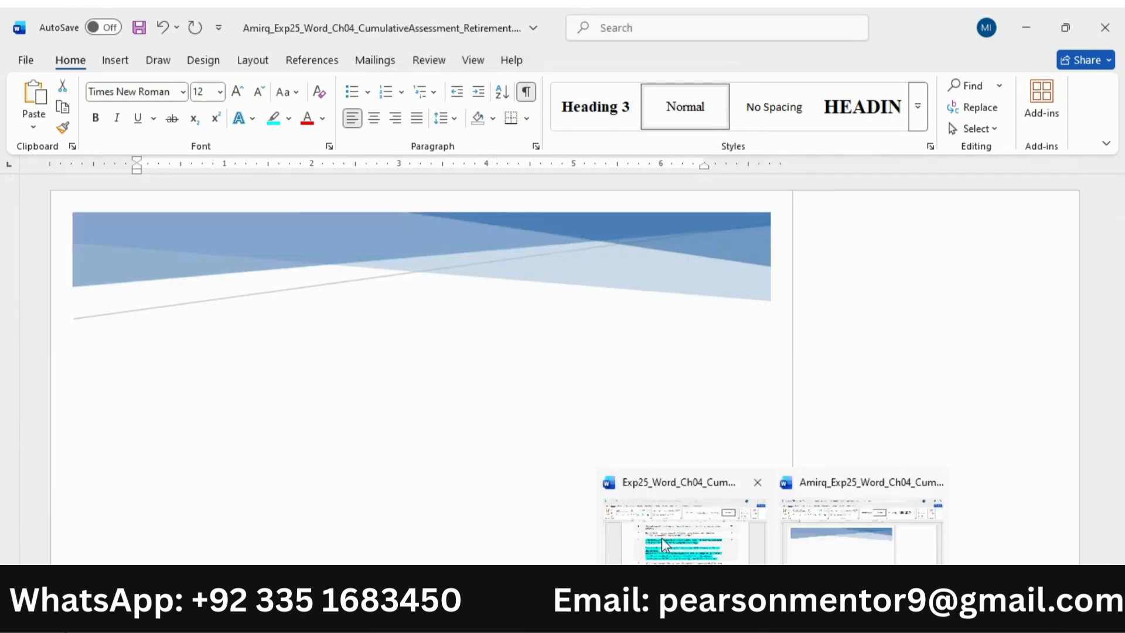
{"action": "left_click", "coordinate": [662, 538]}
{"action": "left_click_drag", "start_coordinate": [293, 385], "coordinate": [605, 387]}
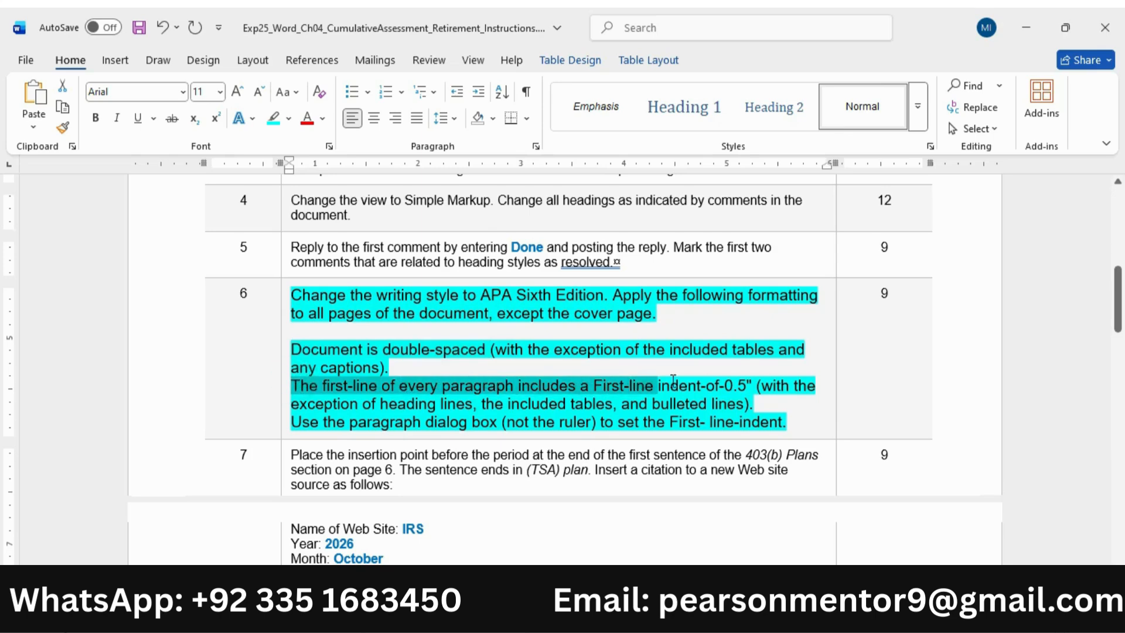
{"action": "left_click_drag", "start_coordinate": [674, 380], "coordinate": [695, 402]}
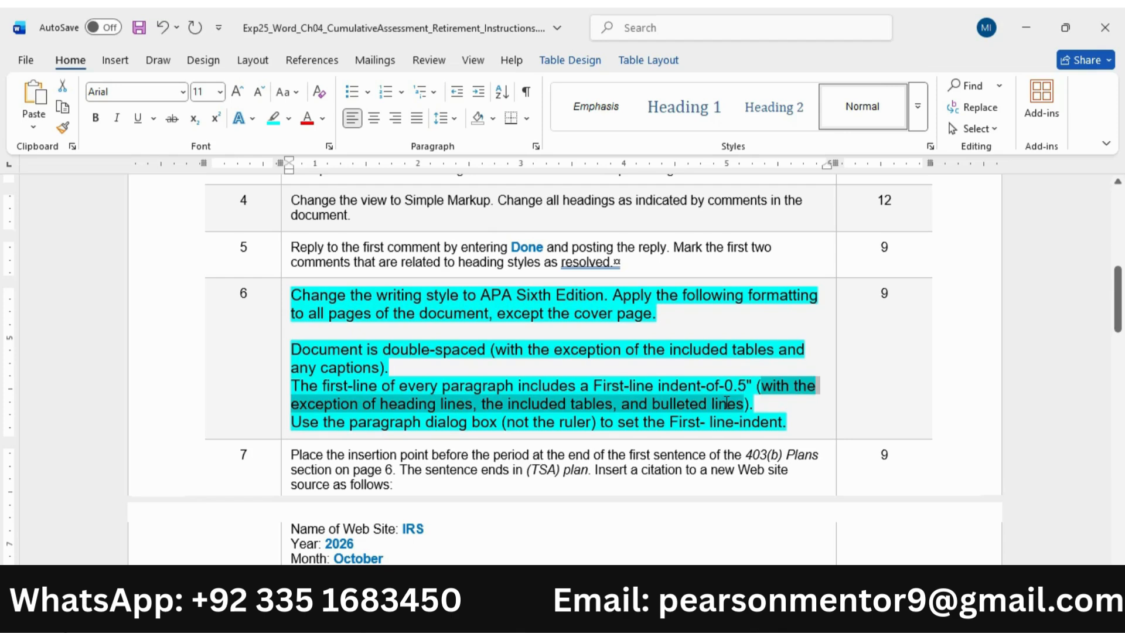
{"action": "left_click_drag", "start_coordinate": [728, 408], "coordinate": [728, 409]}
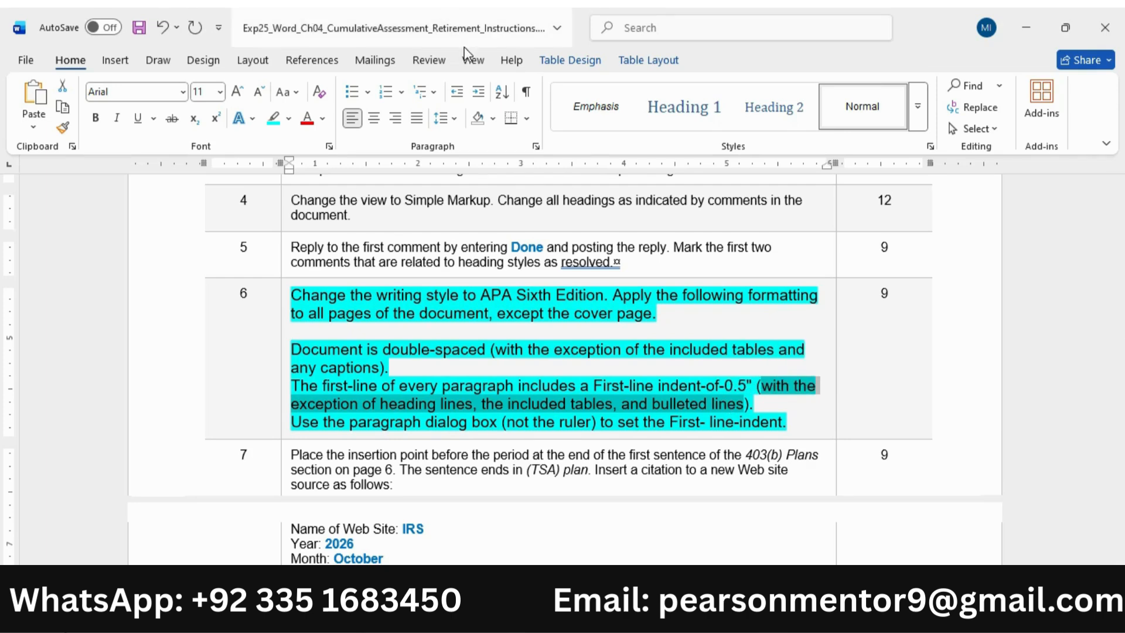
Step: Return to the retirement document and apply a 0.5" first-line indent to the first two paragraphs under the Introduction heading
{"action": "mouse_move", "coordinate": [772, 616]}
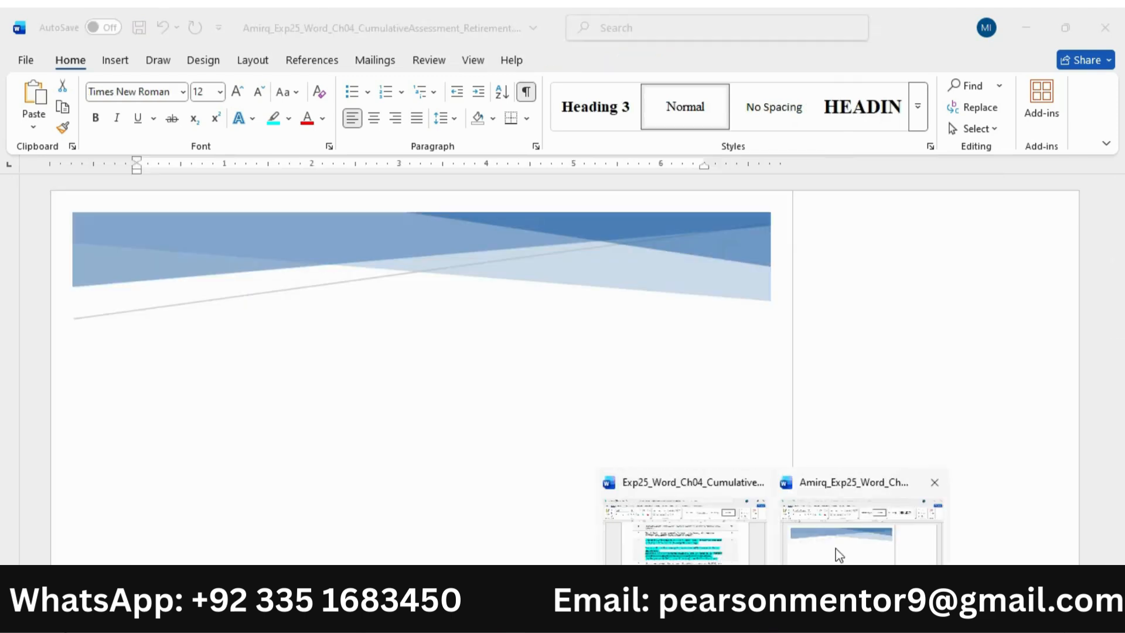
{"action": "left_click", "coordinate": [839, 555]}
{"action": "scroll", "coordinate": [517, 361], "scroll_direction": "down", "scroll_amount": 1}
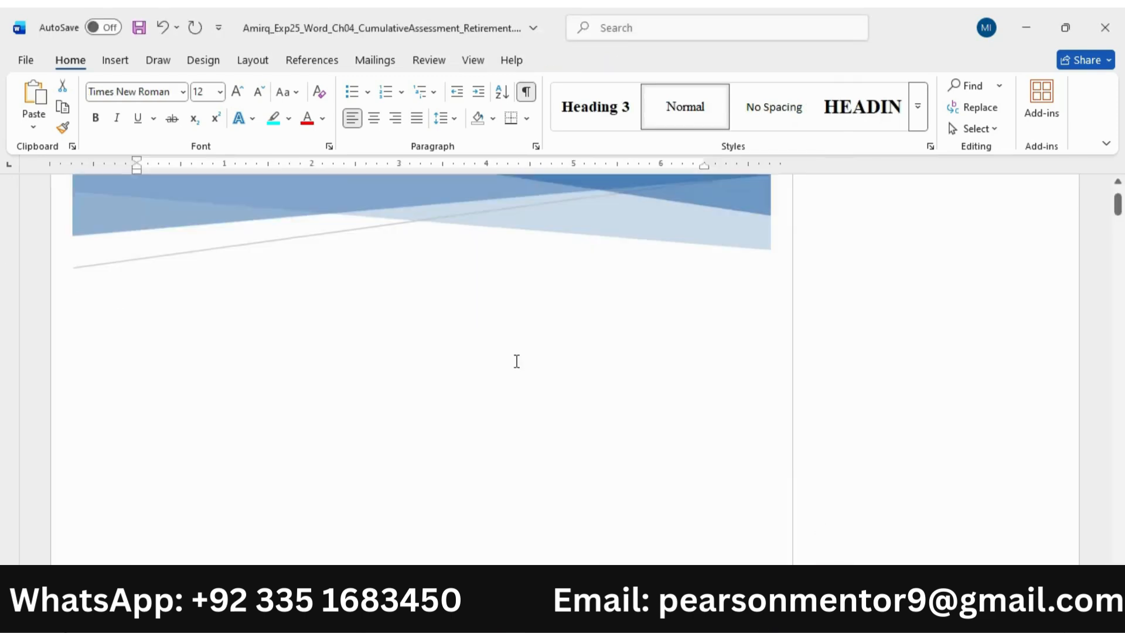
{"action": "scroll", "coordinate": [517, 361], "scroll_direction": "down", "scroll_amount": 10}
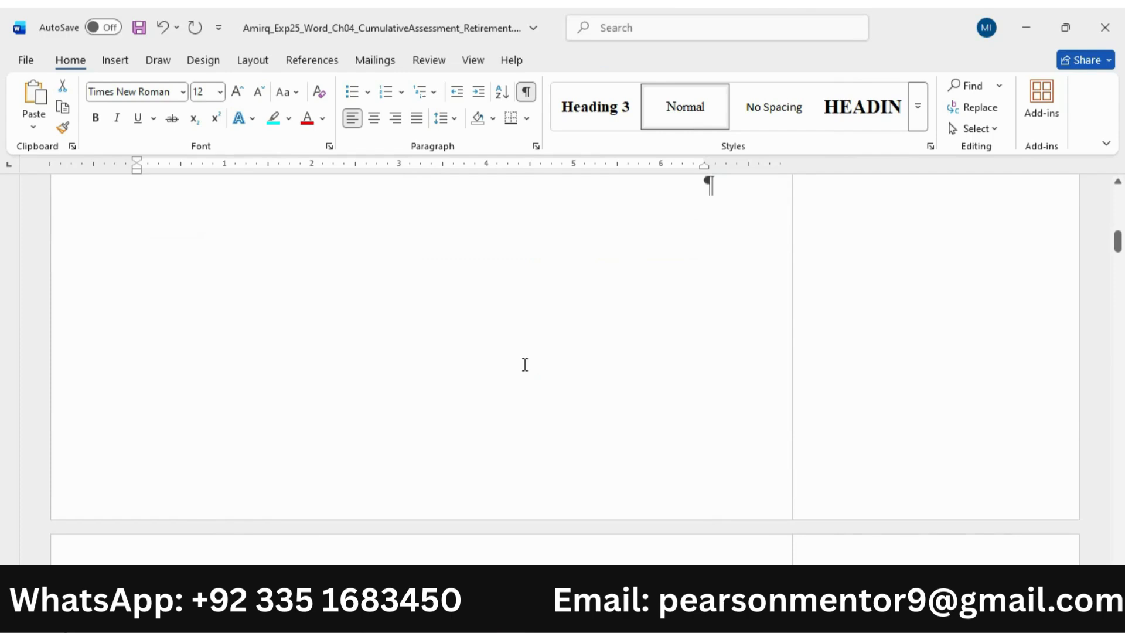
{"action": "scroll", "coordinate": [525, 364], "scroll_direction": "down", "scroll_amount": 8}
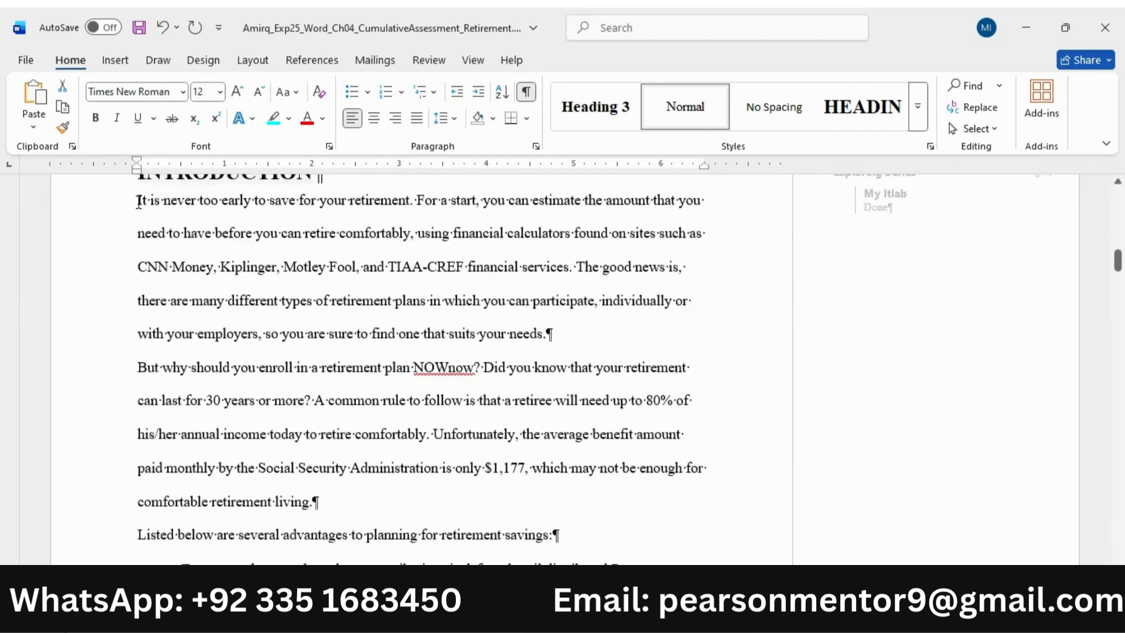
{"action": "left_click_drag", "start_coordinate": [138, 202], "coordinate": [361, 500]}
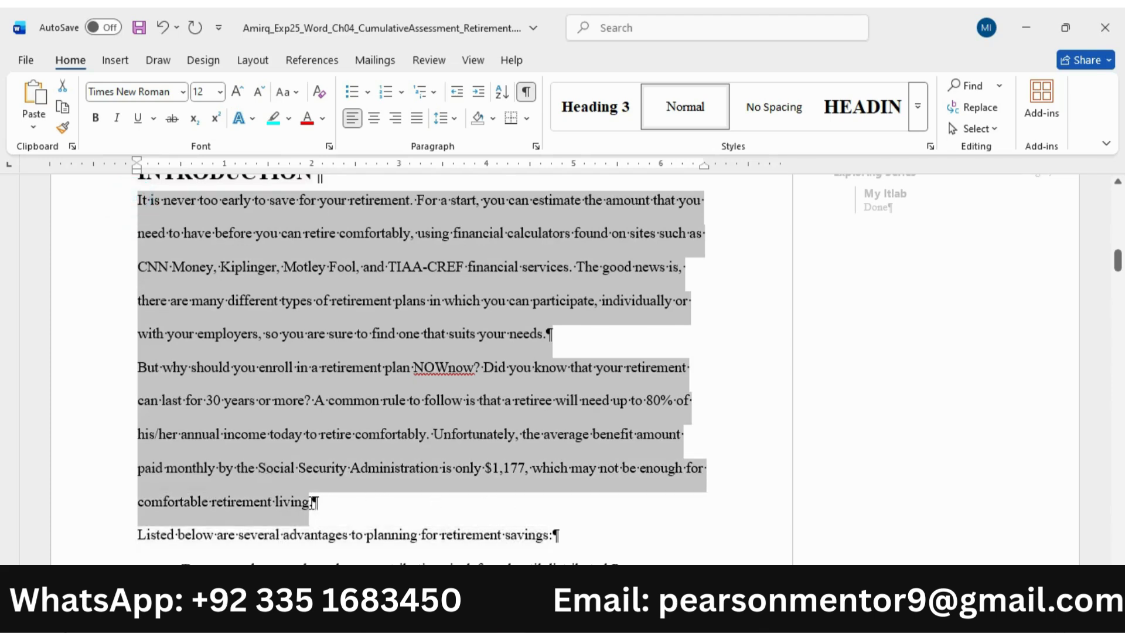
{"action": "left_click", "coordinate": [536, 146]}
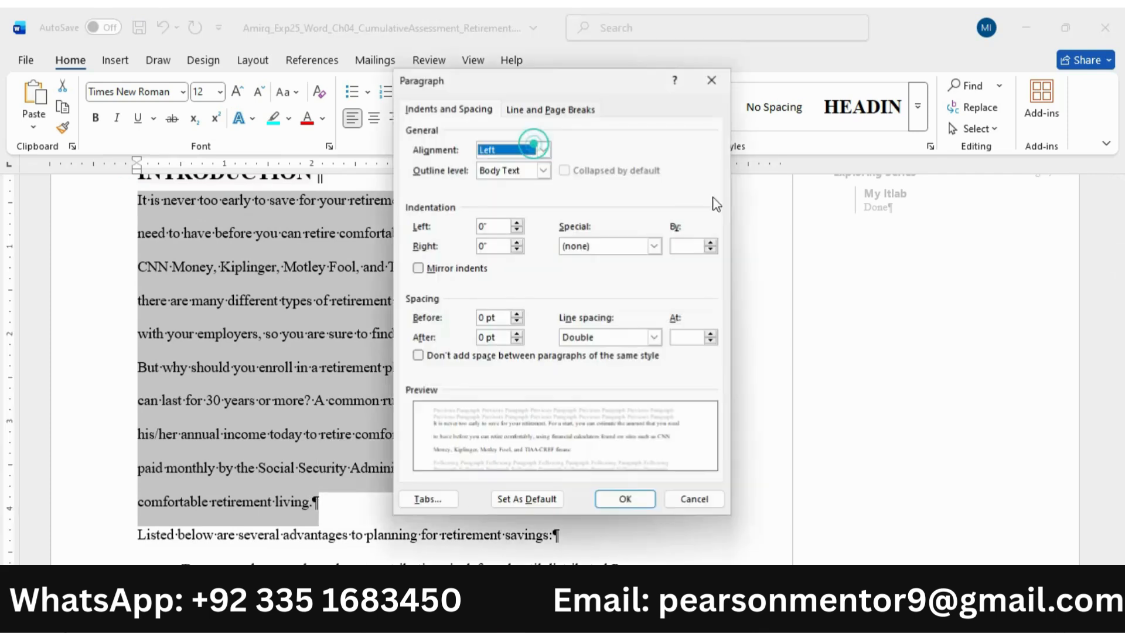
{"action": "left_click", "coordinate": [654, 246]}
{"action": "left_click", "coordinate": [603, 267]}
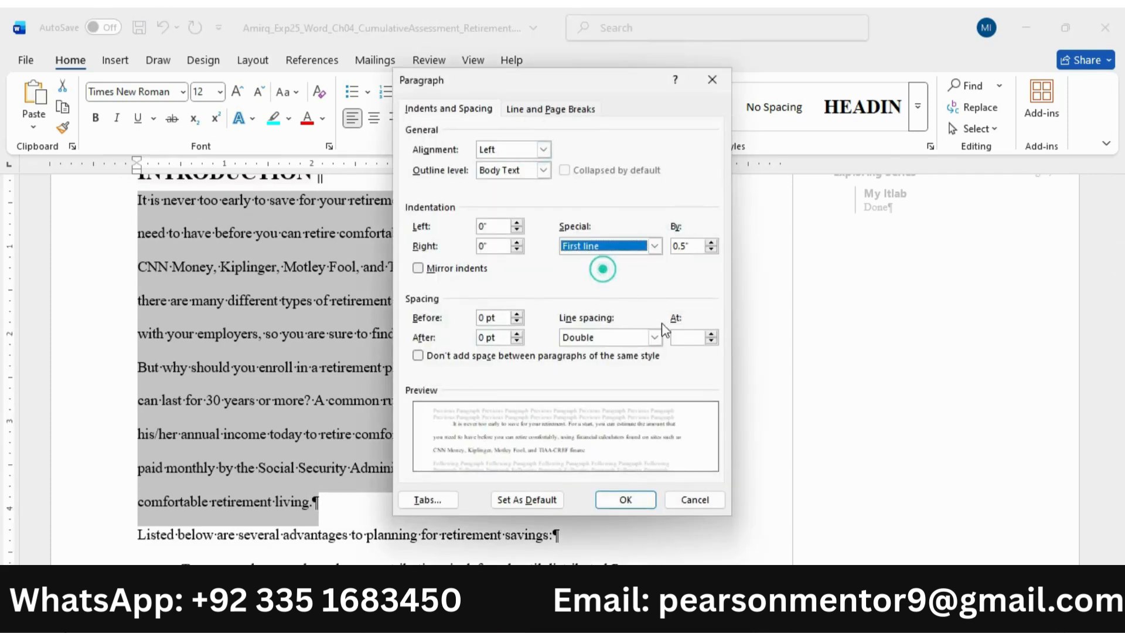
{"action": "left_click", "coordinate": [633, 500]}
Step: Check the first-line indent settings of the paragraph defining a contribution, above the Traditional Individual Retirement Arrangements (IRA) heading
{"action": "scroll", "coordinate": [272, 329], "scroll_direction": "down", "scroll_amount": 4}
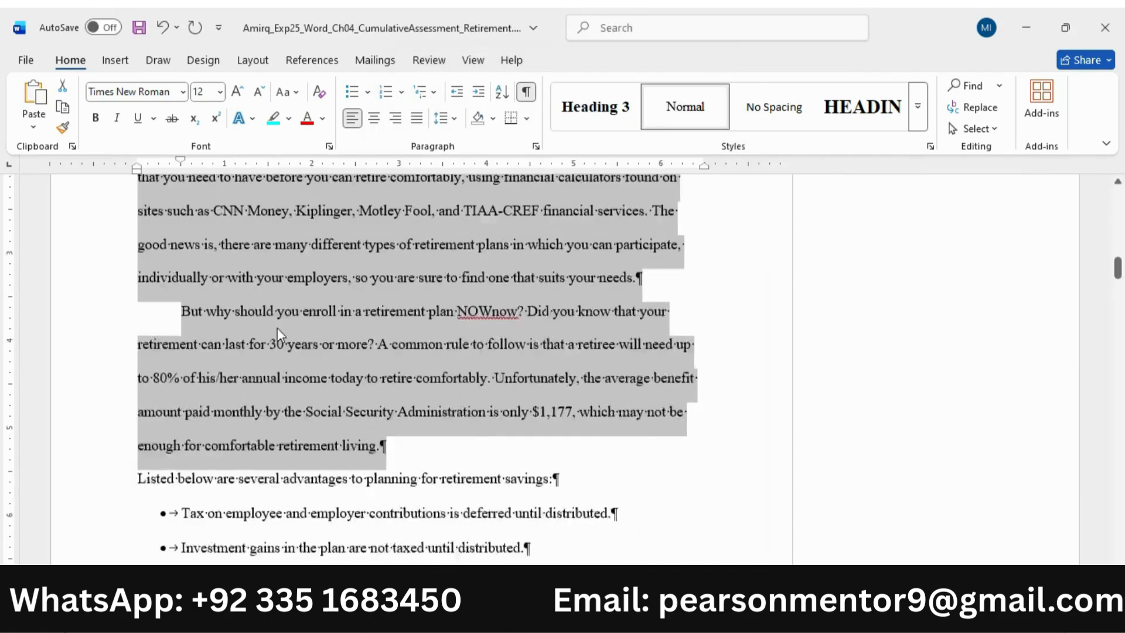
{"action": "scroll", "coordinate": [276, 326], "scroll_direction": "down", "scroll_amount": 10}
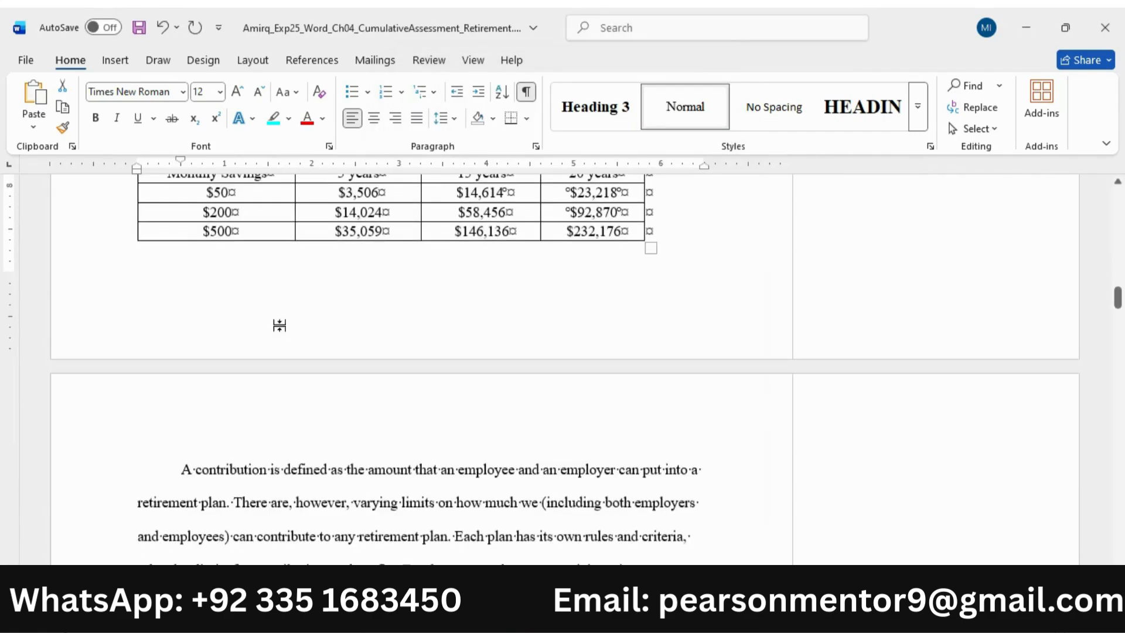
{"action": "scroll", "coordinate": [284, 326], "scroll_direction": "down", "scroll_amount": 3}
{"action": "left_click_drag", "start_coordinate": [184, 216], "coordinate": [528, 385]}
{"action": "left_click", "coordinate": [534, 147]}
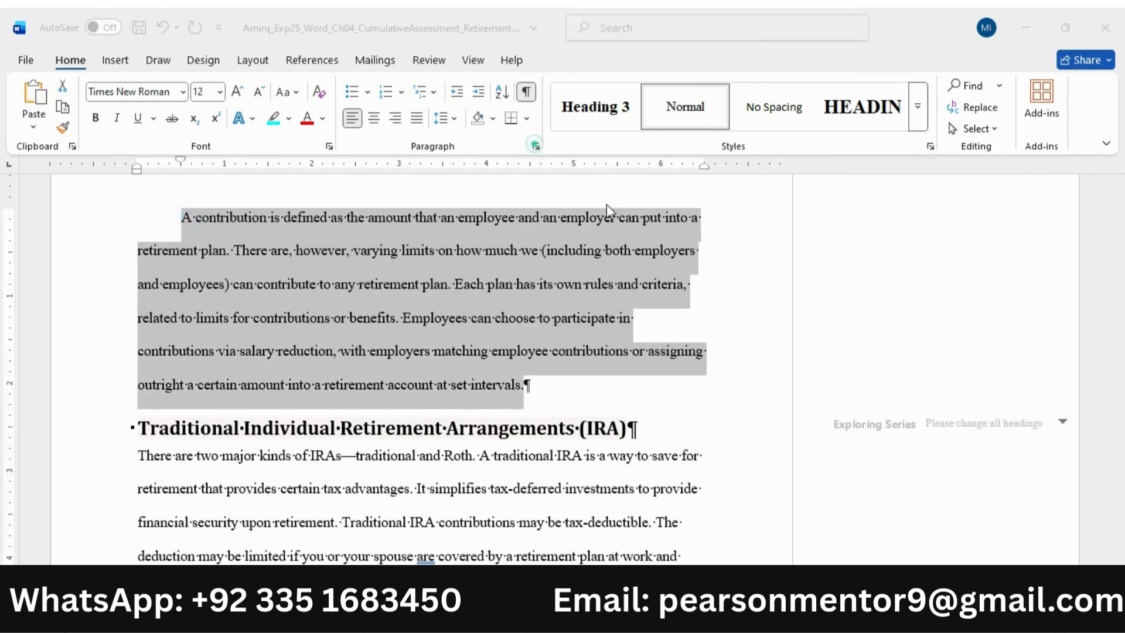
{"action": "left_click", "coordinate": [626, 499]}
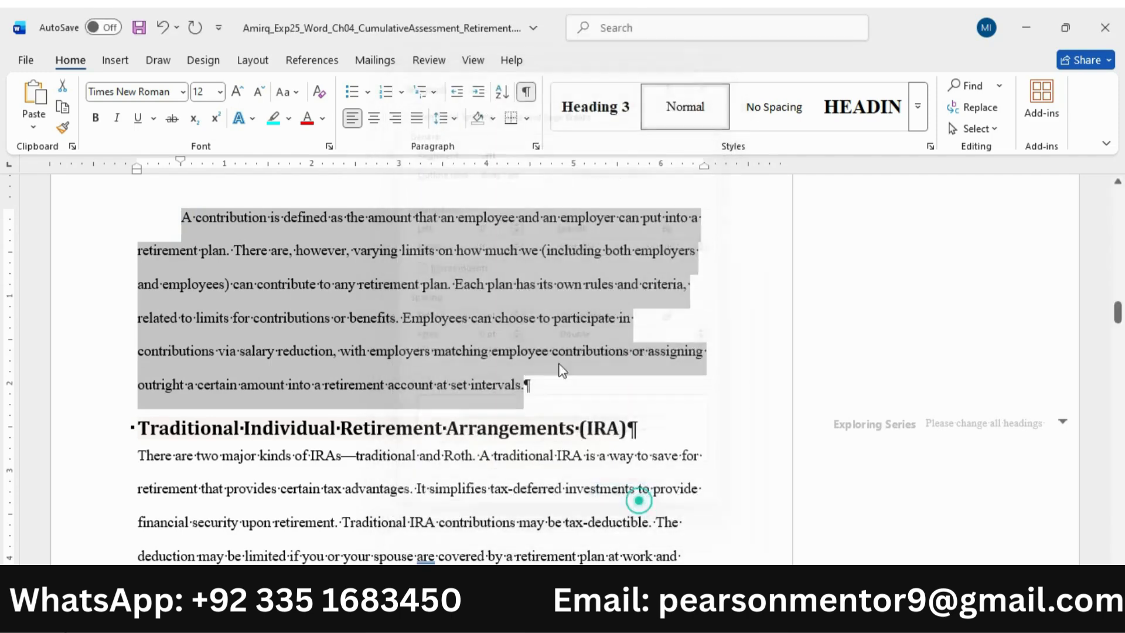
Step: Apply a 0.5" first-line indent to the paragraph under the Traditional Individual Retirement Arrangements (IRA) heading
{"action": "scroll", "coordinate": [268, 301], "scroll_direction": "down", "scroll_amount": 5}
{"action": "left_click_drag", "start_coordinate": [140, 202], "coordinate": [342, 365]}
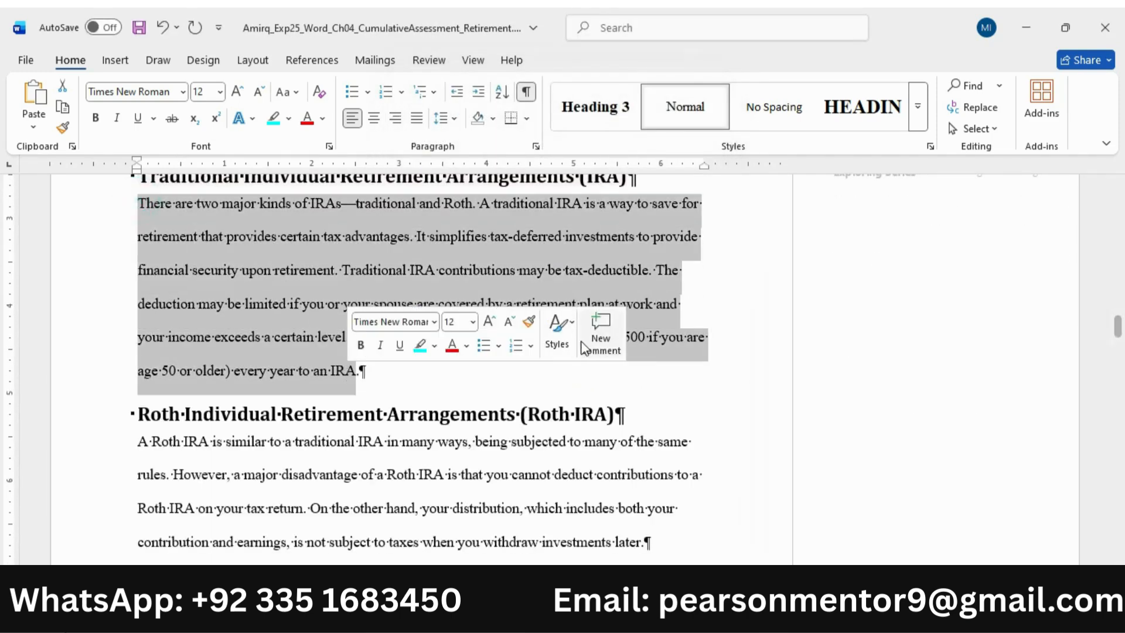
{"action": "left_click", "coordinate": [535, 147]}
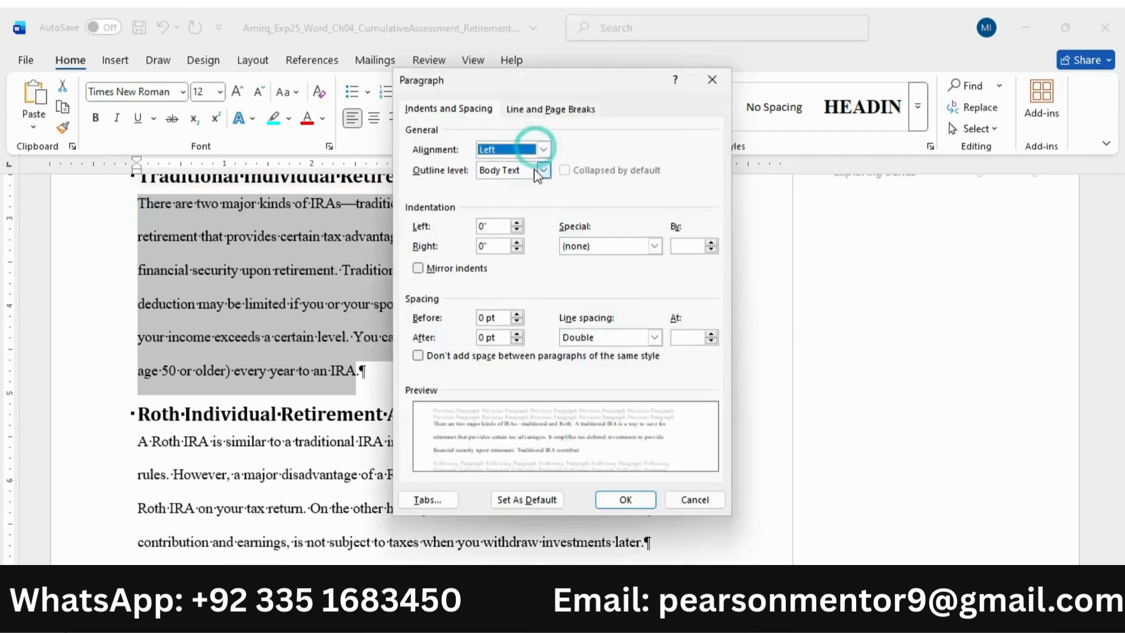
{"action": "left_click", "coordinate": [653, 247]}
{"action": "left_click", "coordinate": [606, 272]}
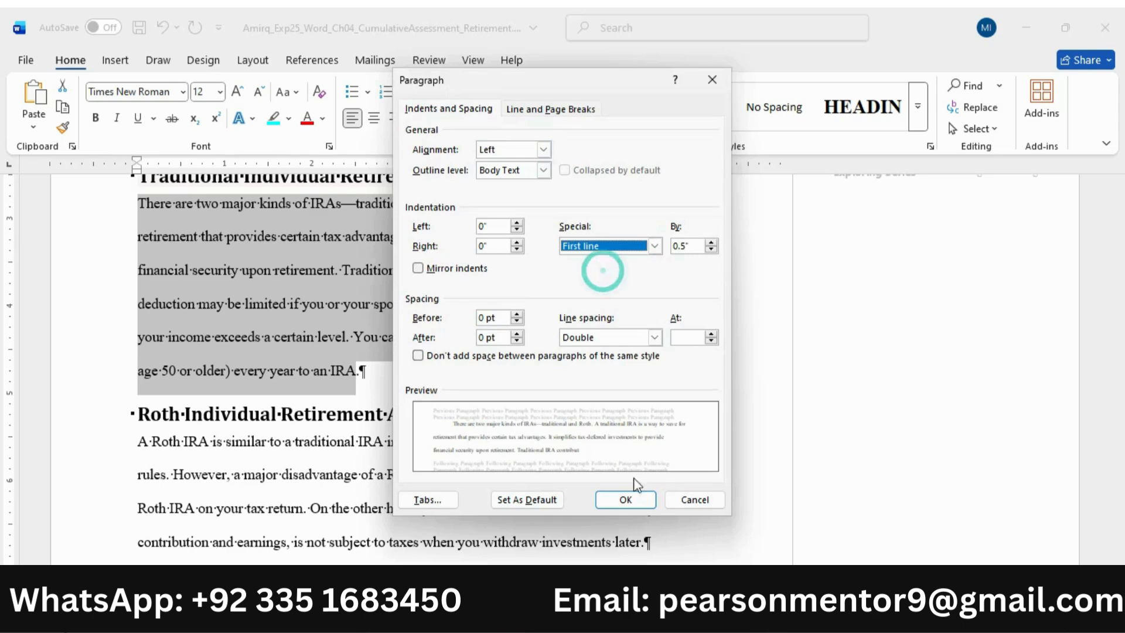
{"action": "left_click", "coordinate": [633, 499]}
Step: Apply a 0.5" first-line indent to the first paragraph under the Roth Individual Retirement Arrangements (Roth IRA) heading
{"action": "scroll", "coordinate": [349, 294], "scroll_direction": "down", "scroll_amount": 3}
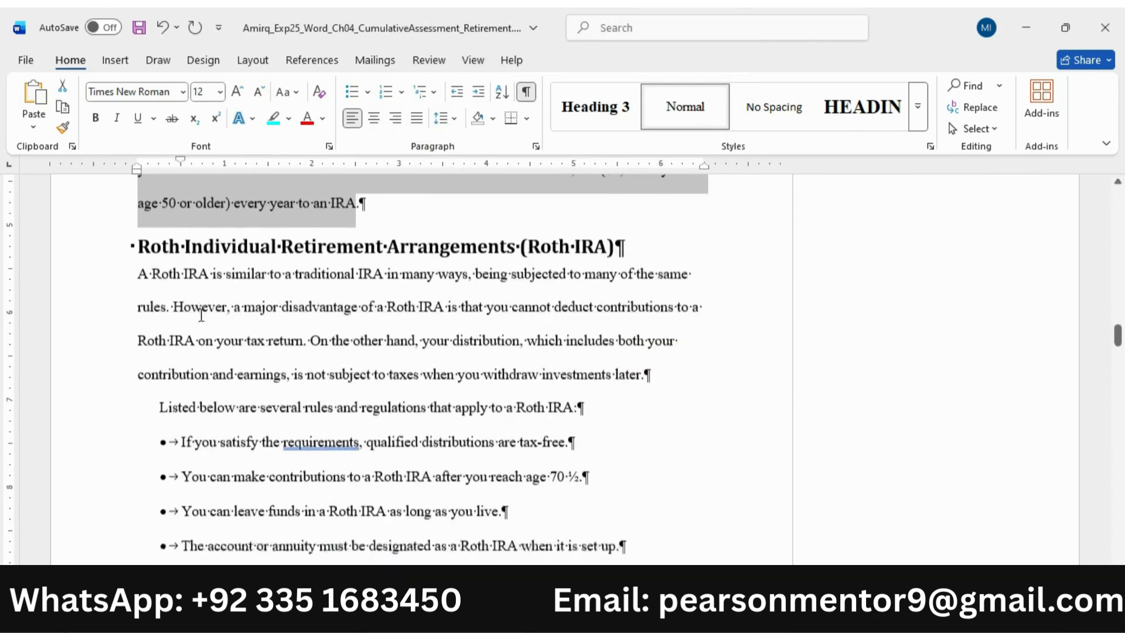
{"action": "left_click_drag", "start_coordinate": [141, 274], "coordinate": [642, 371]}
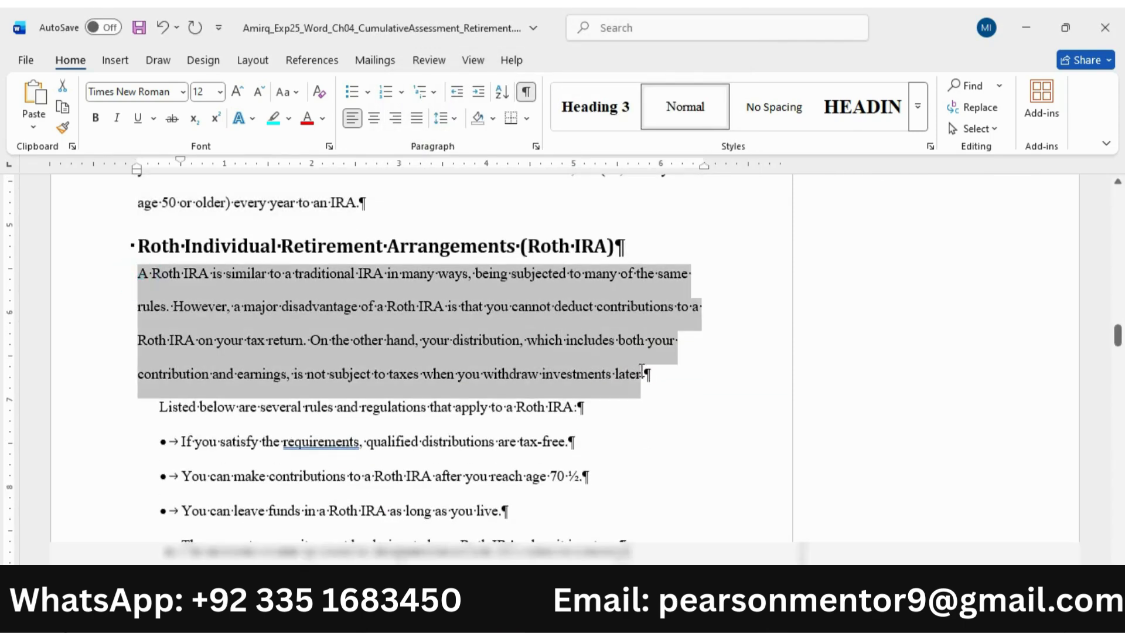
{"action": "left_click", "coordinate": [537, 147]}
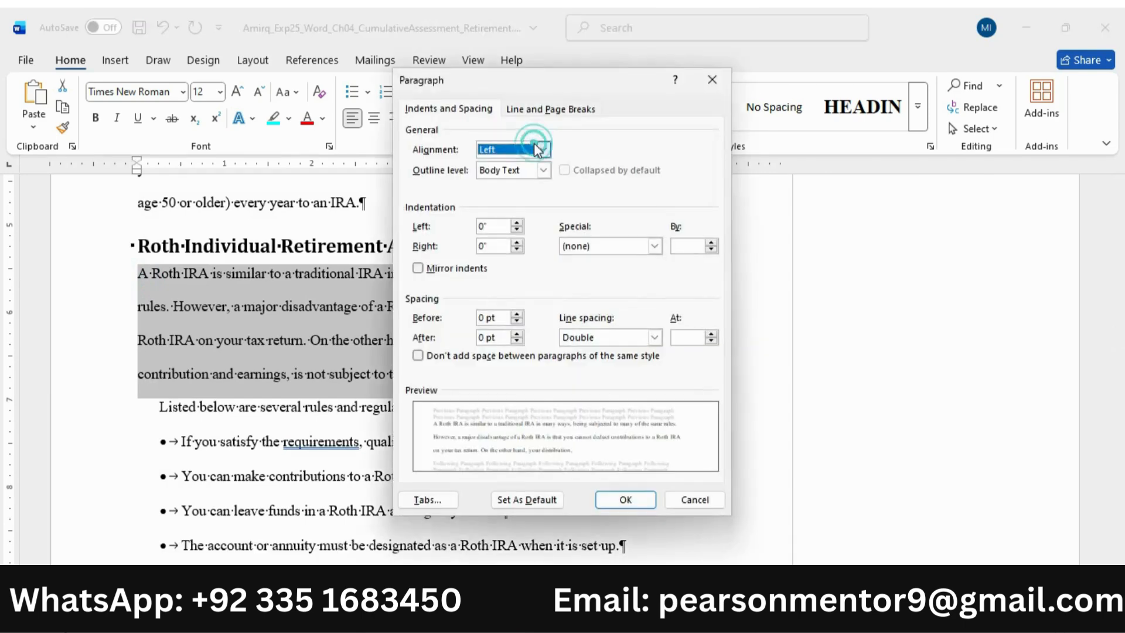
{"action": "left_click", "coordinate": [654, 245]}
{"action": "left_click", "coordinate": [597, 269]}
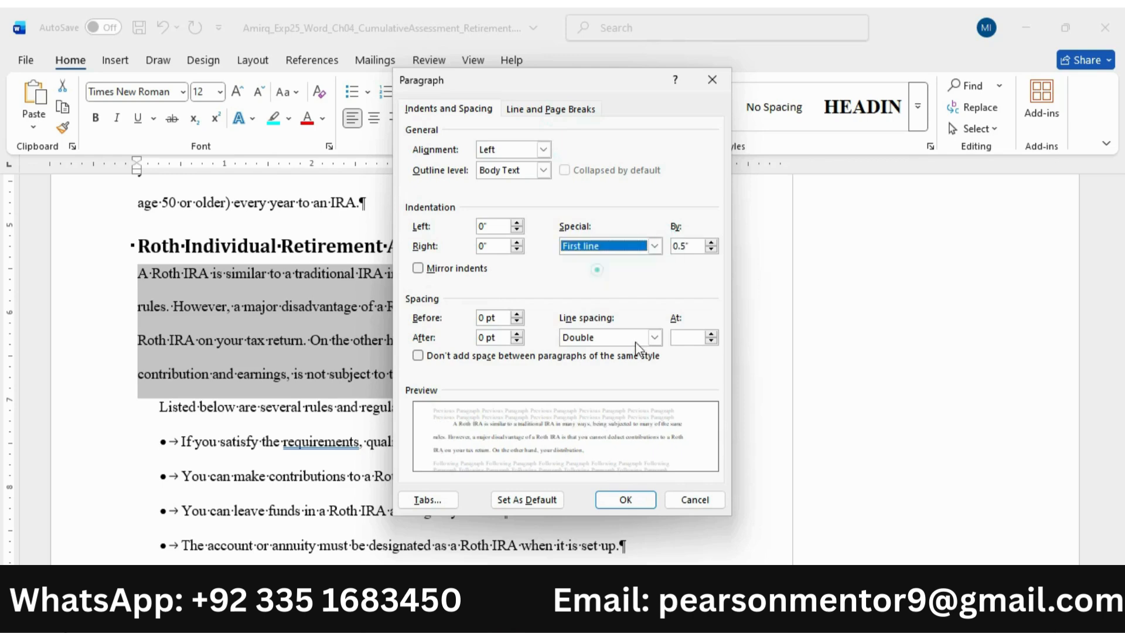
{"action": "left_click", "coordinate": [621, 500]}
Step: Apply a 0.5" first-line indent to the paragraph under the Comparisons between a Traditional and a Roth IRA heading
{"action": "scroll", "coordinate": [434, 317], "scroll_direction": "down", "scroll_amount": 5}
{"action": "scroll", "coordinate": [291, 303], "scroll_direction": "down", "scroll_amount": 8}
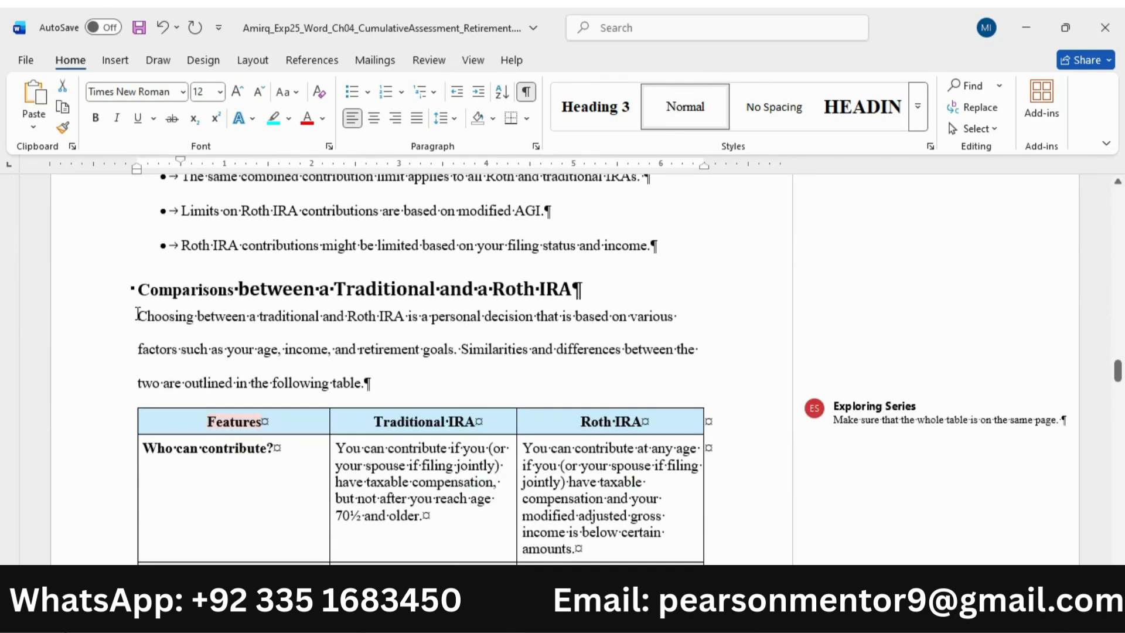
{"action": "left_click_drag", "start_coordinate": [137, 313], "coordinate": [371, 384]}
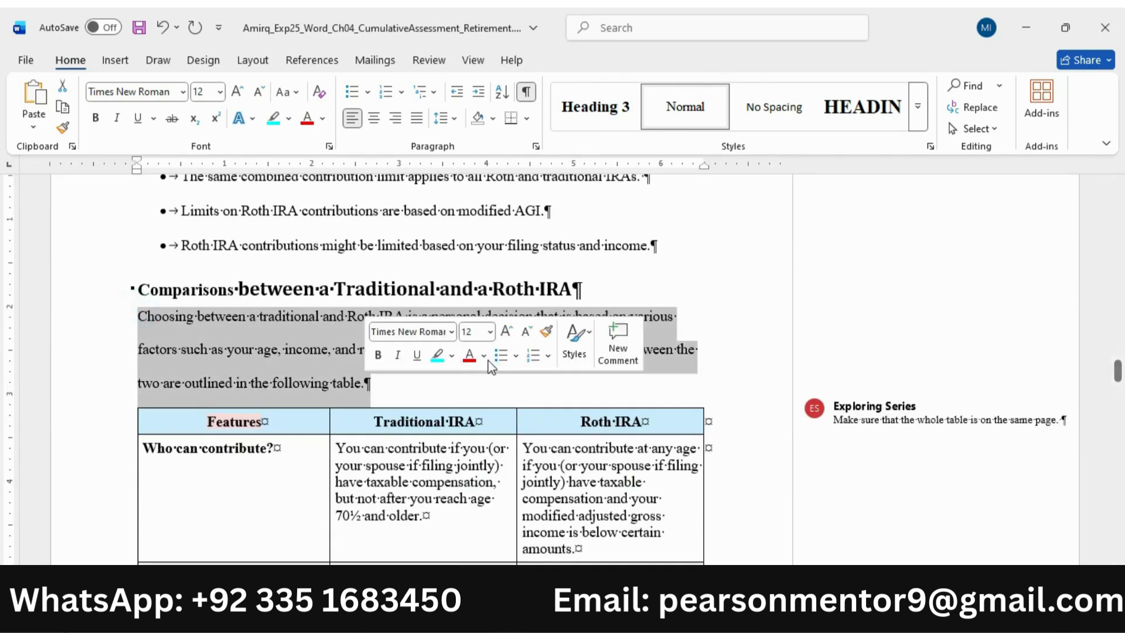
{"action": "left_click", "coordinate": [536, 146]}
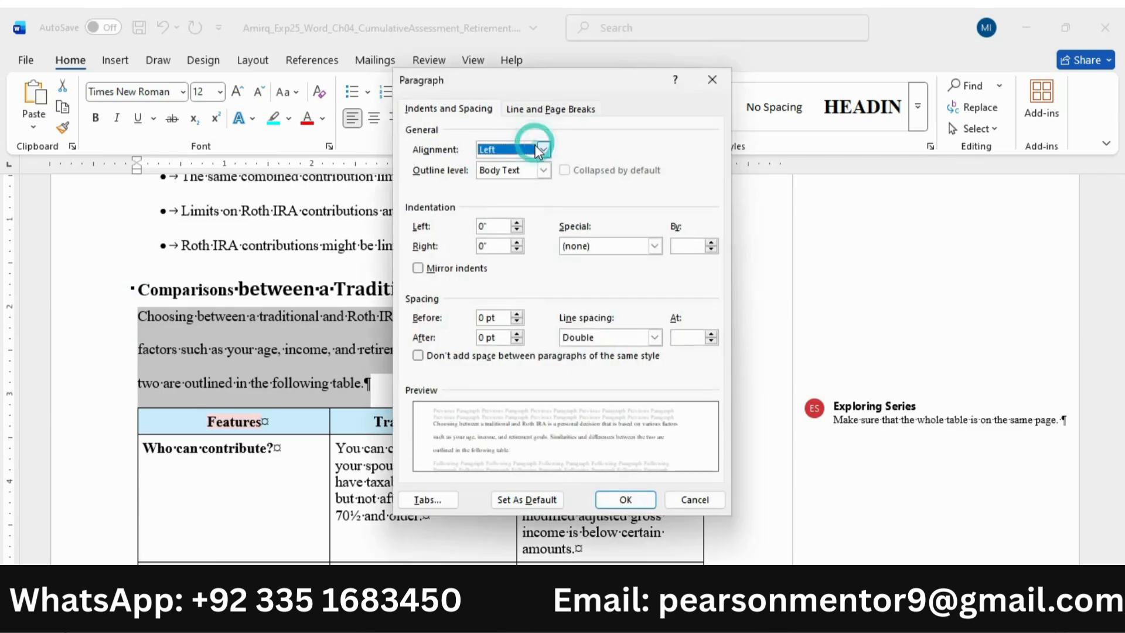
{"action": "left_click", "coordinate": [654, 245]}
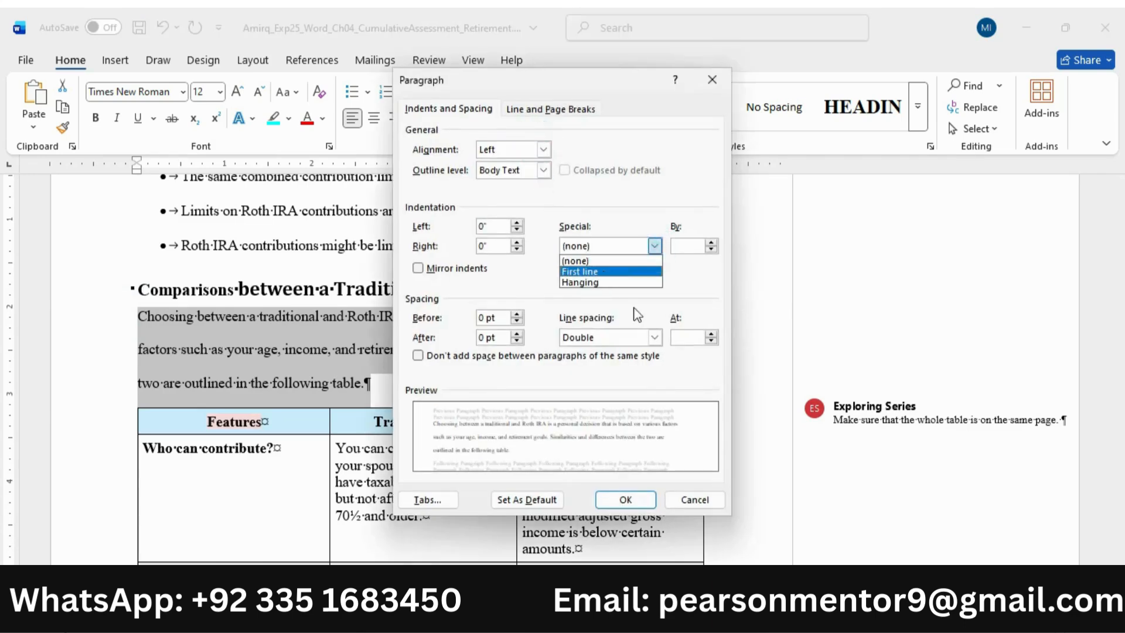
{"action": "left_click", "coordinate": [607, 272]}
{"action": "left_click", "coordinate": [625, 499]}
Step: Apply a 0.5" first-line indent to the first two paragraphs under the 401(k) Plans heading
{"action": "scroll", "coordinate": [276, 350], "scroll_direction": "down", "scroll_amount": 15}
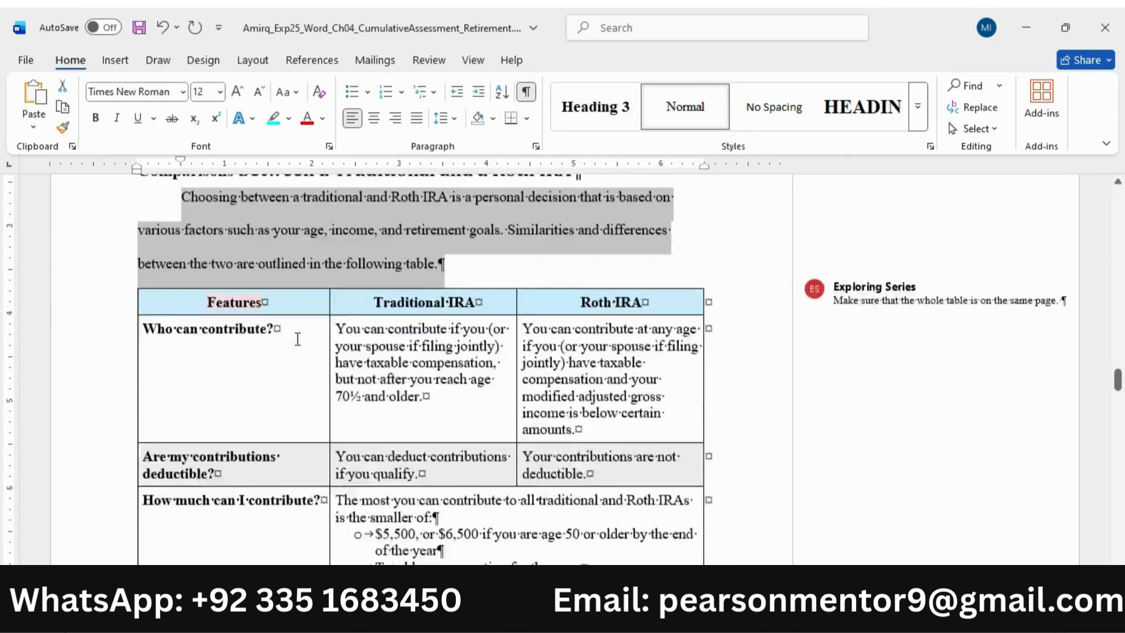
{"action": "scroll", "coordinate": [312, 324], "scroll_direction": "down", "scroll_amount": 10}
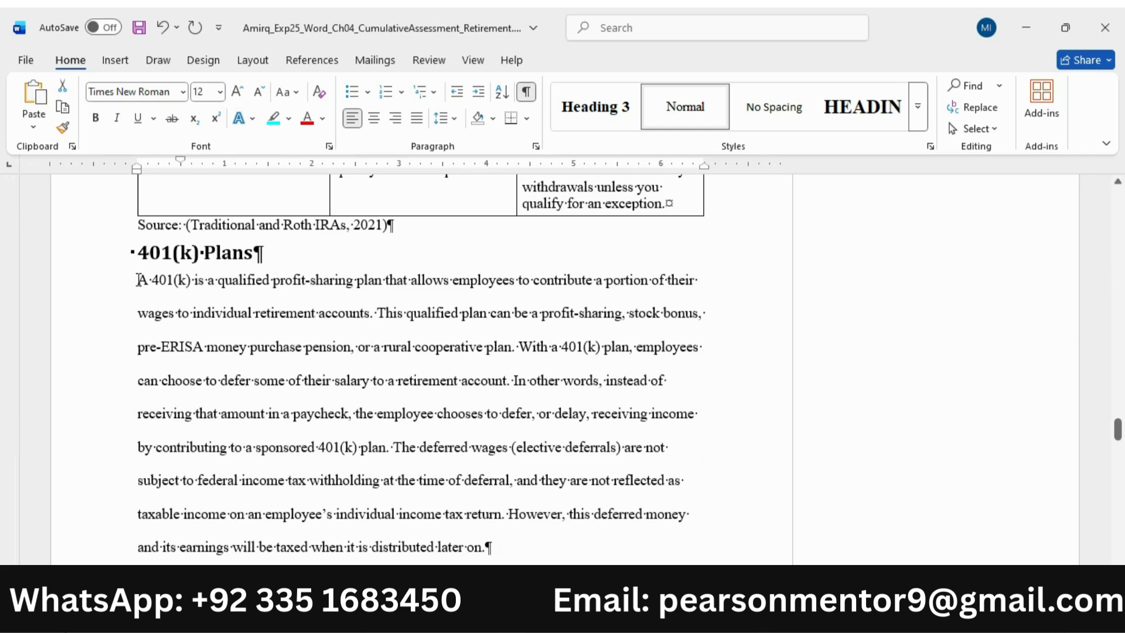
{"action": "left_click_drag", "start_coordinate": [139, 280], "coordinate": [385, 327]}
{"action": "left_click_drag", "start_coordinate": [386, 381], "coordinate": [192, 443]}
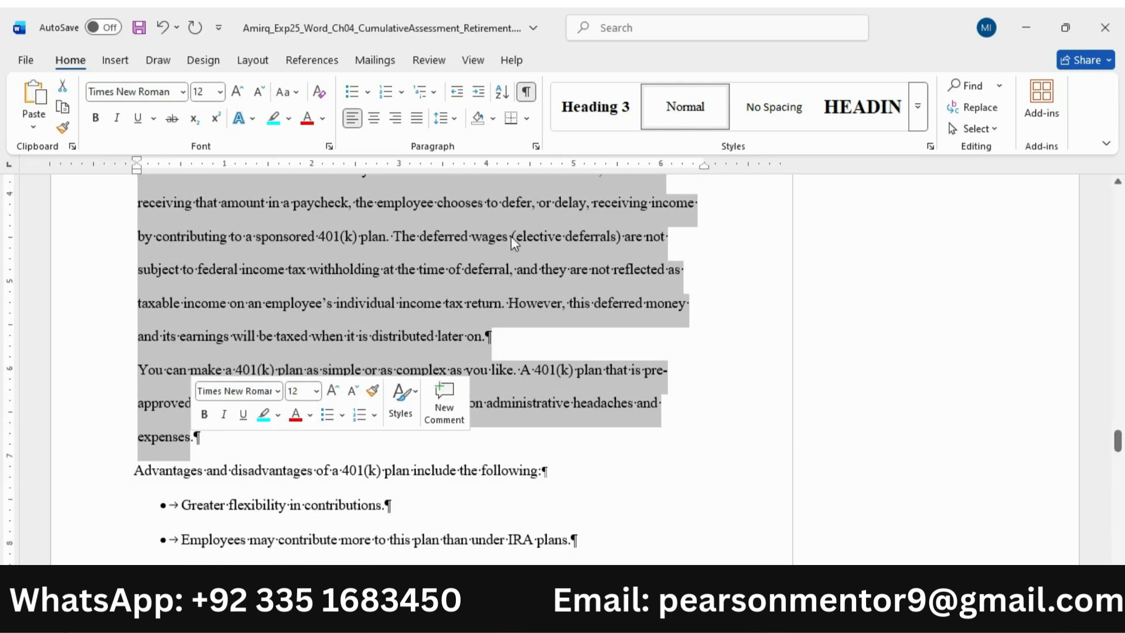
{"action": "left_click", "coordinate": [532, 145]}
{"action": "left_click", "coordinate": [654, 246]}
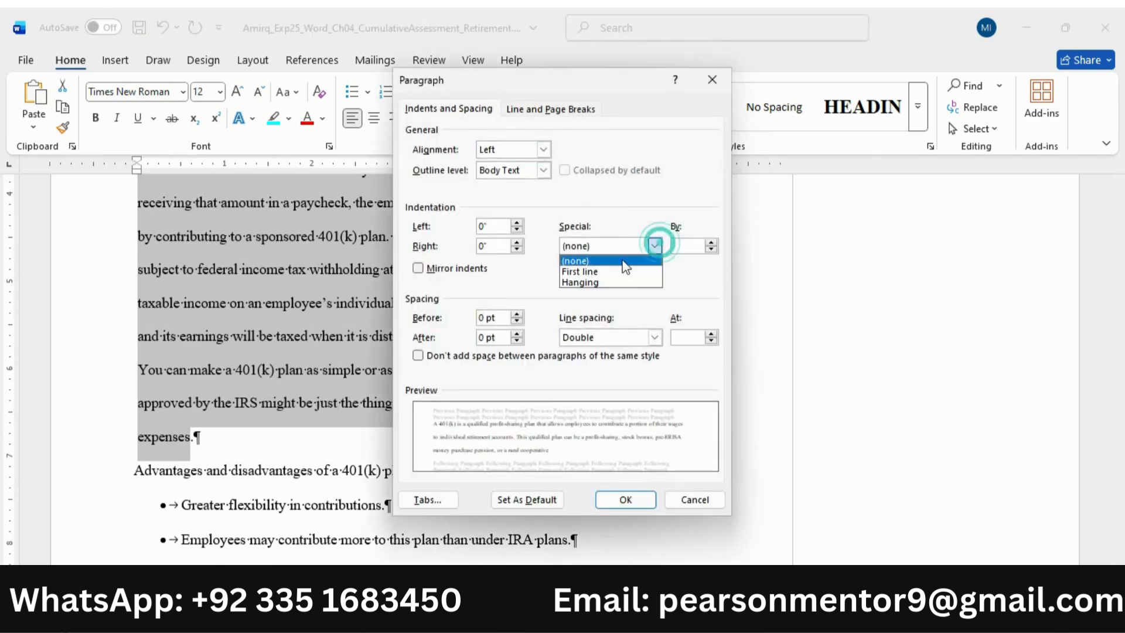
{"action": "left_click", "coordinate": [626, 271]}
{"action": "left_click", "coordinate": [625, 500]}
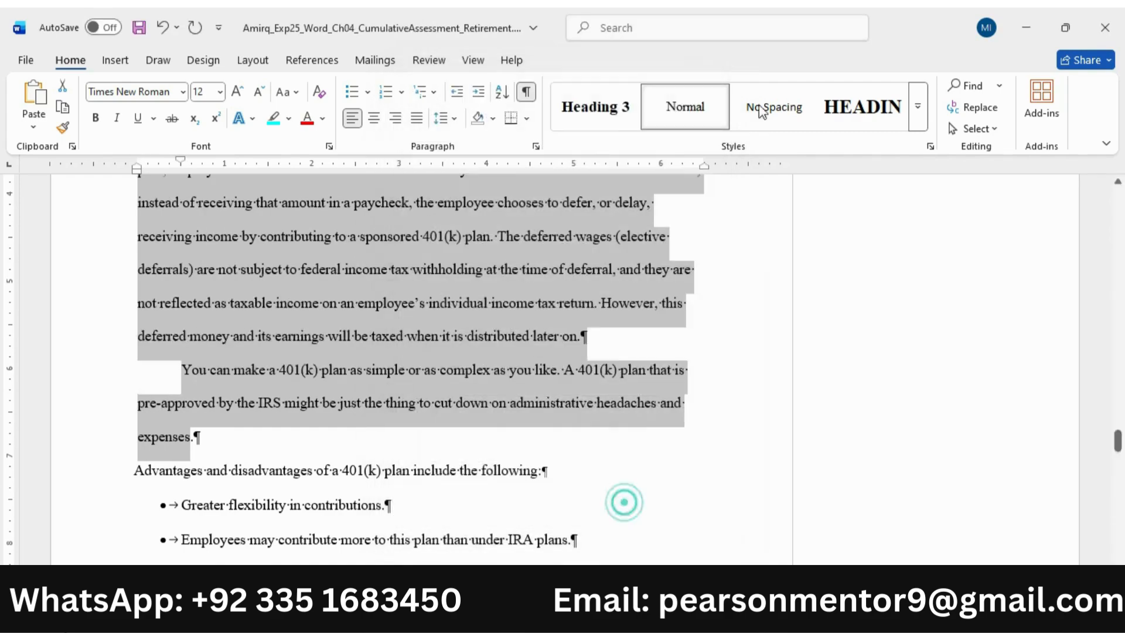
Step: Apply a 0.5" first-line indent to the first paragraph under the 403(b) Plans heading
{"action": "scroll", "coordinate": [201, 323], "scroll_direction": "down", "scroll_amount": 5}
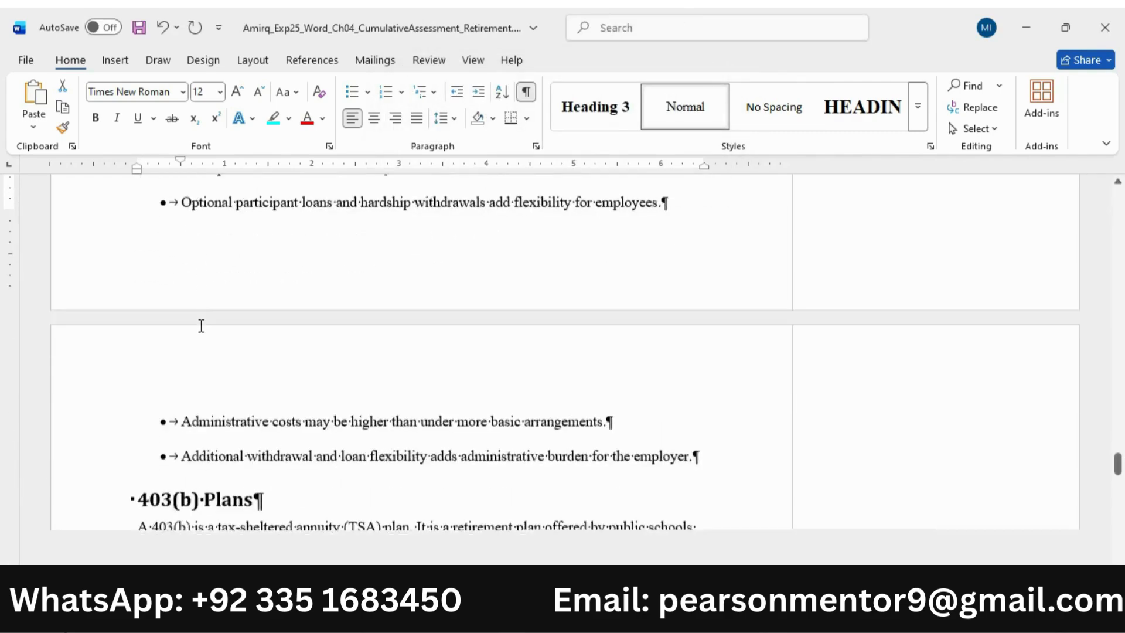
{"action": "scroll", "coordinate": [201, 325], "scroll_direction": "down", "scroll_amount": 4}
{"action": "left_click_drag", "start_coordinate": [140, 219], "coordinate": [469, 496]}
{"action": "left_click_drag", "start_coordinate": [572, 465], "coordinate": [575, 463]}
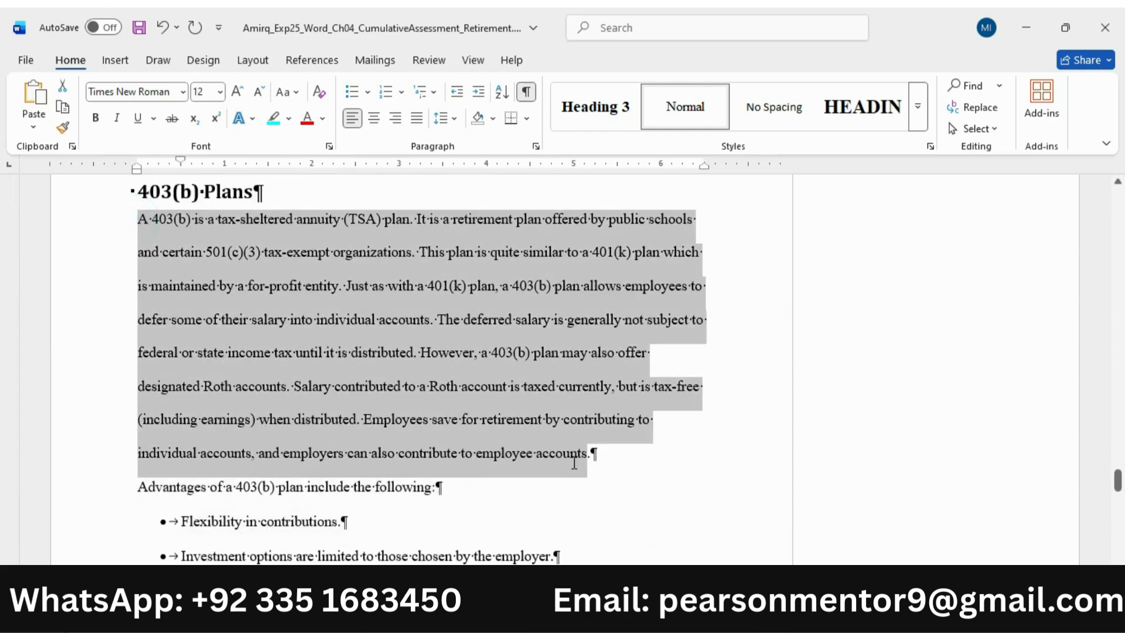
{"action": "left_click", "coordinate": [536, 146]}
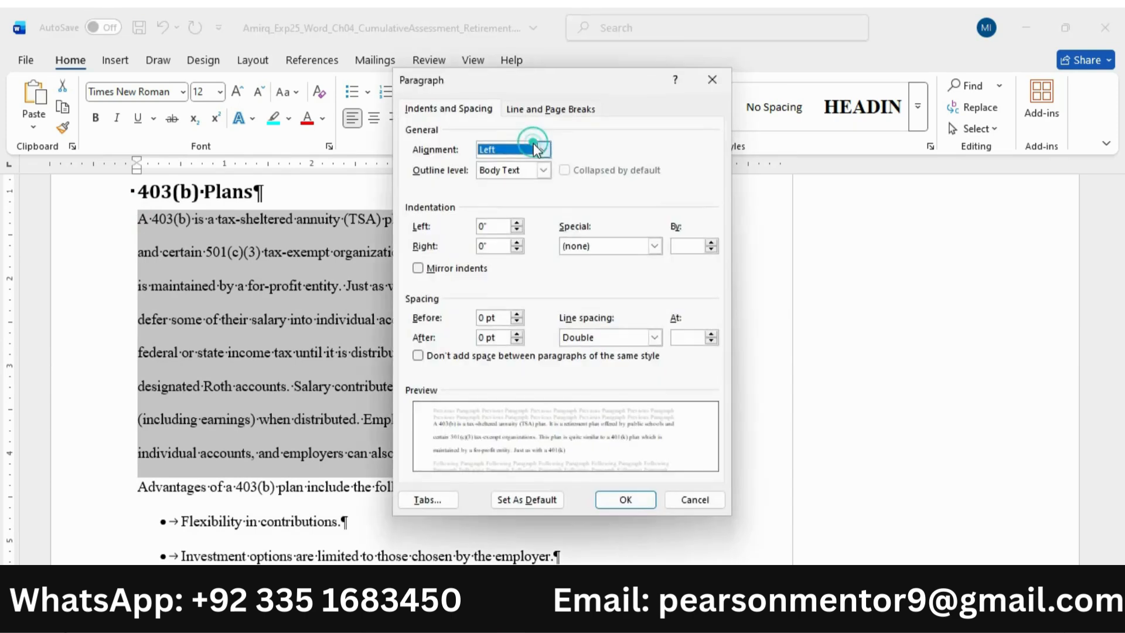
{"action": "left_click", "coordinate": [655, 246]}
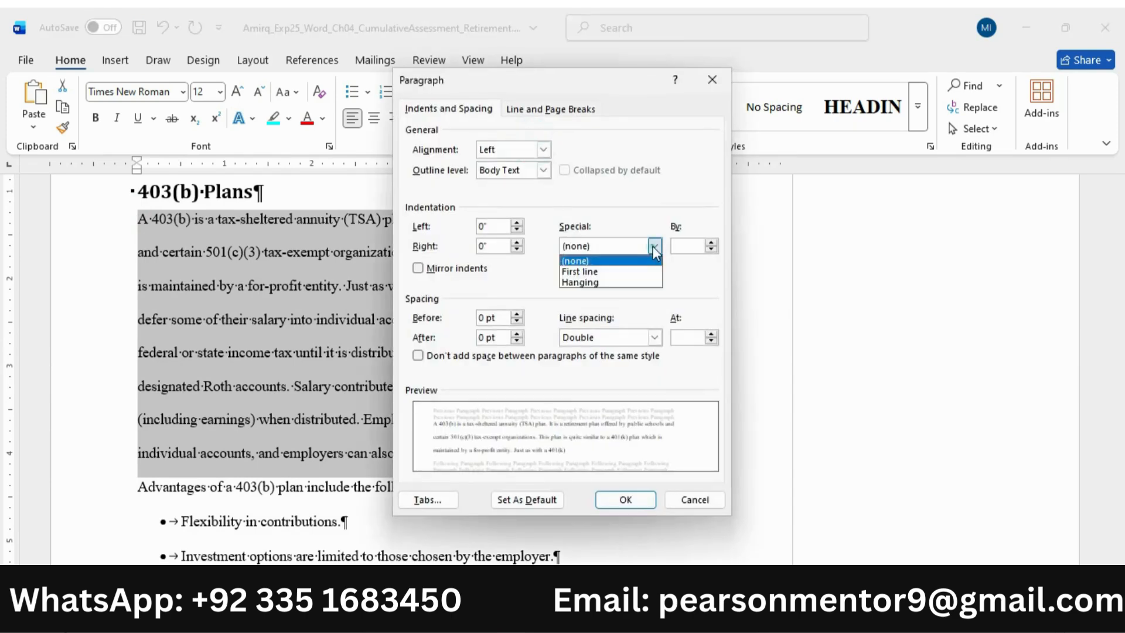
{"action": "left_click", "coordinate": [612, 266]}
{"action": "left_click", "coordinate": [625, 499]}
Step: Apply a 0.5" first-line indent to the paragraph under the Conclusion heading
{"action": "scroll", "coordinate": [261, 309], "scroll_direction": "down", "scroll_amount": 5}
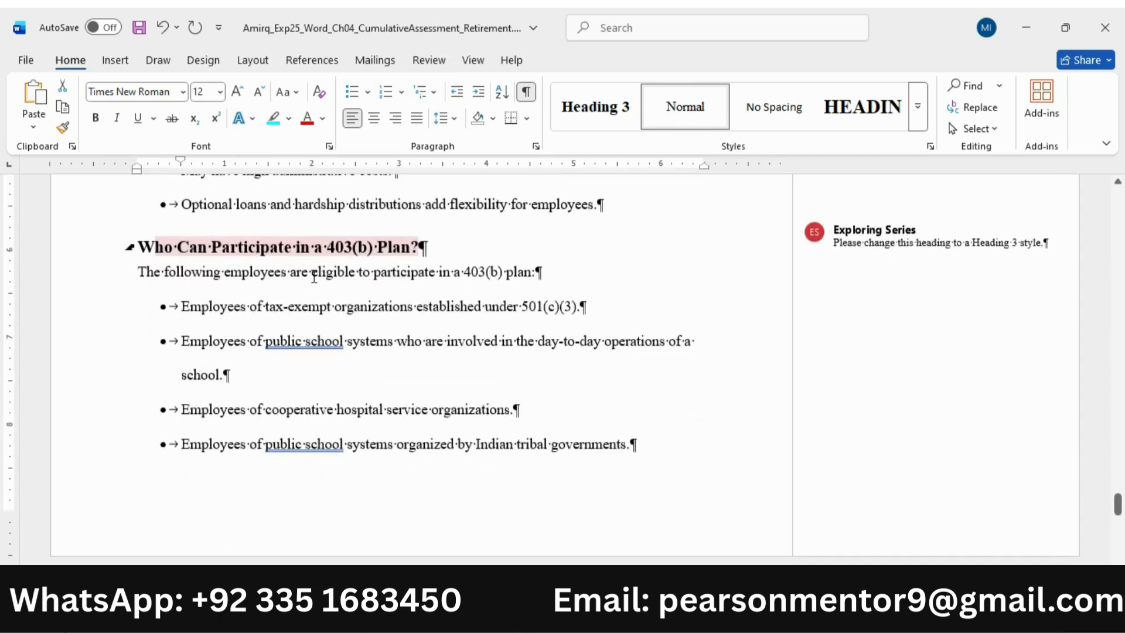
{"action": "scroll", "coordinate": [314, 274], "scroll_direction": "up", "scroll_amount": 3}
{"action": "scroll", "coordinate": [314, 273], "scroll_direction": "down", "scroll_amount": 8}
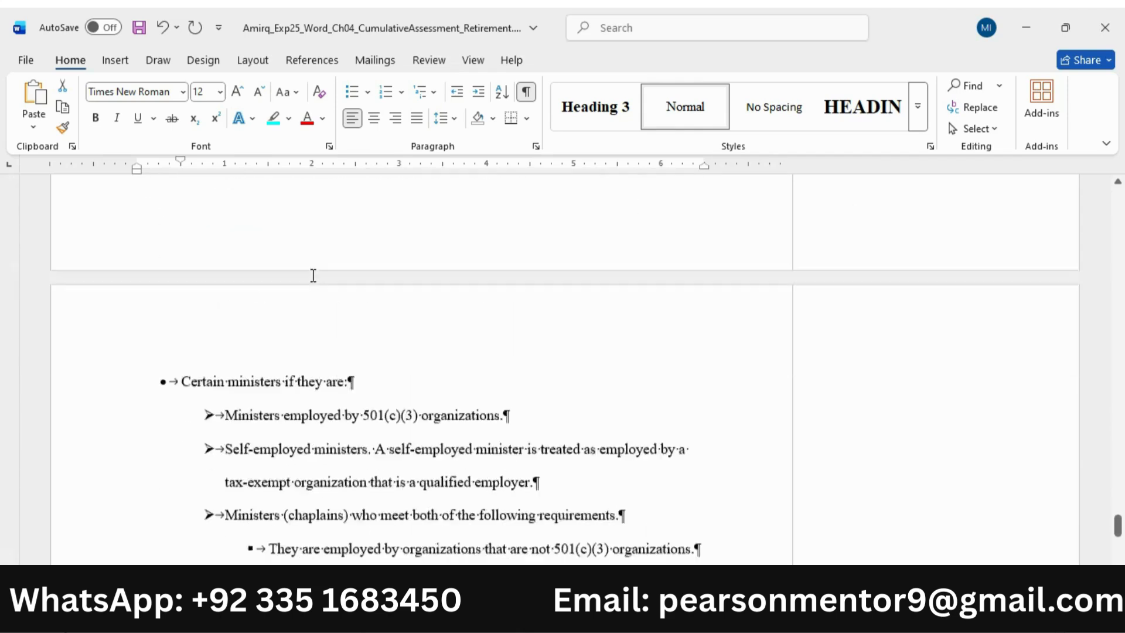
{"action": "scroll", "coordinate": [313, 275], "scroll_direction": "down", "scroll_amount": 6}
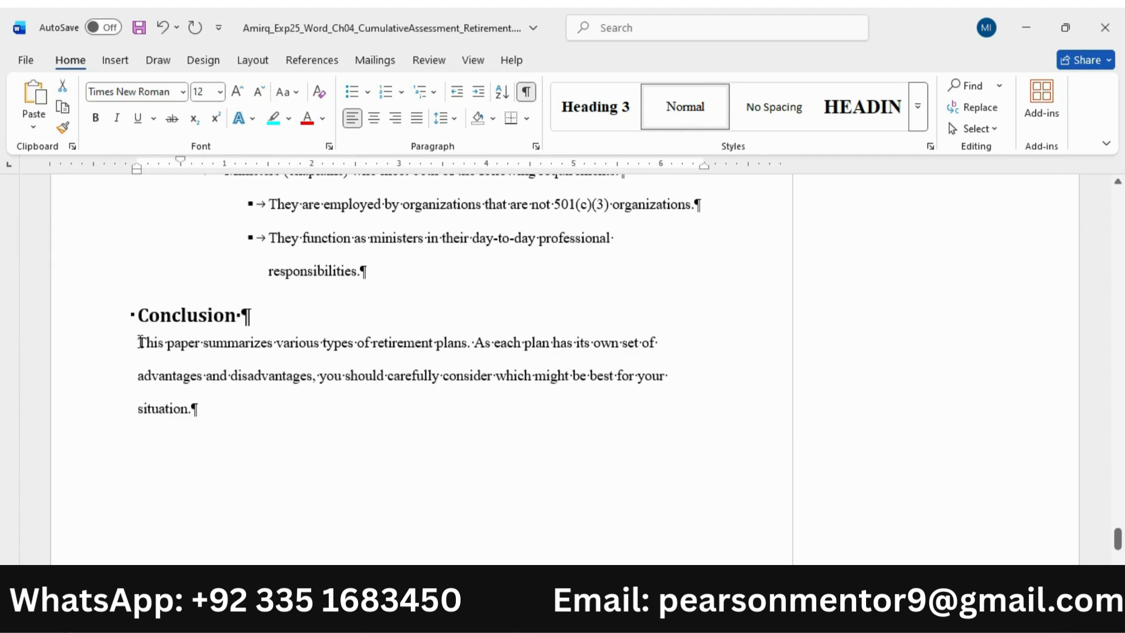
{"action": "triple_click", "coordinate": [140, 342]}
{"action": "left_click", "coordinate": [536, 146]}
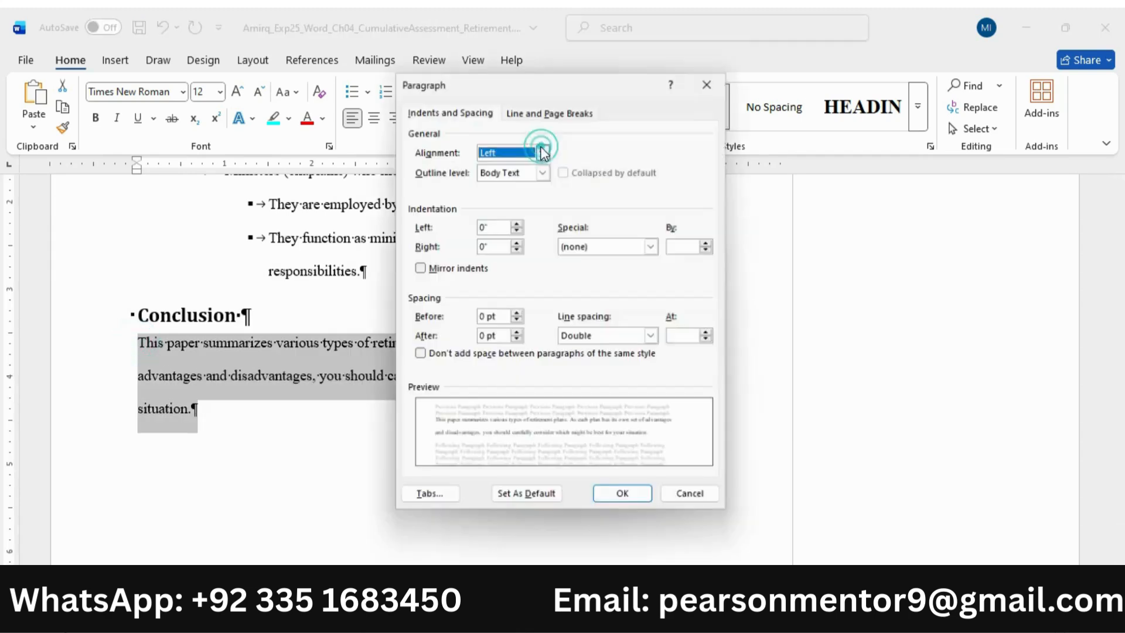
{"action": "left_click", "coordinate": [651, 246]}
{"action": "left_click", "coordinate": [586, 267]}
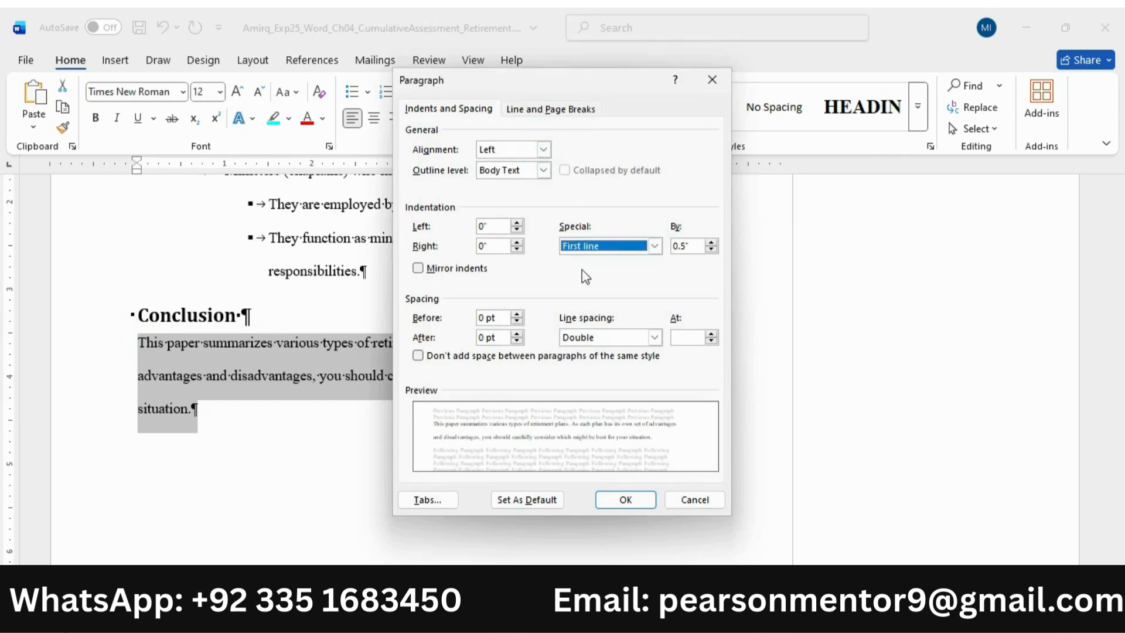
{"action": "left_click", "coordinate": [624, 498]}
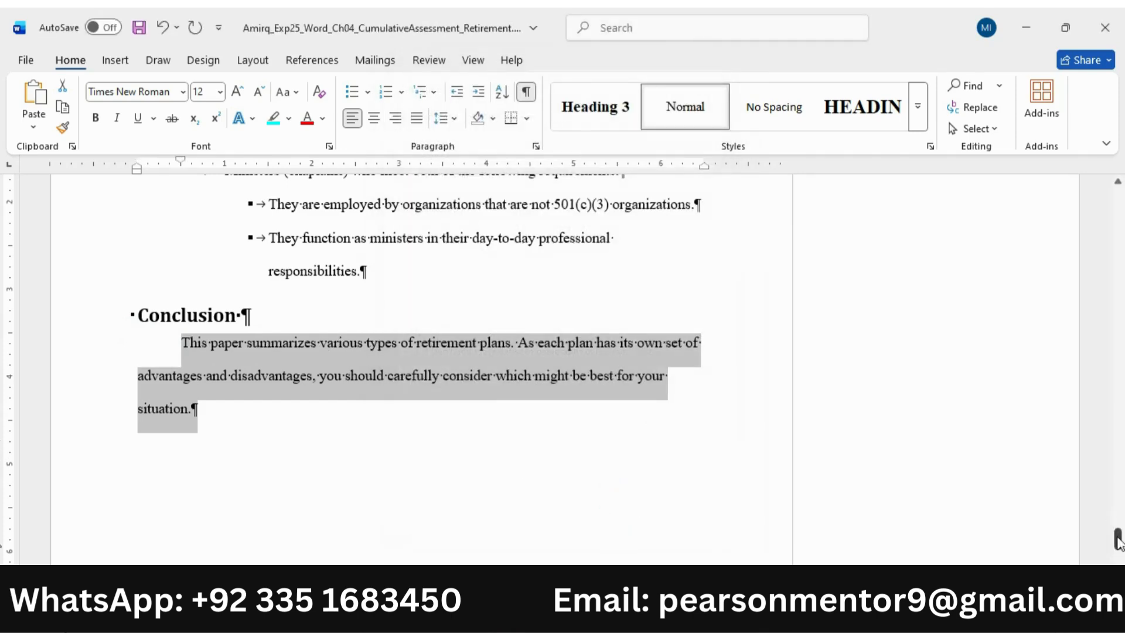
Step: Switch to the instructions document, reduce the item 6 text to 9 pt and remove its highlighting
{"action": "left_click_drag", "start_coordinate": [1116, 543], "coordinate": [1117, 199]}
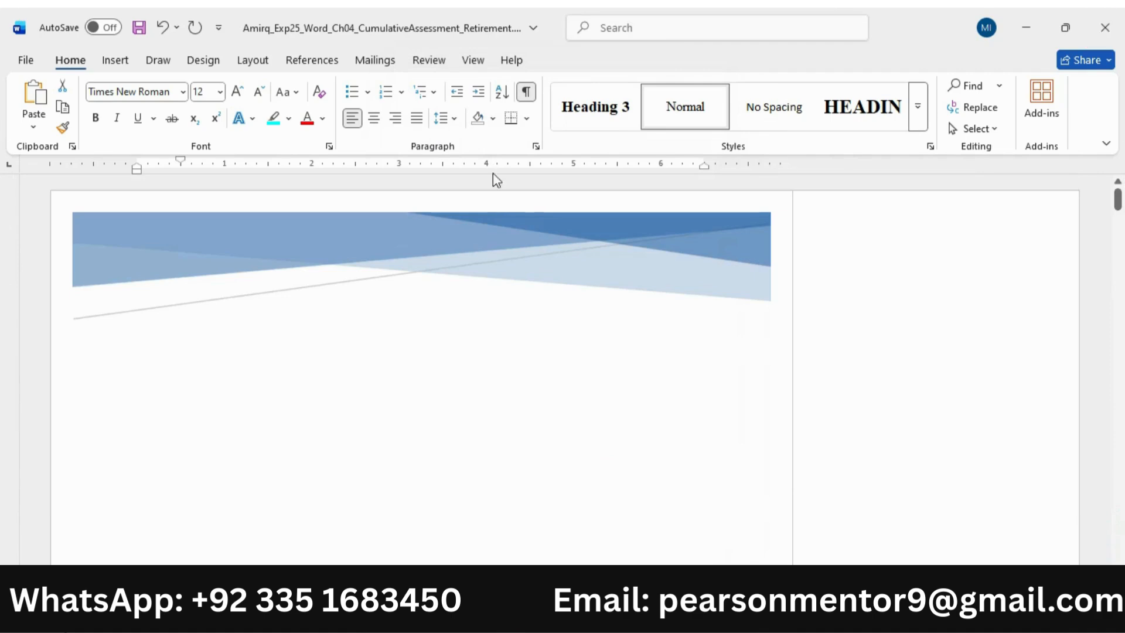
{"action": "mouse_move", "coordinate": [773, 616]}
{"action": "left_click", "coordinate": [734, 531]}
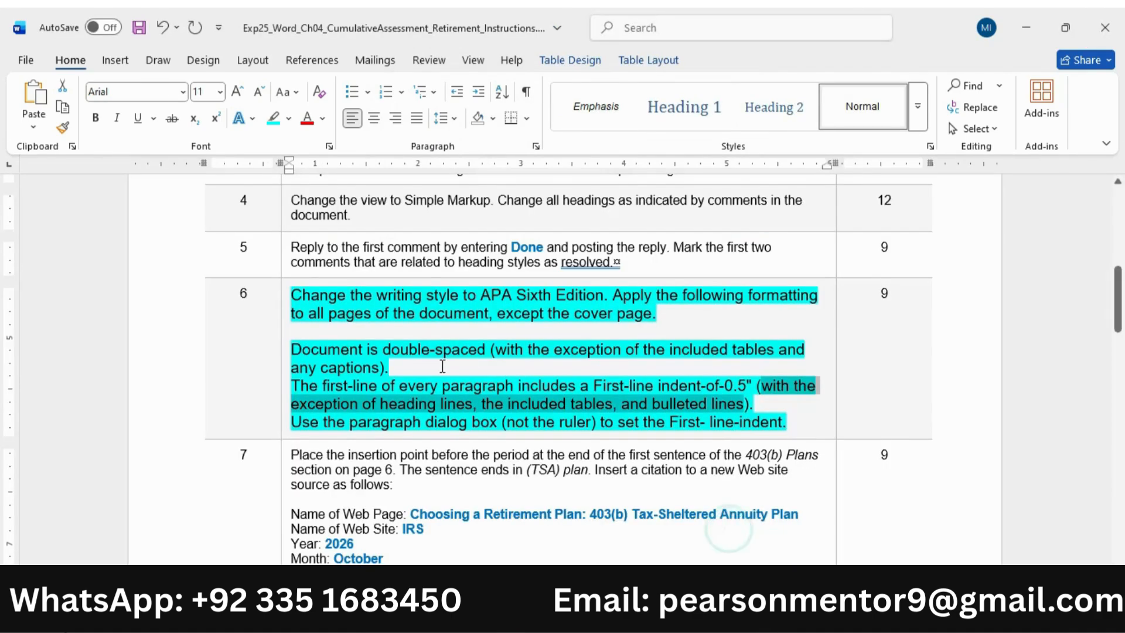
{"action": "left_click", "coordinate": [282, 338]}
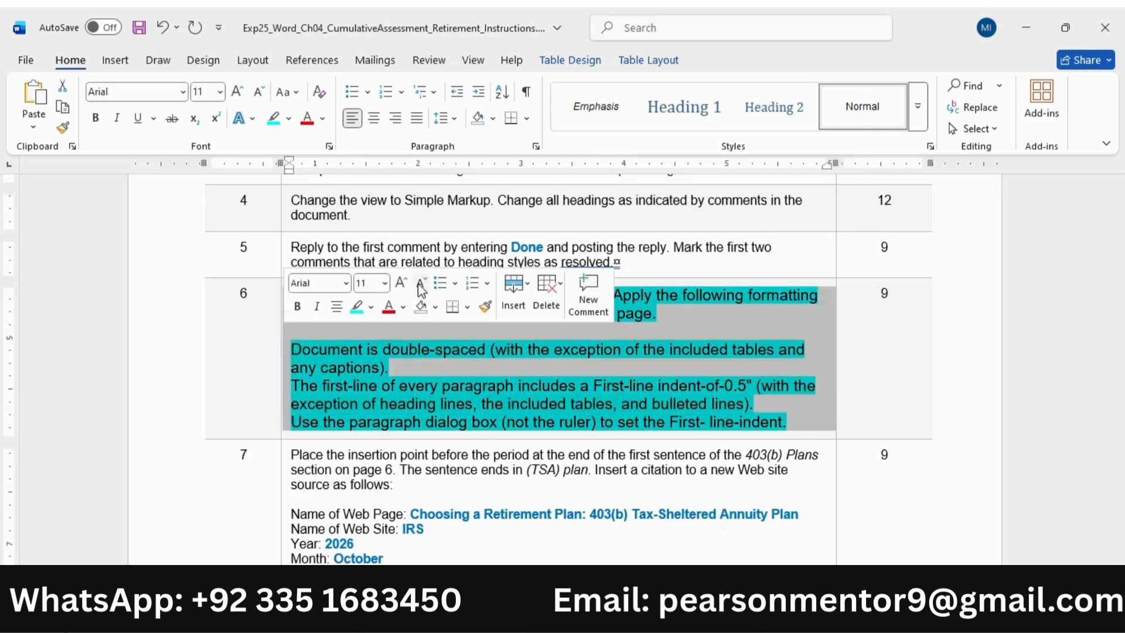
{"action": "left_click", "coordinate": [422, 289]}
{"action": "left_click", "coordinate": [421, 286]}
{"action": "left_click", "coordinate": [357, 307]}
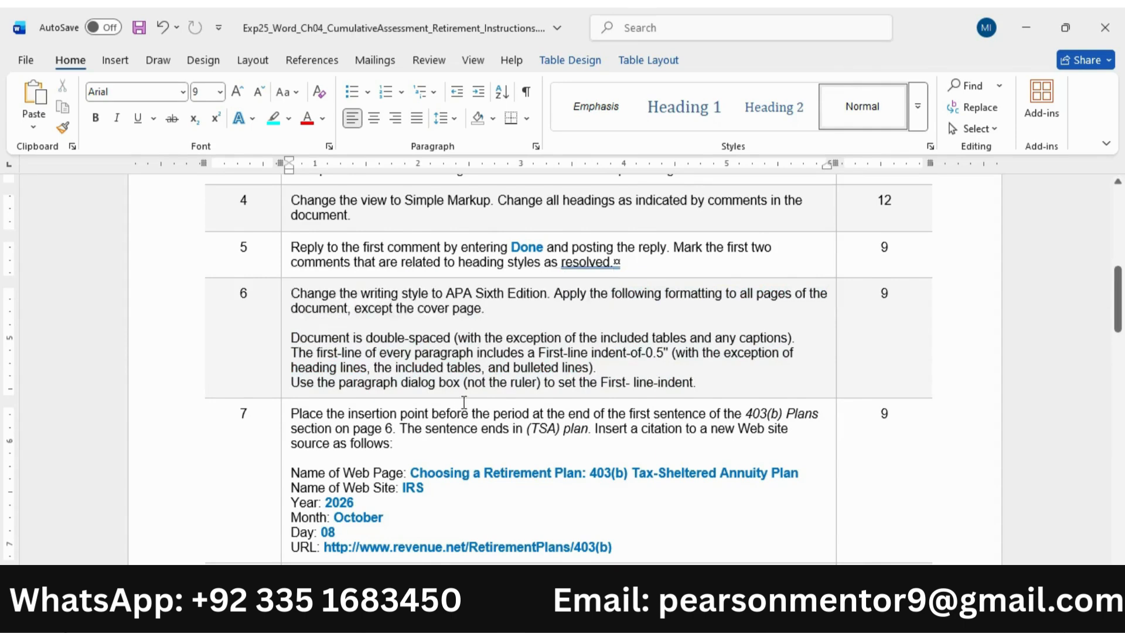
Step: Enlarge the item 7 text in the instructions table to 11 pt and highlight it in turquoise
{"action": "scroll", "coordinate": [5, 367], "scroll_direction": "down", "scroll_amount": 1}
{"action": "left_click_drag", "start_coordinate": [1120, 334], "coordinate": [1120, 341]}
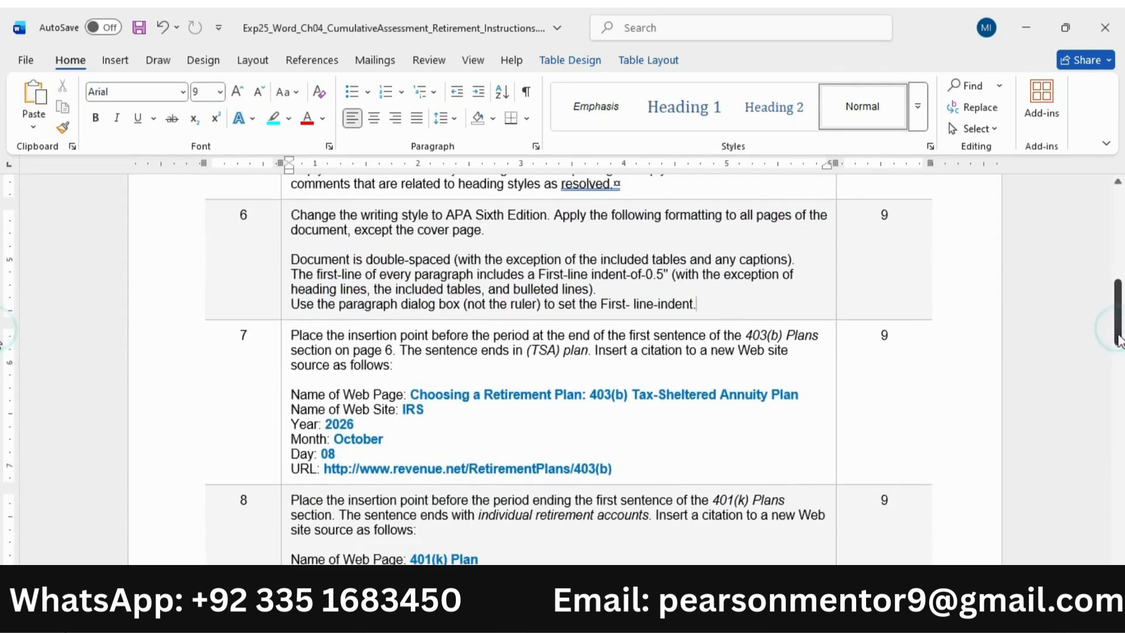
{"action": "left_click", "coordinate": [287, 381]}
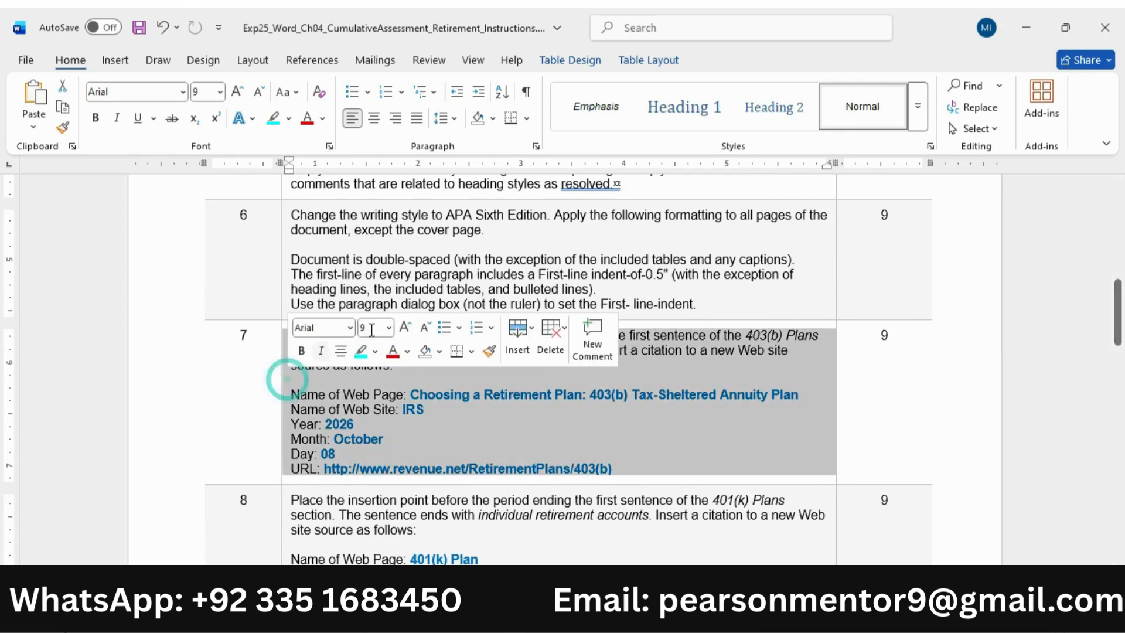
{"action": "left_click", "coordinate": [406, 330]}
{"action": "left_click", "coordinate": [406, 330]}
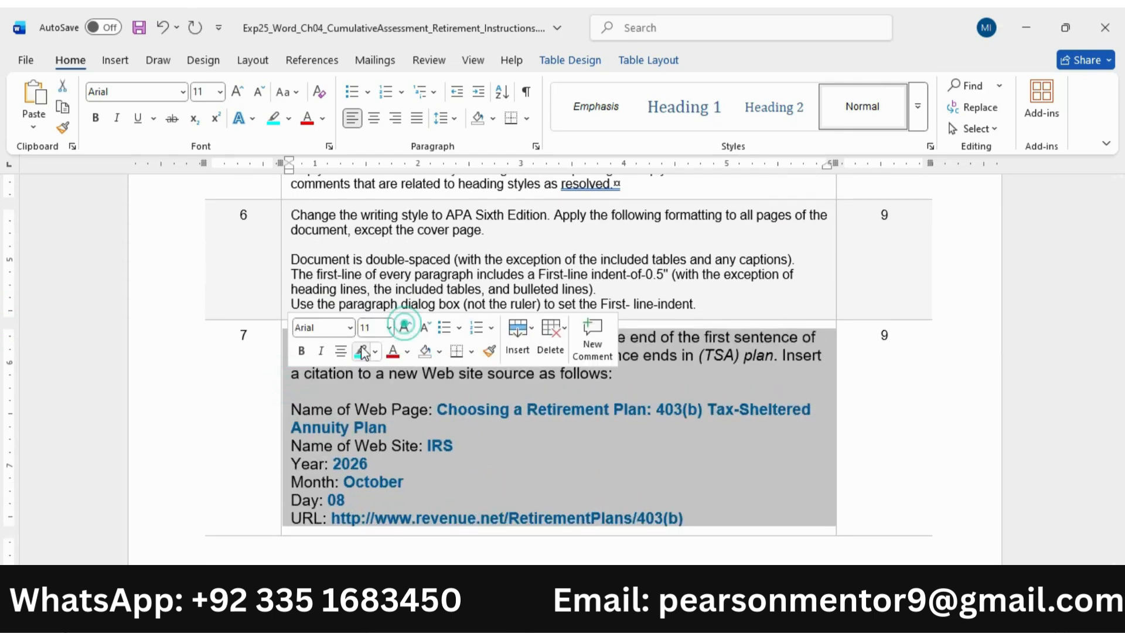
{"action": "left_click", "coordinate": [359, 350]}
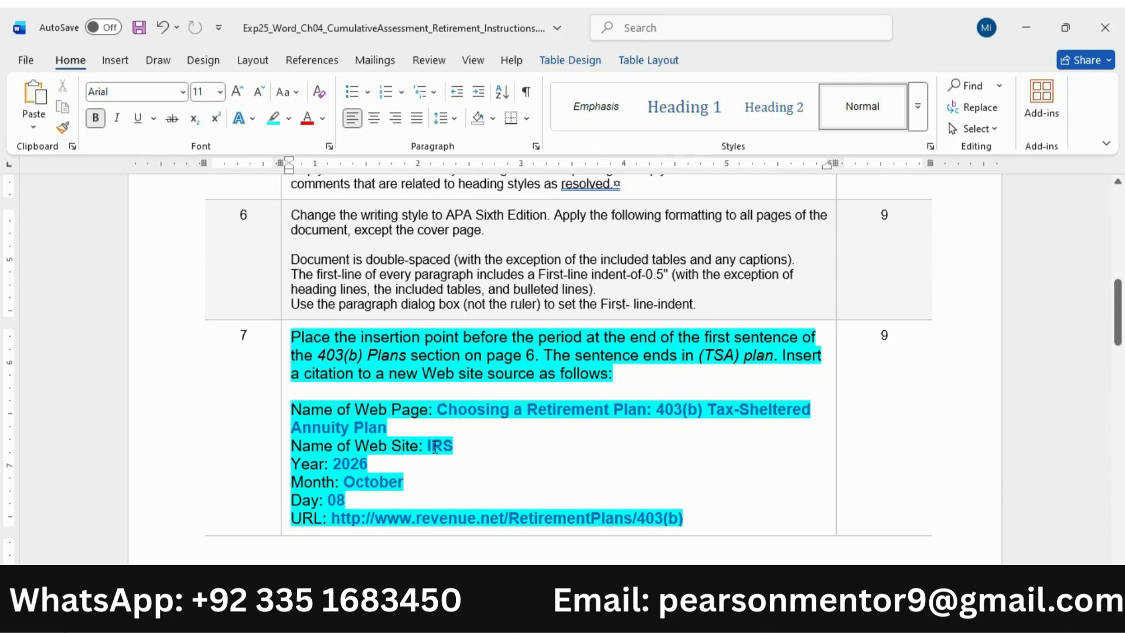
Step: In the retirement document, place the insertion point before the period after "(TSA) plan" in the first sentence of the 403(b) Plans section
{"action": "left_click_drag", "start_coordinate": [304, 340], "coordinate": [773, 334]}
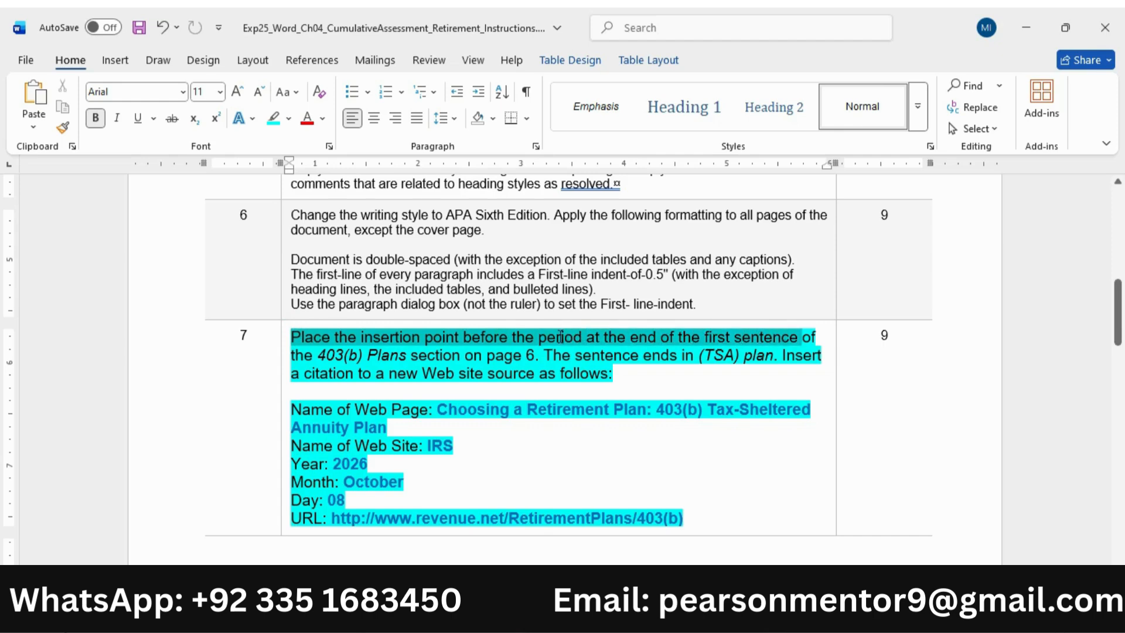
{"action": "left_click_drag", "start_coordinate": [561, 337], "coordinate": [538, 356]}
{"action": "mouse_move", "coordinate": [770, 620]}
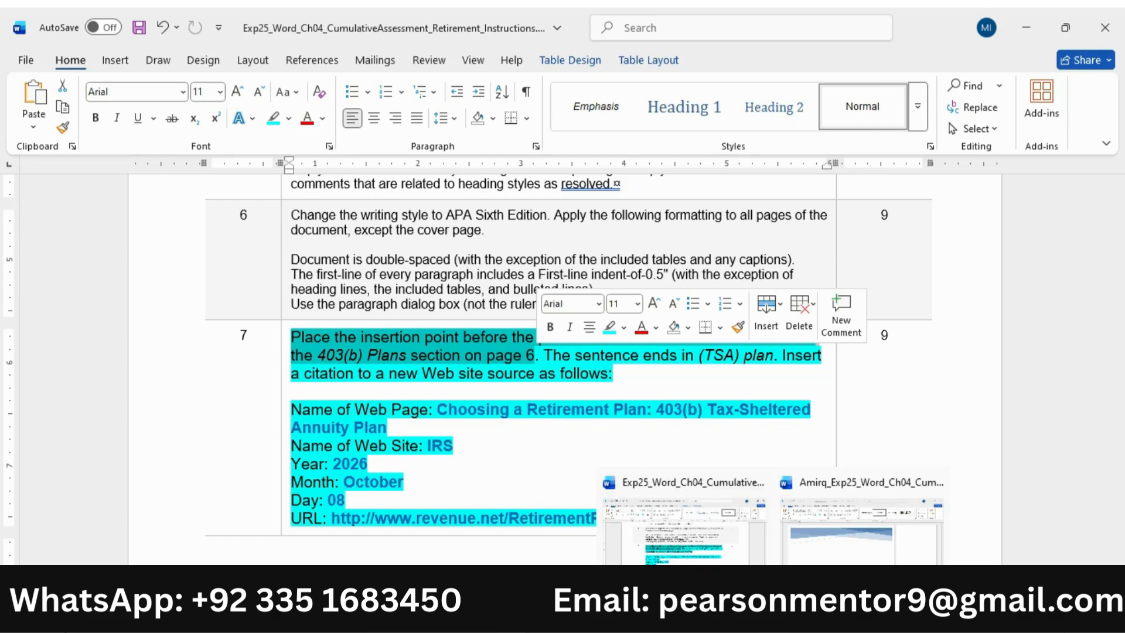
{"action": "left_click", "coordinate": [904, 546]}
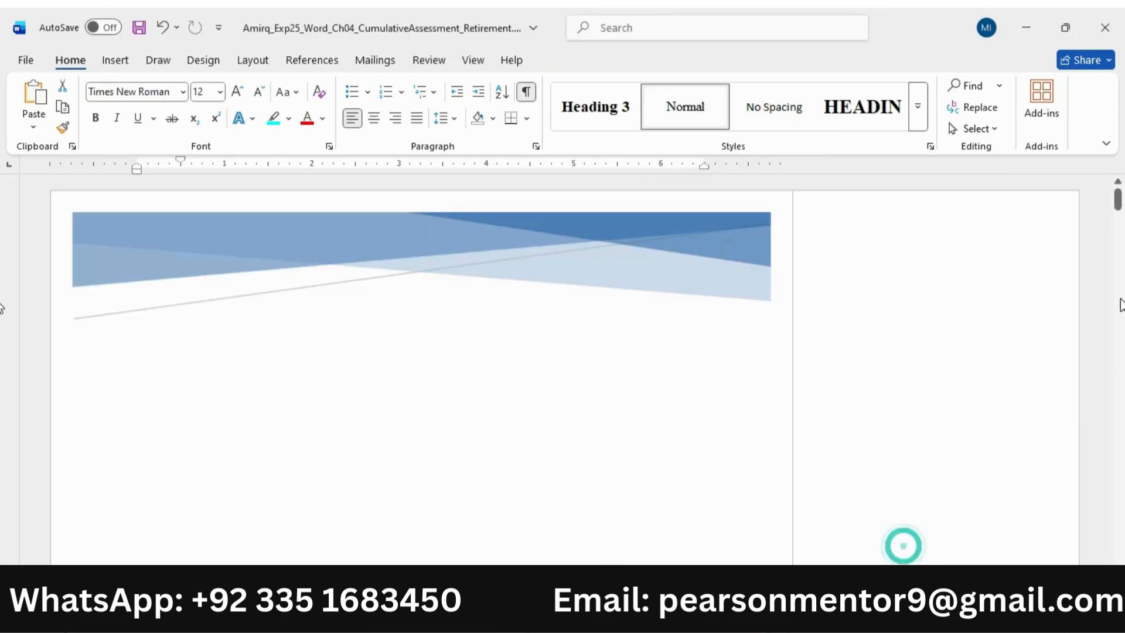
{"action": "left_click_drag", "start_coordinate": [1117, 202], "coordinate": [1121, 381]}
{"action": "left_click", "coordinate": [622, 399]}
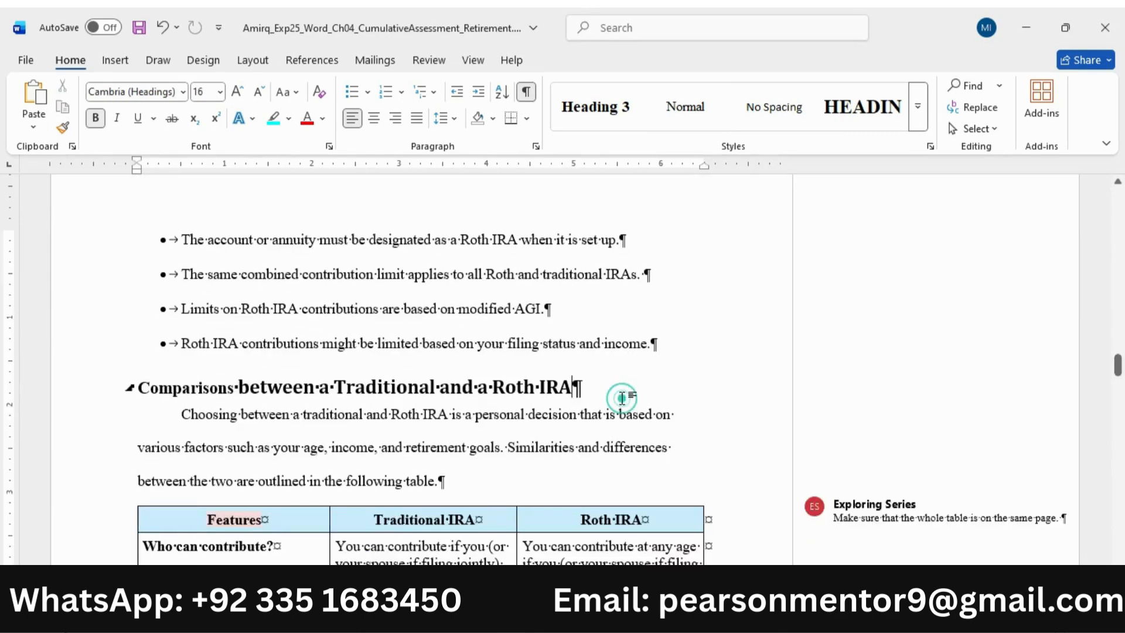
{"action": "left_click_drag", "start_coordinate": [1121, 372], "coordinate": [1120, 475]}
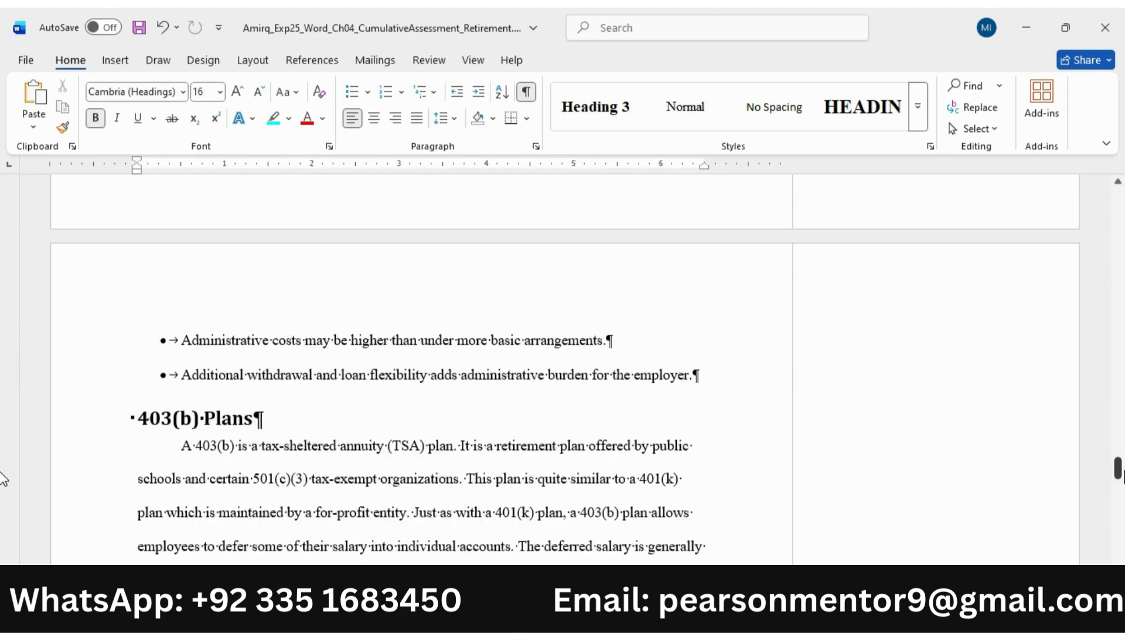
{"action": "scroll", "coordinate": [692, 419], "scroll_direction": "down", "scroll_amount": 3}
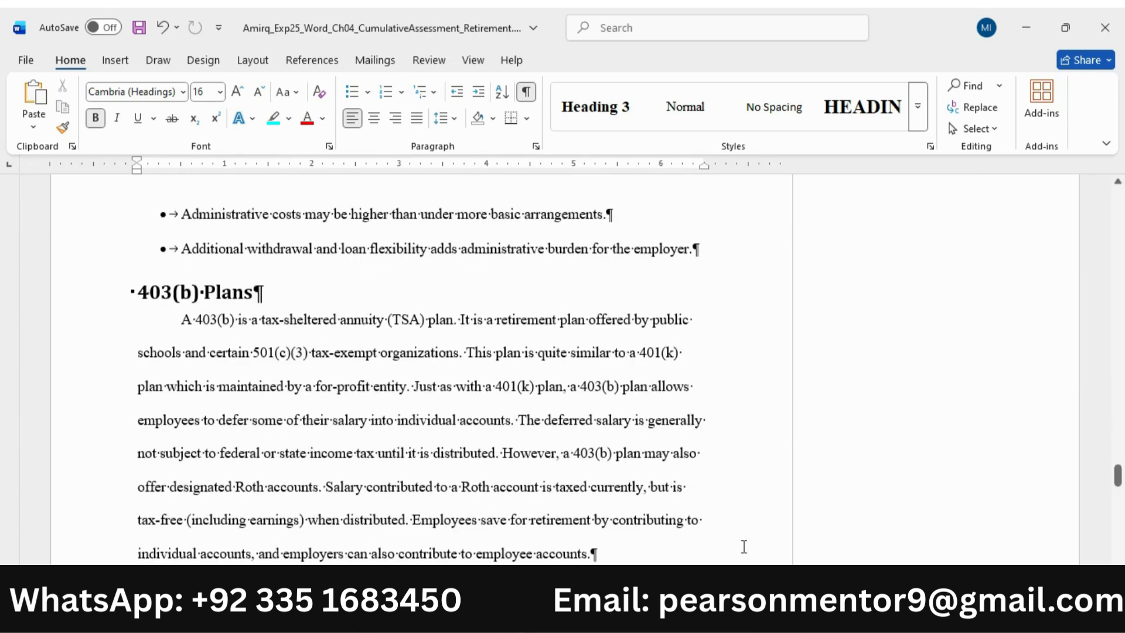
{"action": "left_click", "coordinate": [646, 545]}
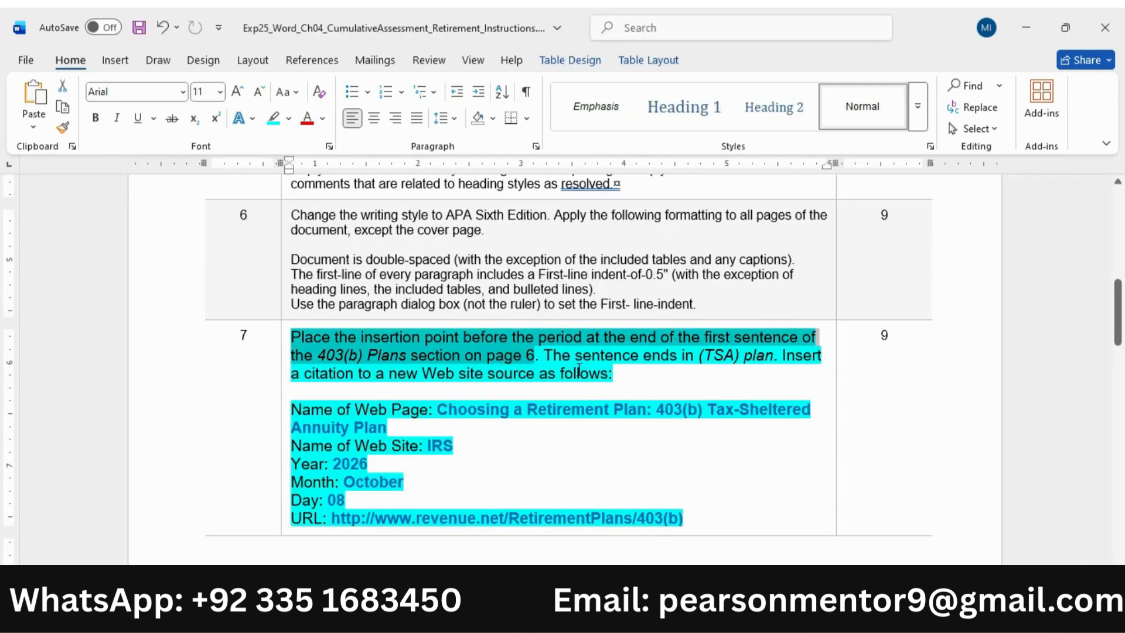
{"action": "left_click_drag", "start_coordinate": [545, 356], "coordinate": [679, 357]}
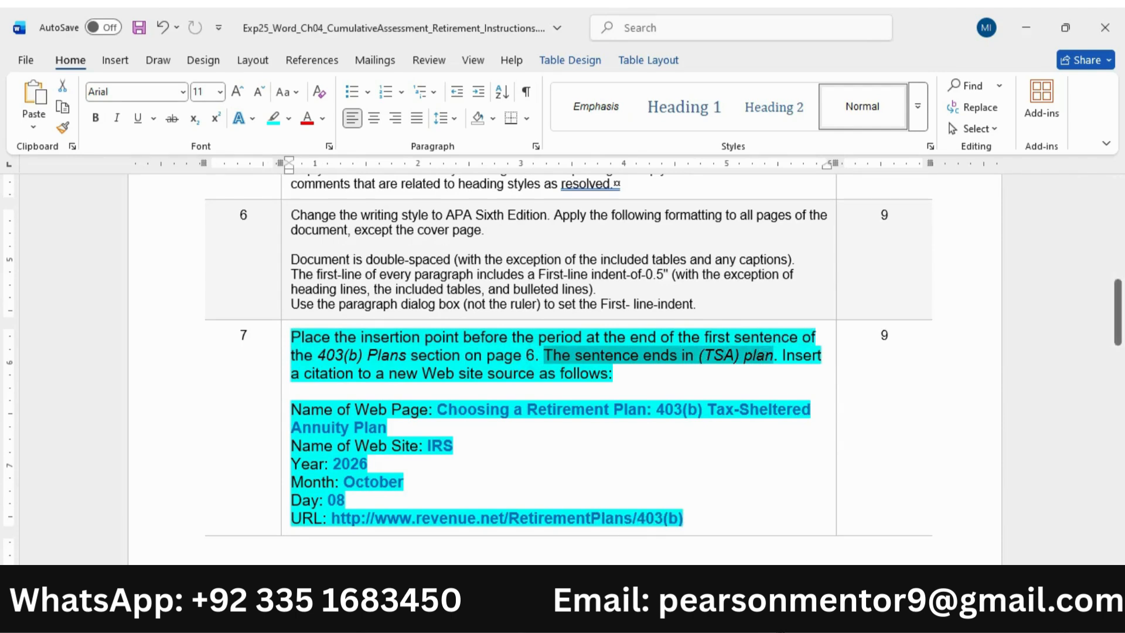
{"action": "left_click", "coordinate": [938, 510]}
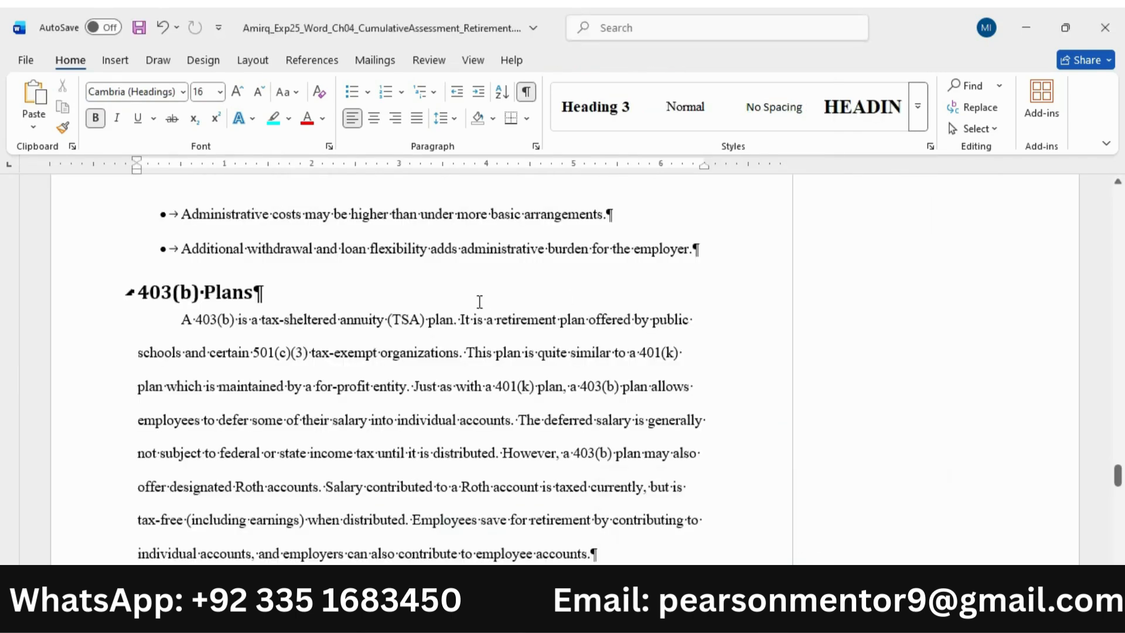
{"action": "left_click", "coordinate": [455, 322]}
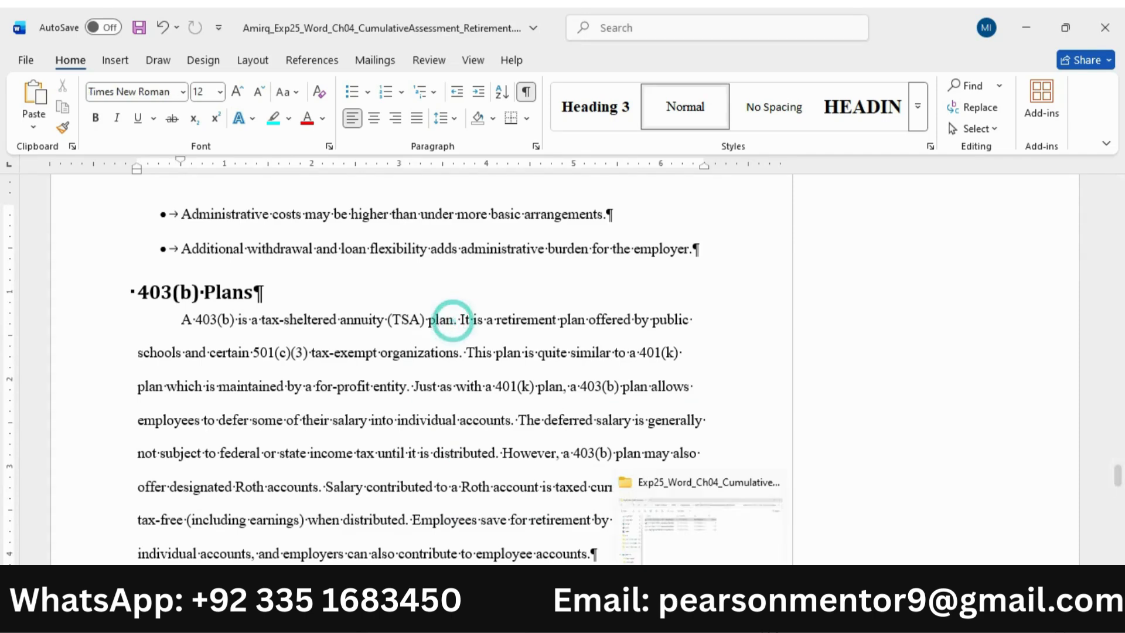
{"action": "left_click", "coordinate": [689, 547]}
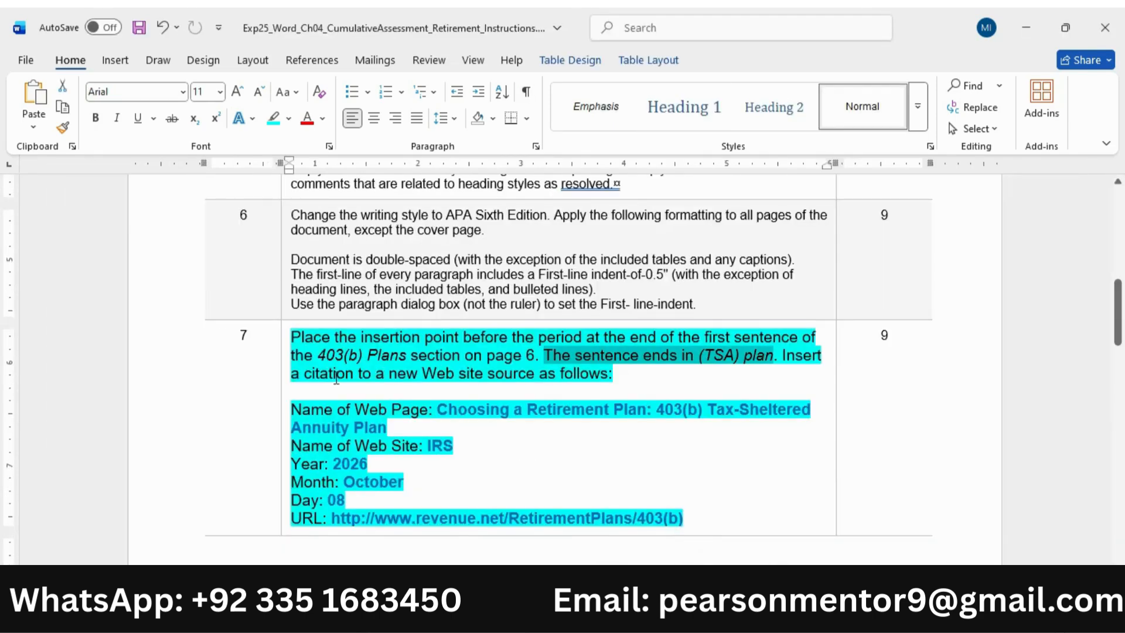
{"action": "left_click_drag", "start_coordinate": [784, 357], "coordinate": [602, 375]}
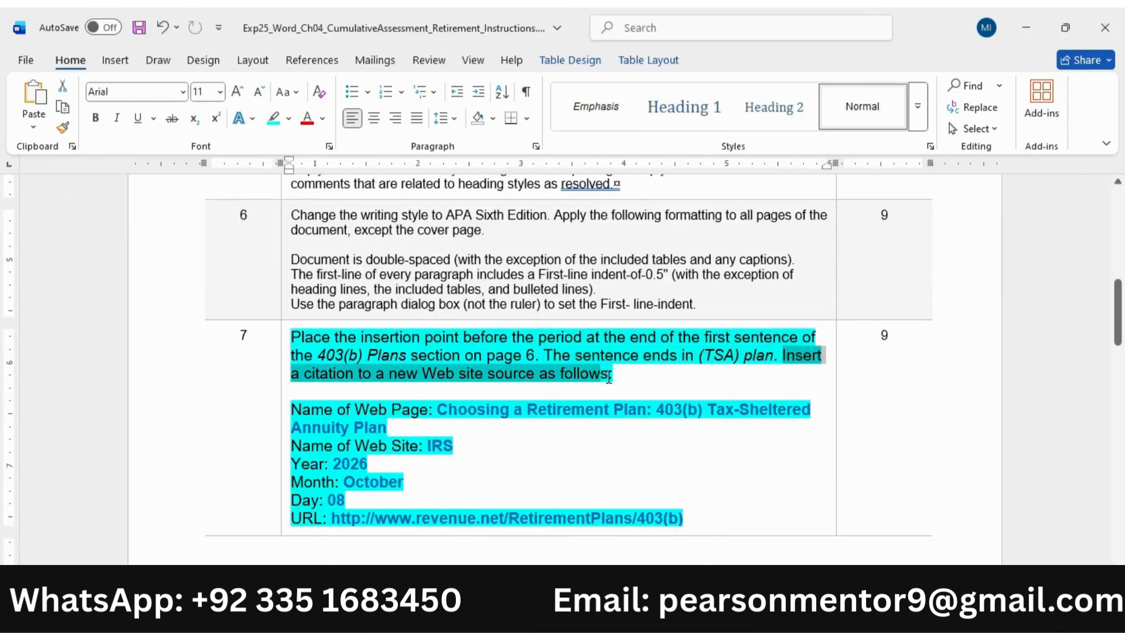
{"action": "left_click", "coordinate": [823, 554]}
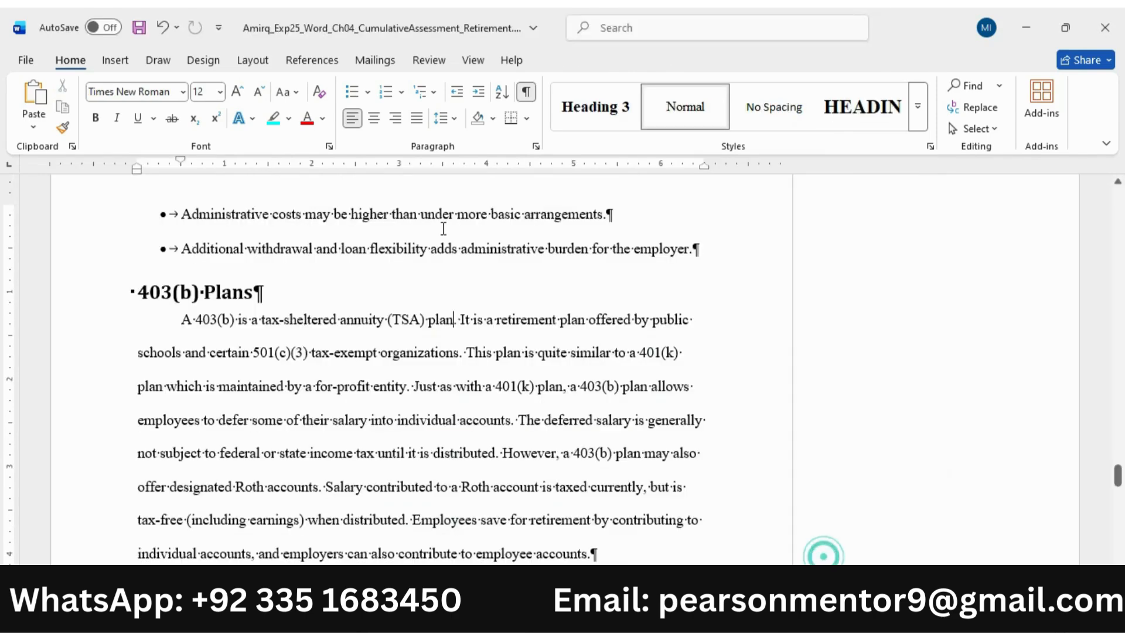
{"action": "left_click", "coordinate": [315, 59]}
{"action": "left_click", "coordinate": [370, 130]}
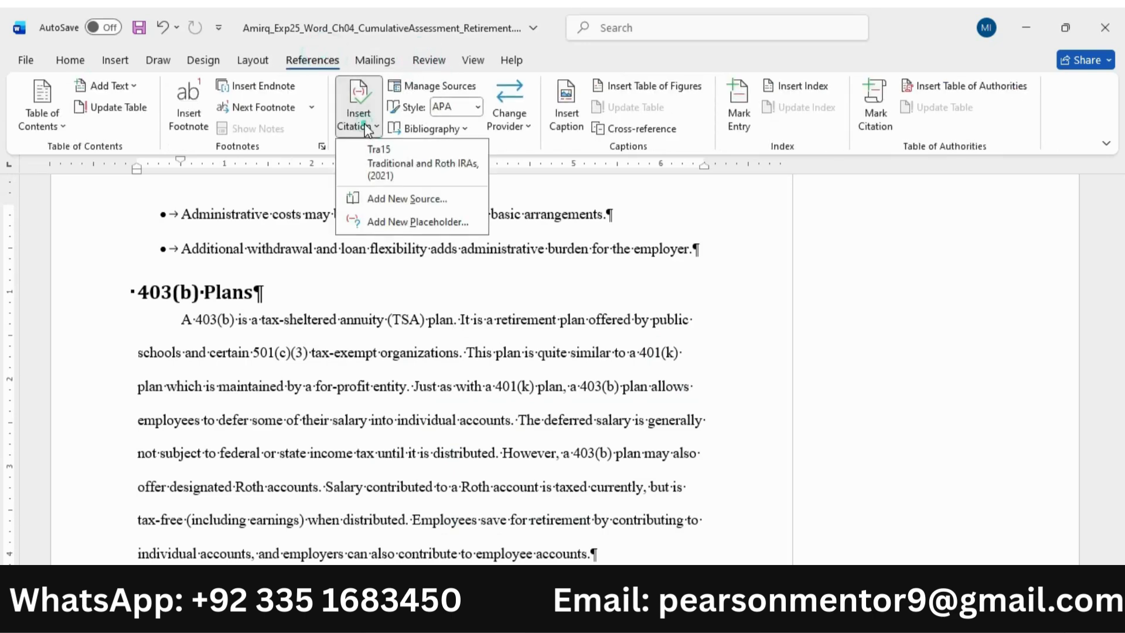
{"action": "left_click", "coordinate": [387, 200]}
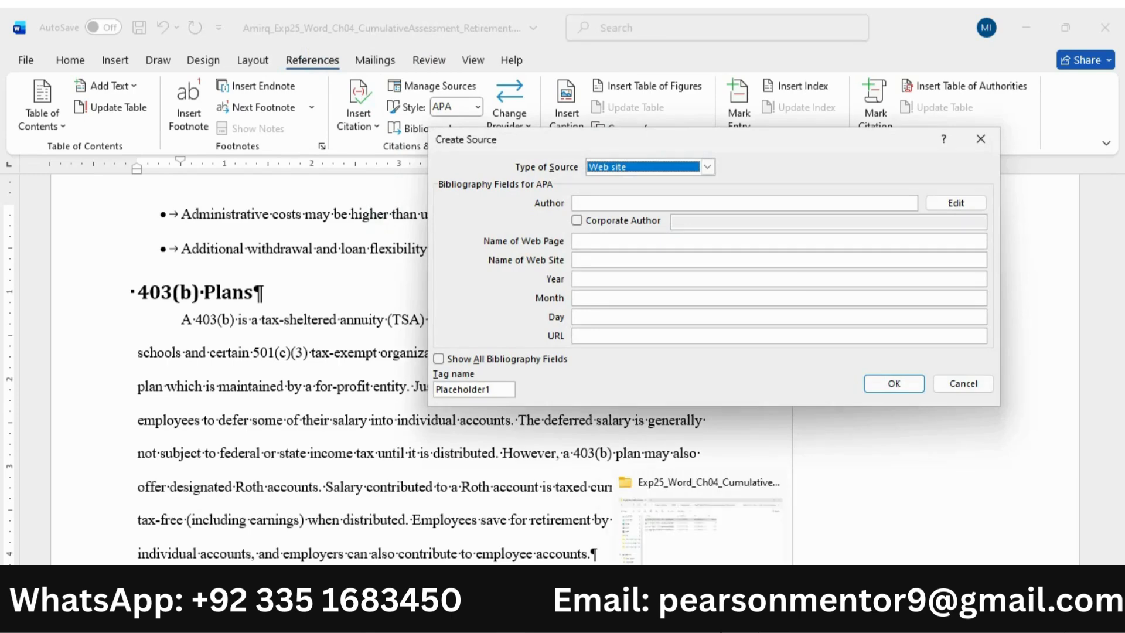
{"action": "left_click", "coordinate": [963, 384]}
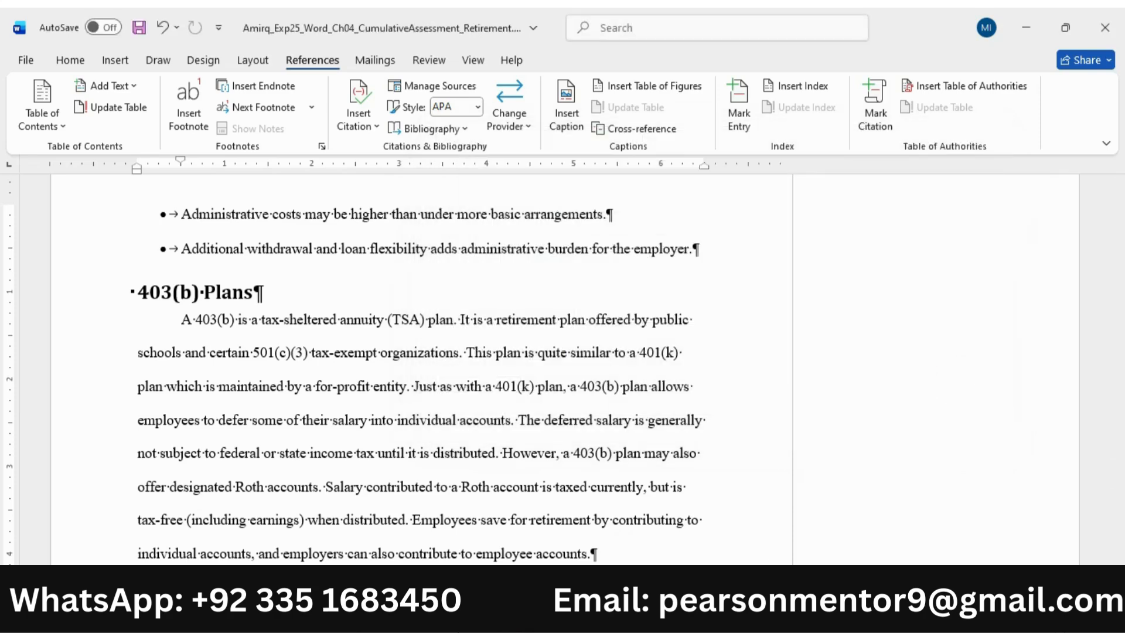
Step: Return to the instructions document and launch Notepad
{"action": "mouse_move", "coordinate": [772, 613]}
{"action": "left_click", "coordinate": [683, 545]}
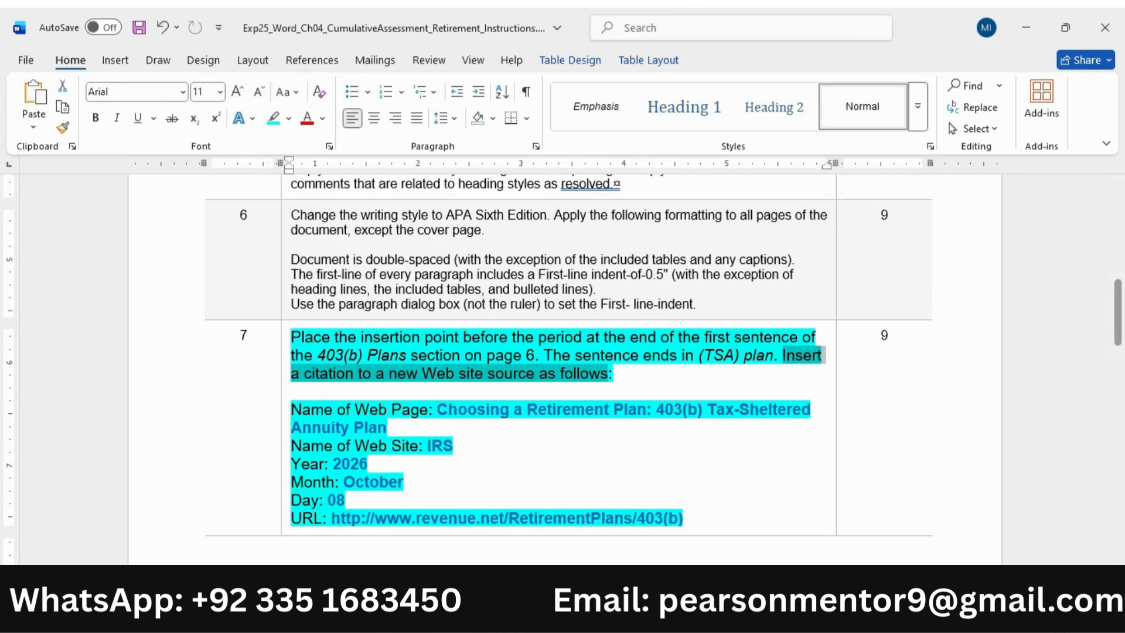
{"action": "left_click", "coordinate": [434, 613]}
{"action": "type", "text": "not"}
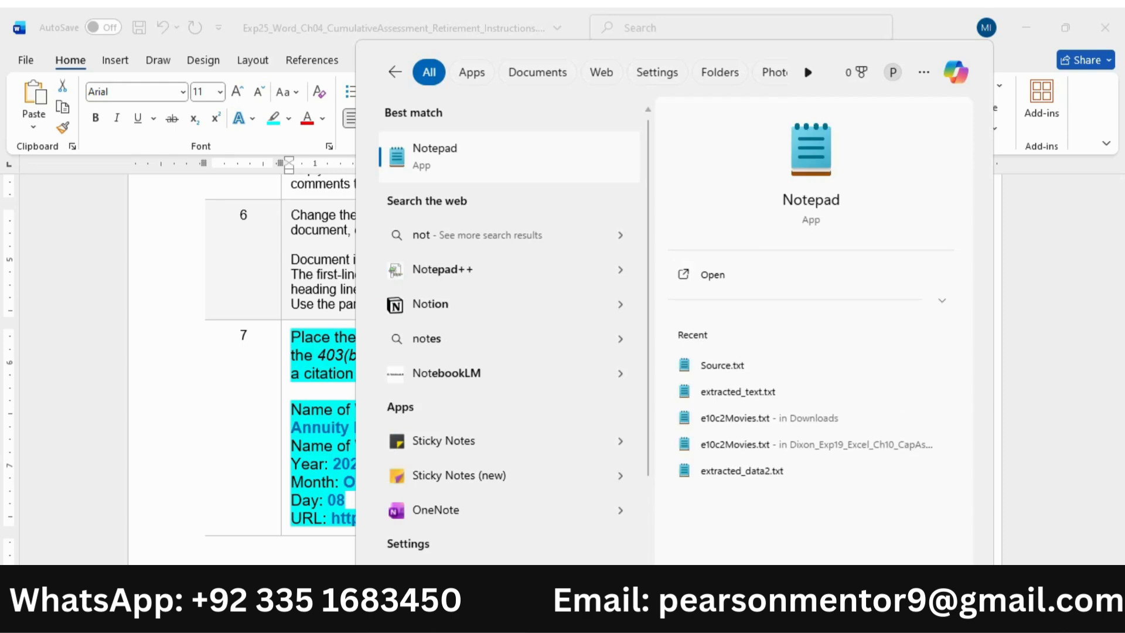
{"action": "key", "text": "Return"}
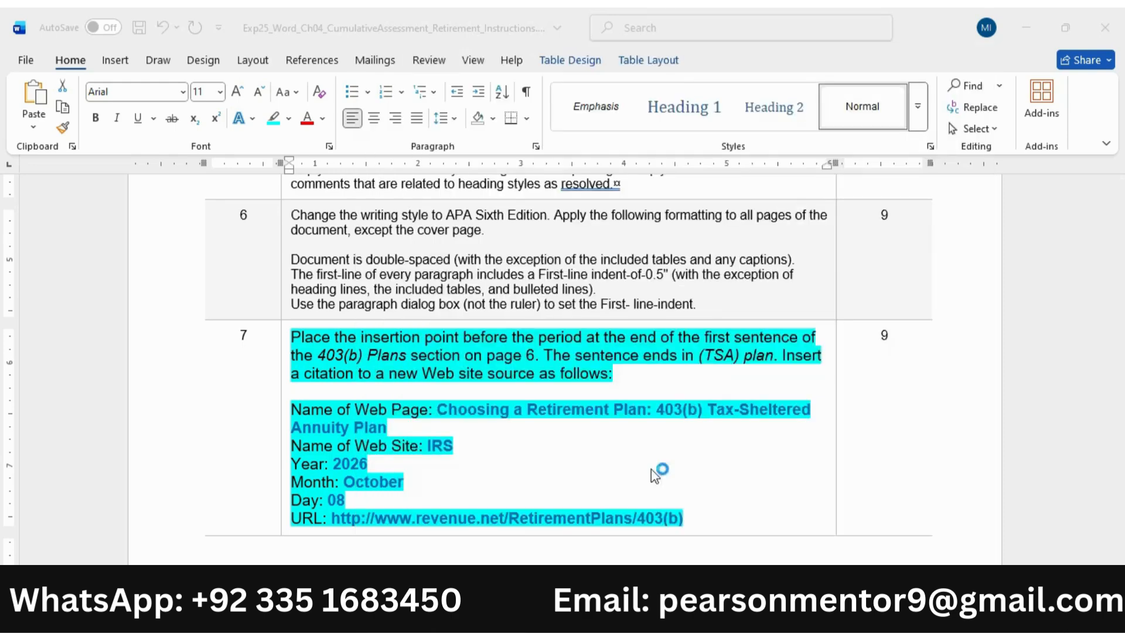
Step: Copy item 7's source details, from Name of Web Page through URL, into Notepad in place of its existing text
{"action": "left_click", "coordinate": [282, 414]}
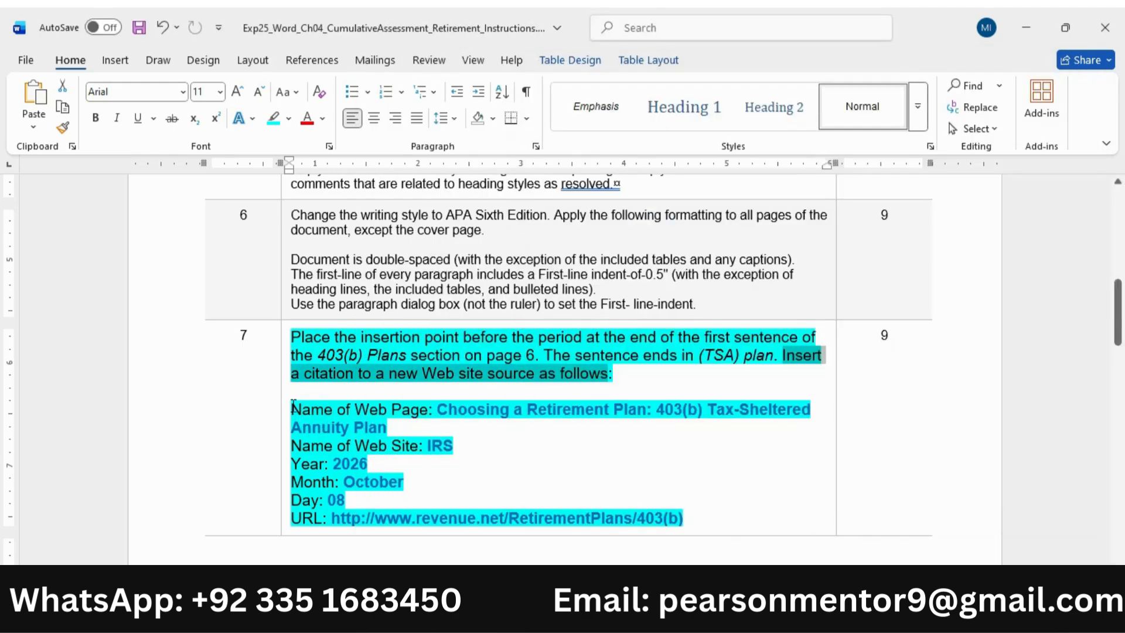
{"action": "left_click_drag", "start_coordinate": [293, 404], "coordinate": [690, 516]}
{"action": "key", "text": "ctrl+c"}
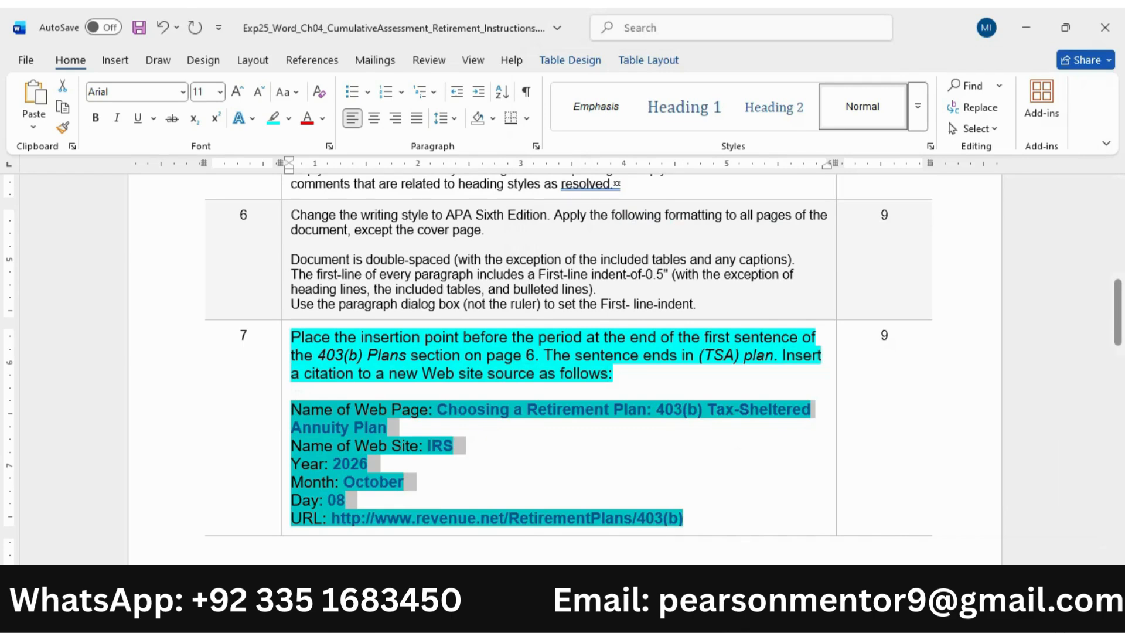
{"action": "left_click", "coordinate": [798, 613]}
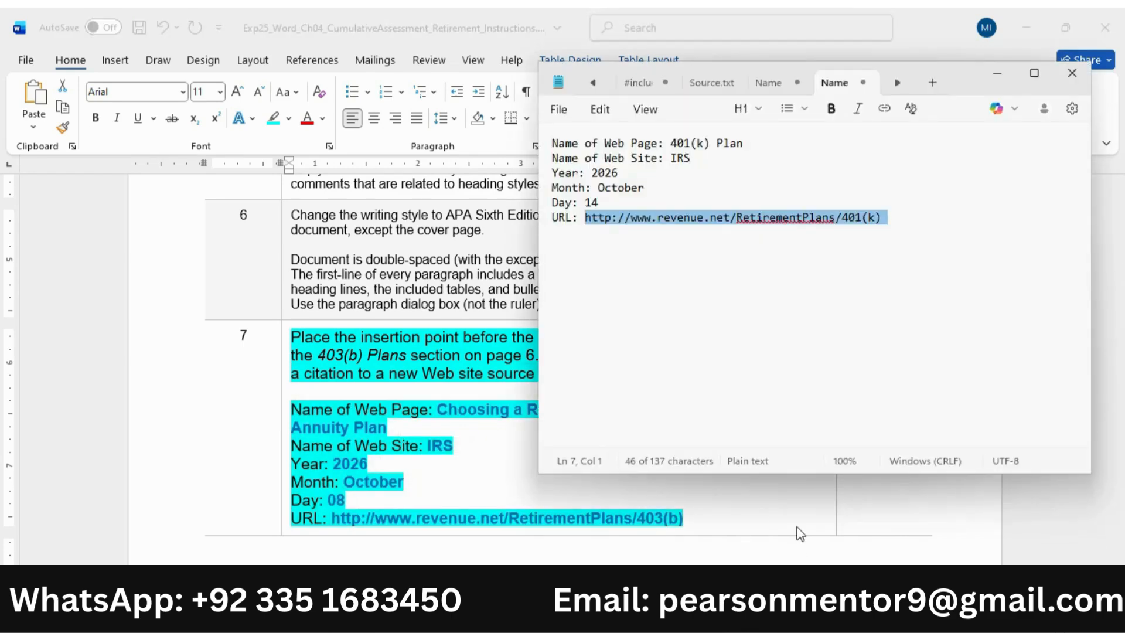
{"action": "key", "text": "ctrl+a"}
{"action": "key", "text": "ctrl+v"}
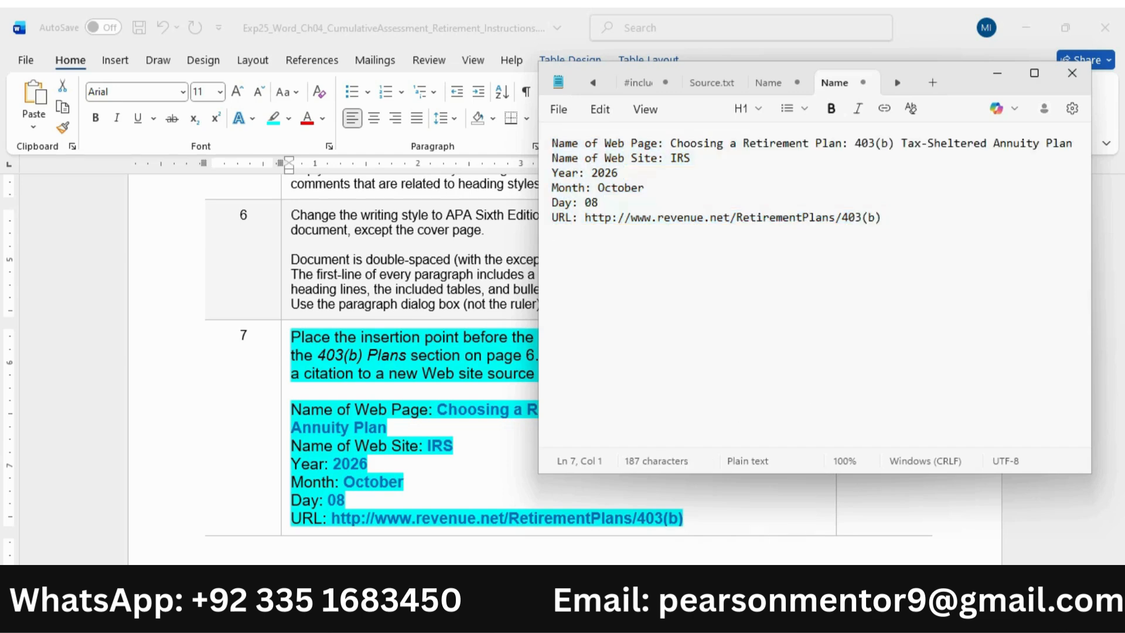
Step: In the retirement document, start a new Web site citation source and set its web page name to "Choosing a Retirement Plan: 403(b) Tax-Sheltered Annuity Plan"
{"action": "left_click", "coordinate": [735, 612]}
{"action": "left_click", "coordinate": [454, 467]}
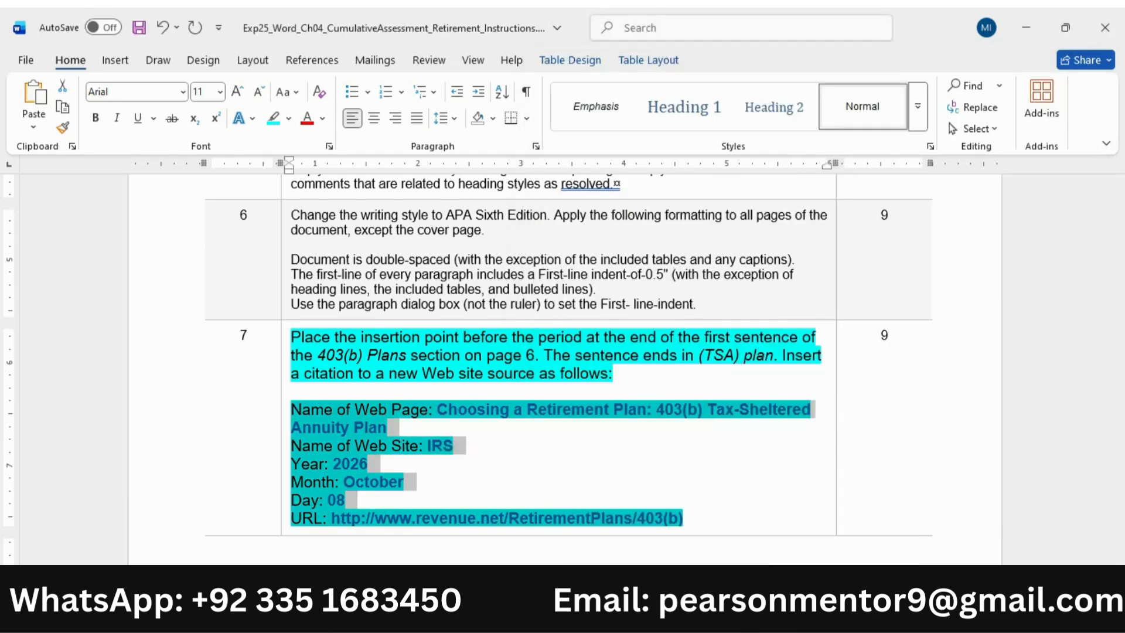
{"action": "left_click", "coordinate": [800, 545]}
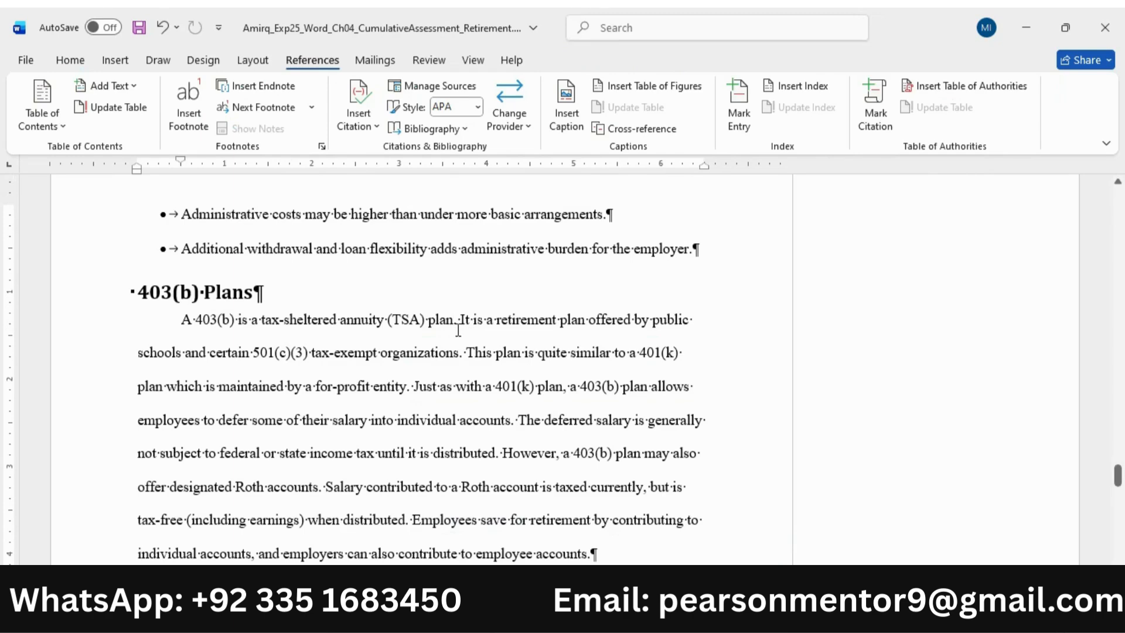
{"action": "left_click", "coordinate": [378, 109]}
{"action": "left_click", "coordinate": [390, 198]}
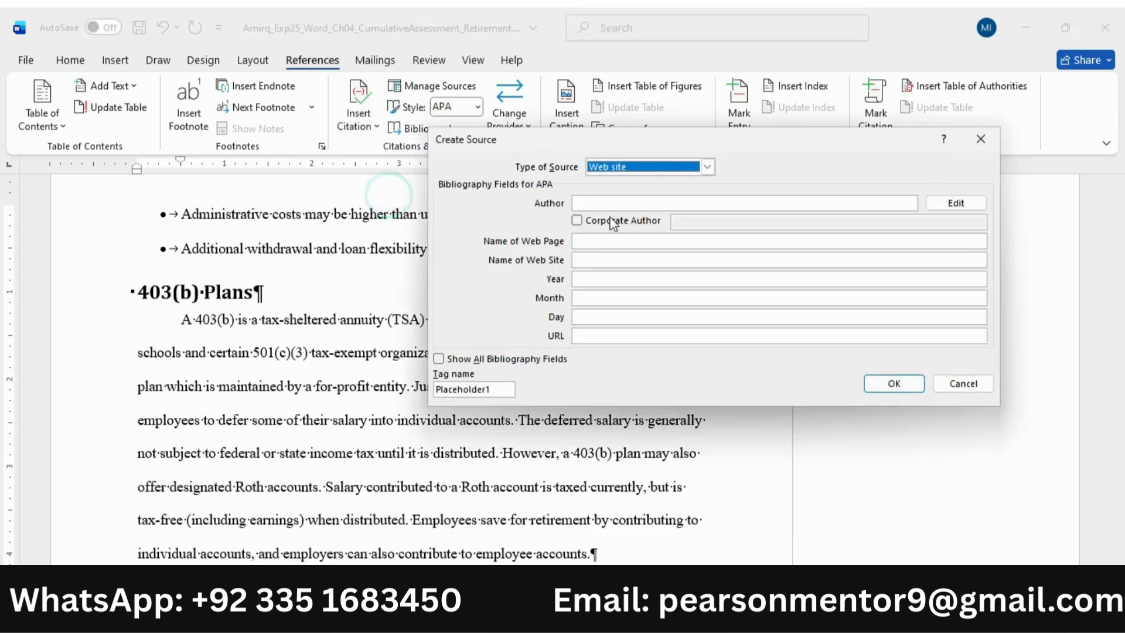
{"action": "left_click", "coordinate": [592, 241]}
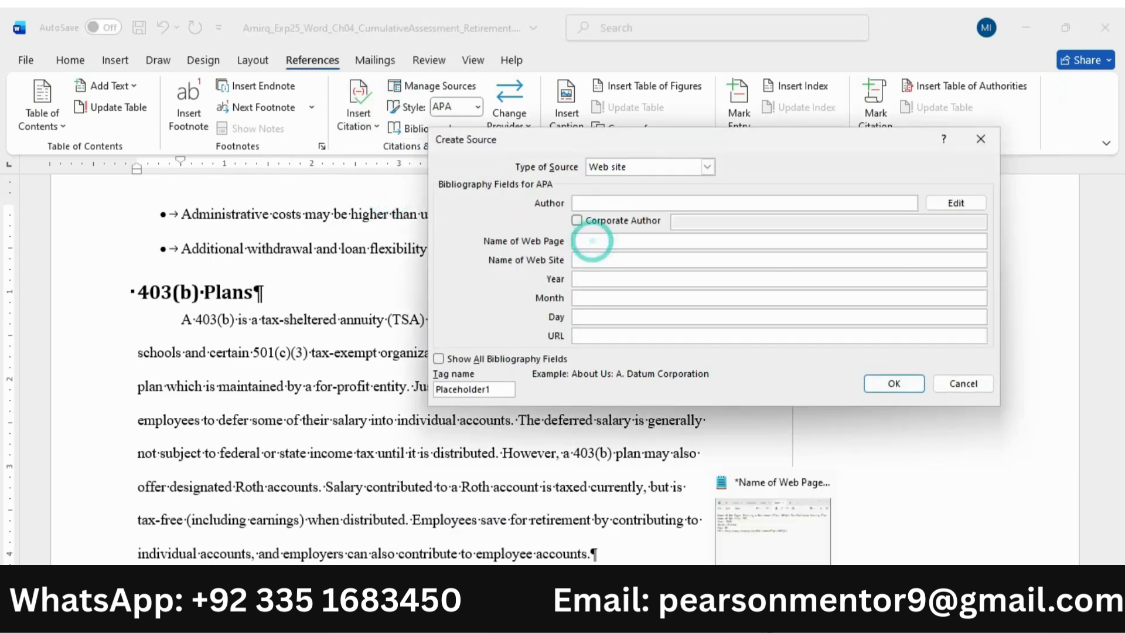
{"action": "left_click", "coordinate": [773, 522]}
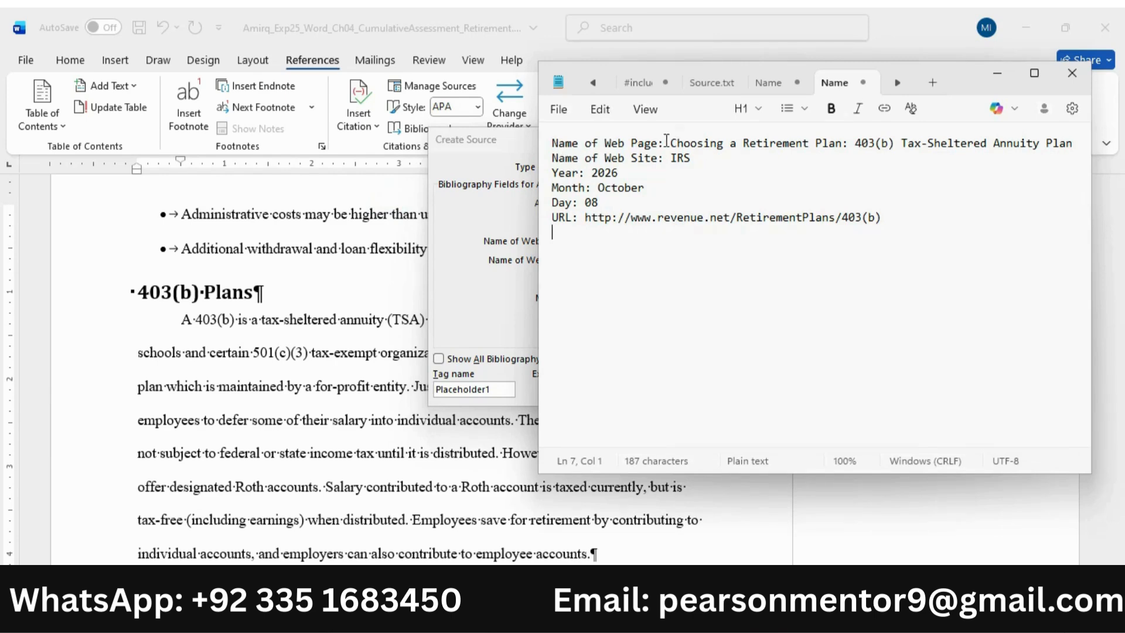
{"action": "left_click_drag", "start_coordinate": [667, 143], "coordinate": [1076, 149]}
{"action": "key", "text": "ctrl+c"}
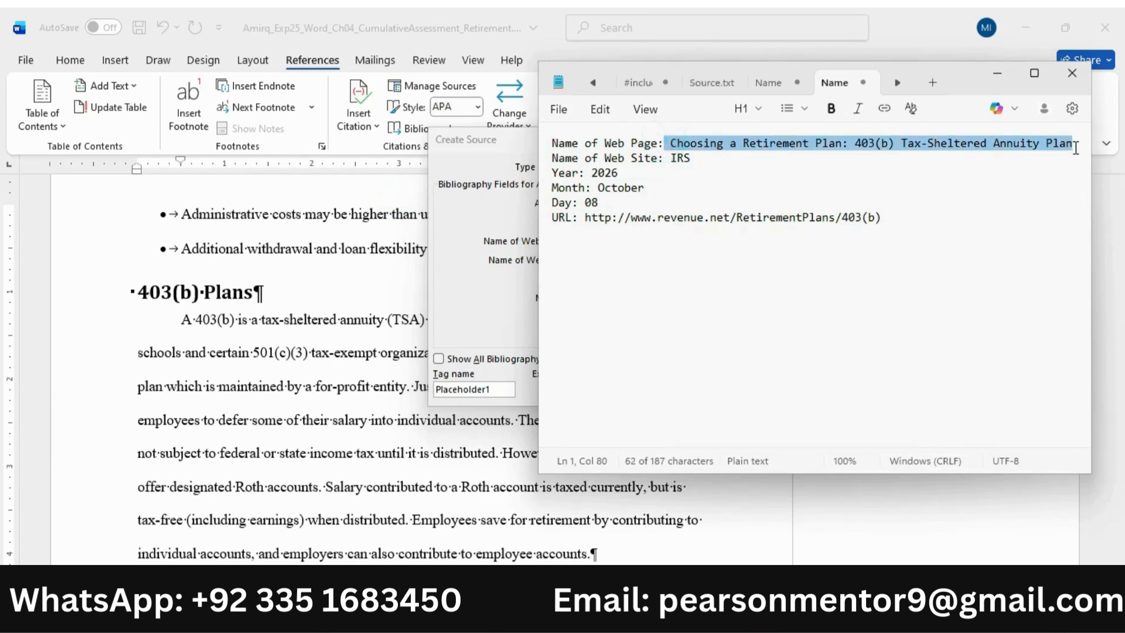
{"action": "left_click", "coordinate": [680, 612]}
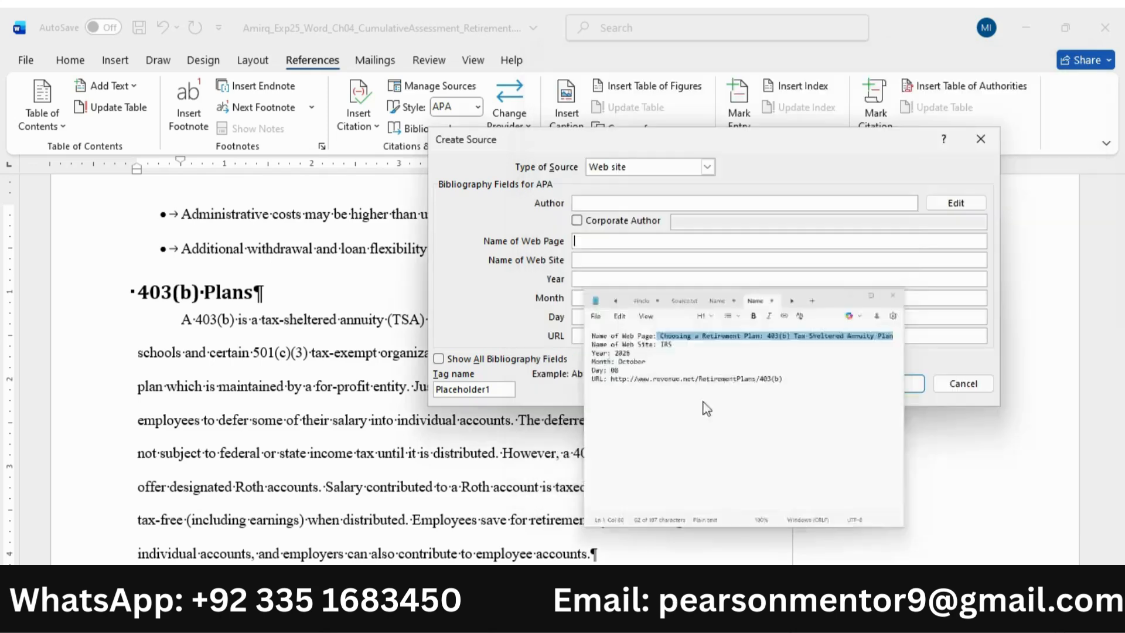
{"action": "key", "text": "ctrl+v"}
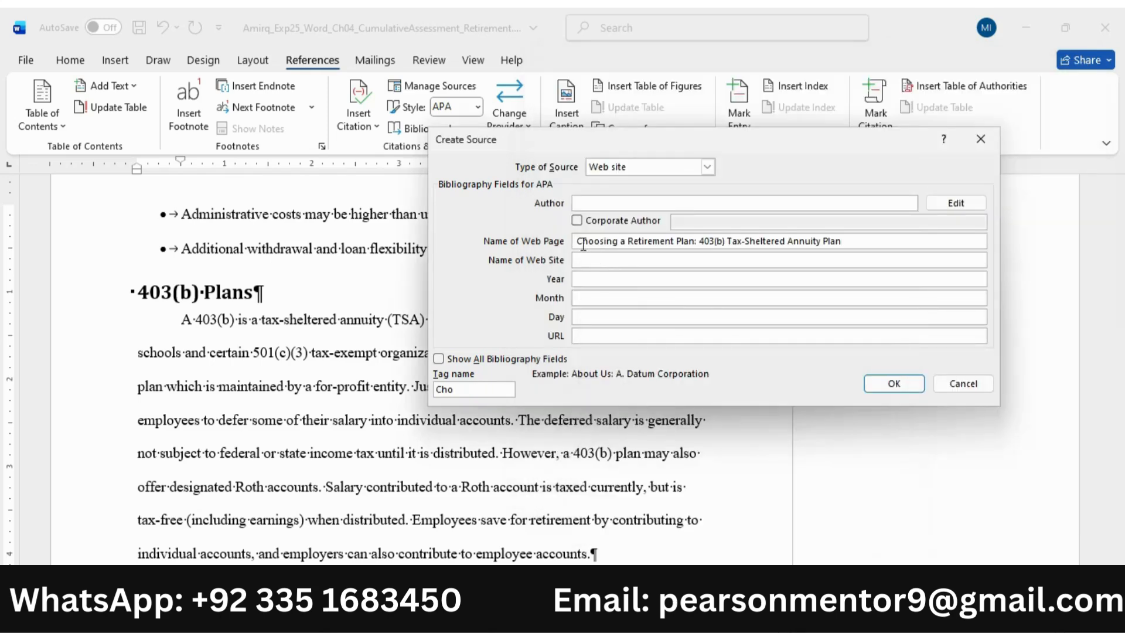
Step: In the new 403(b) source, set the web site name to IRS, as given in Notepad, and the year to 2026
{"action": "left_click", "coordinate": [595, 261]}
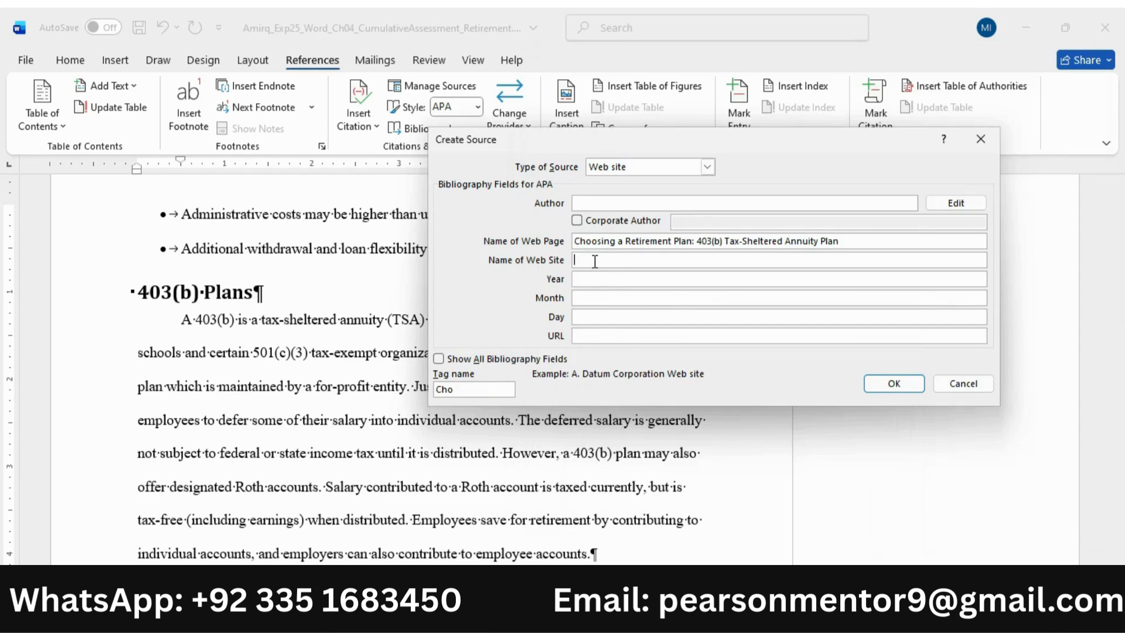
{"action": "key", "text": "alt+Tab"}
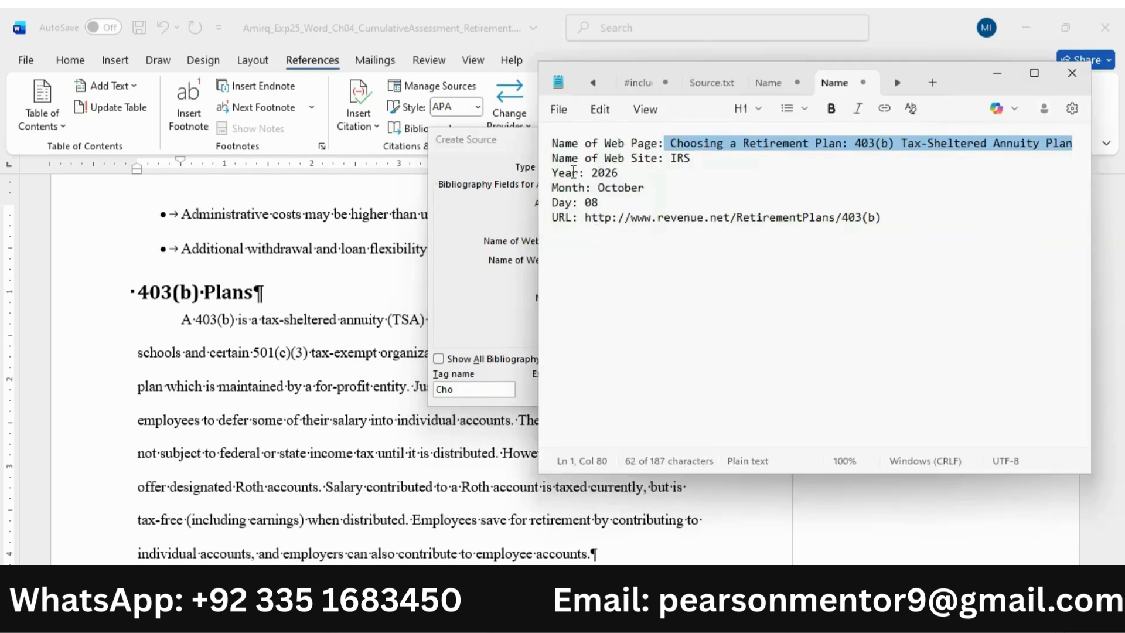
{"action": "double_click", "coordinate": [679, 159]}
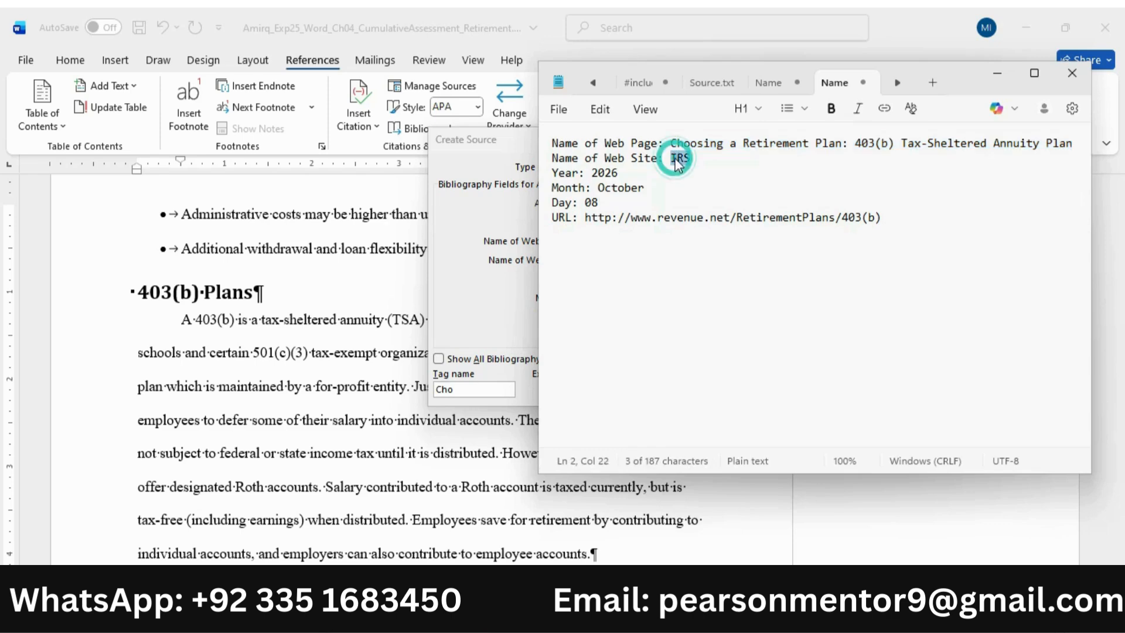
{"action": "key", "text": "alt+Tab"}
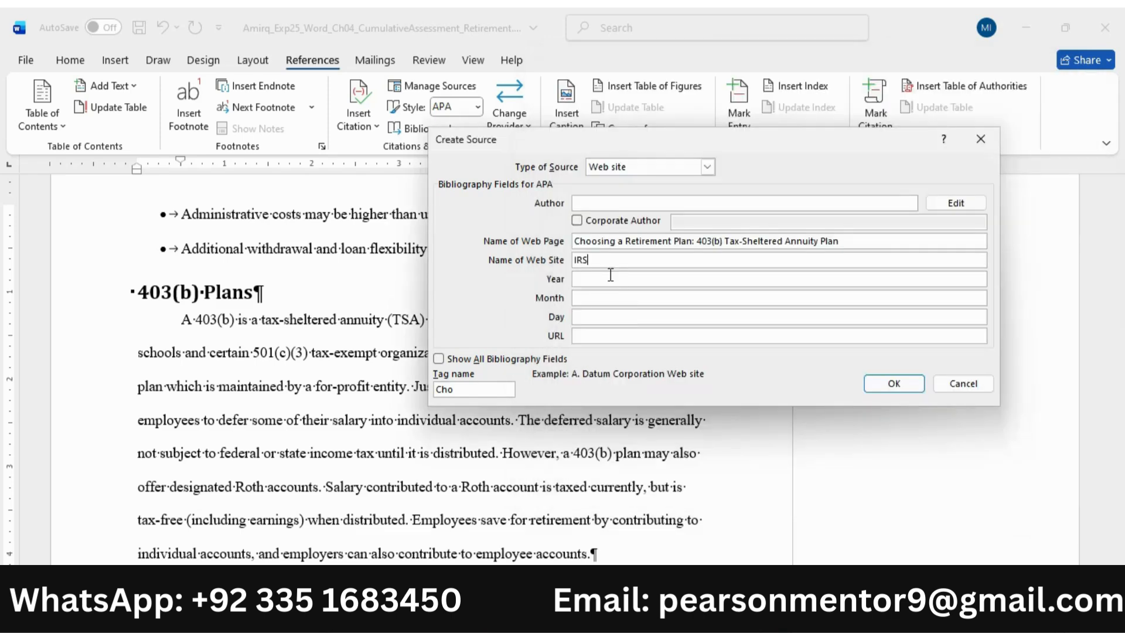
{"action": "left_click", "coordinate": [611, 278]}
{"action": "type", "text": "202"}
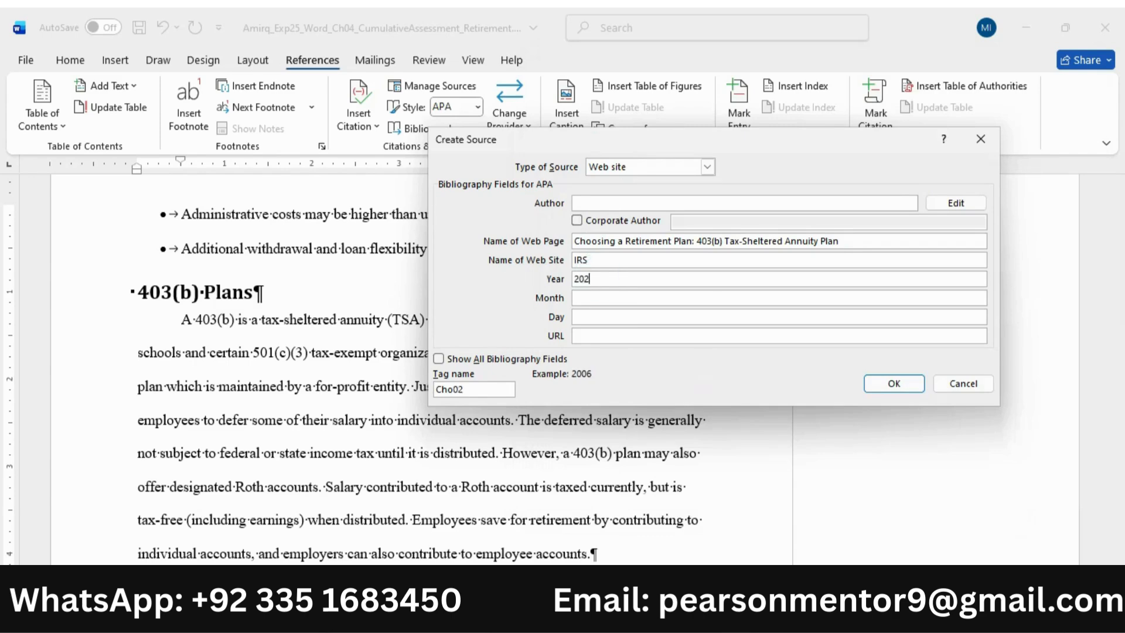
{"action": "type", "text": "6"}
Step: Look up the date in Notepad and set the 403(b) source's month to October and day to 08
{"action": "key", "text": "alt+Tab"}
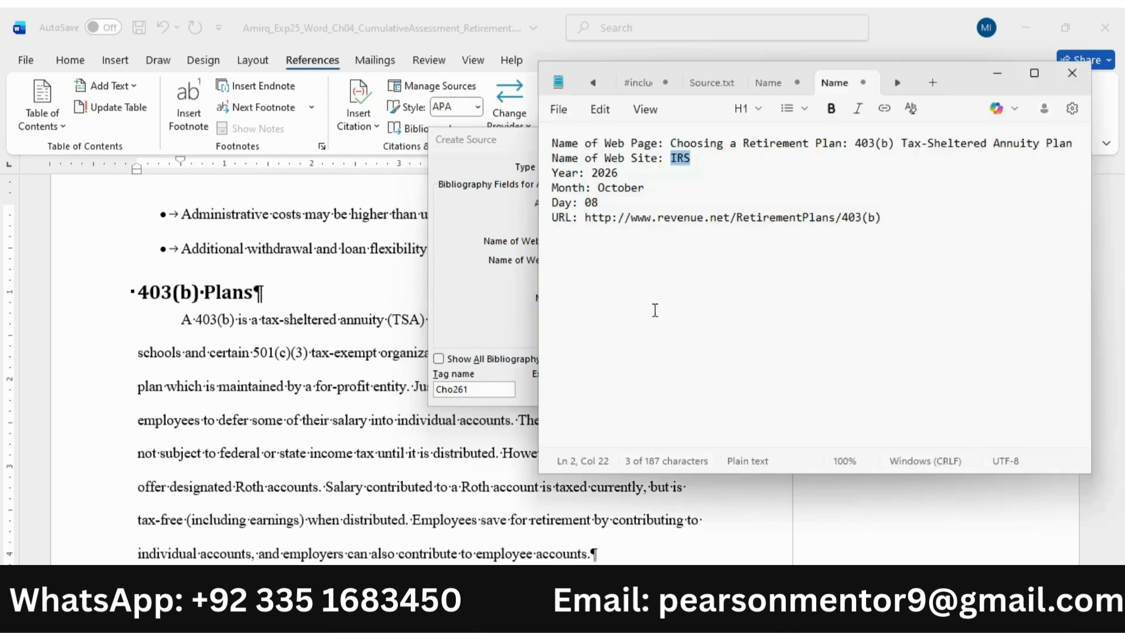
{"action": "left_click_drag", "start_coordinate": [554, 189], "coordinate": [618, 203]}
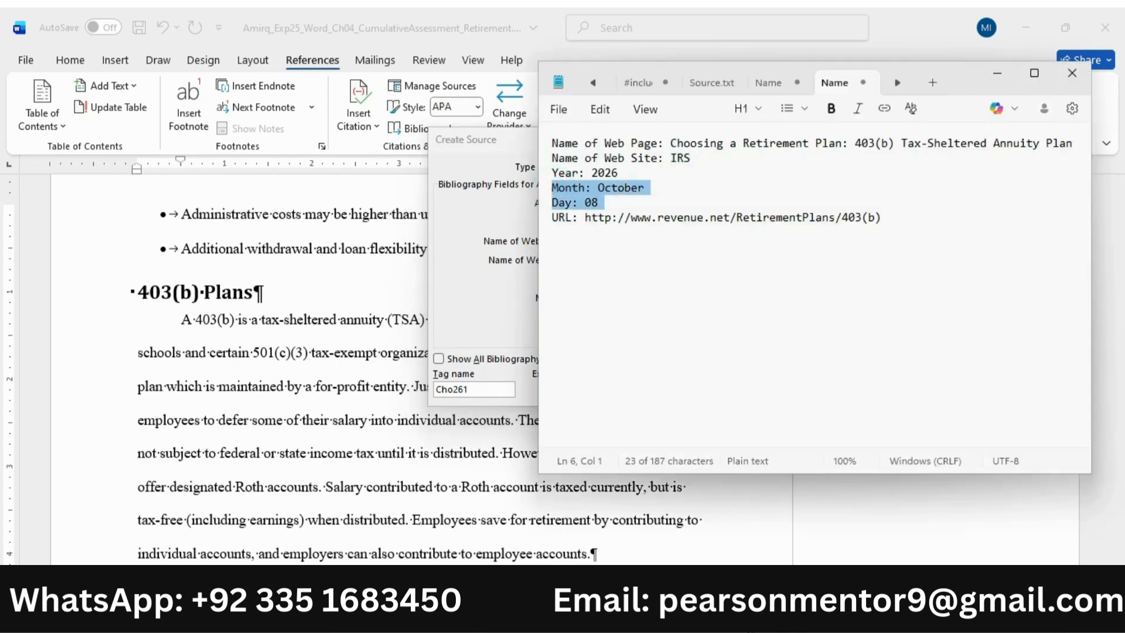
{"action": "key", "text": "alt+Tab"}
{"action": "left_click", "coordinate": [595, 299]}
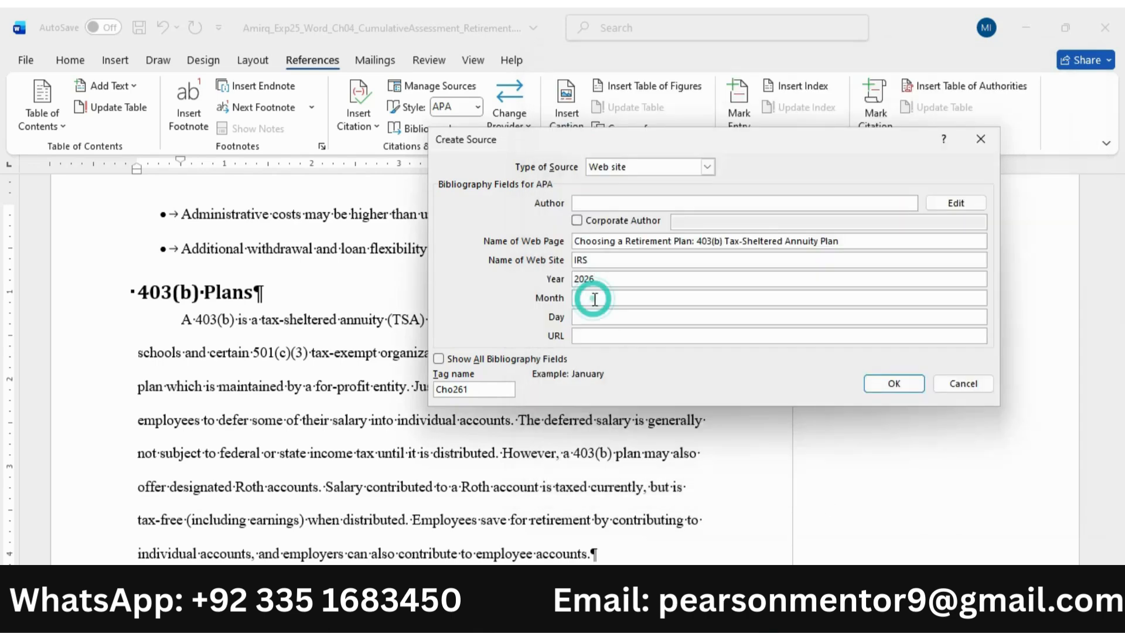
{"action": "type", "text": "October"}
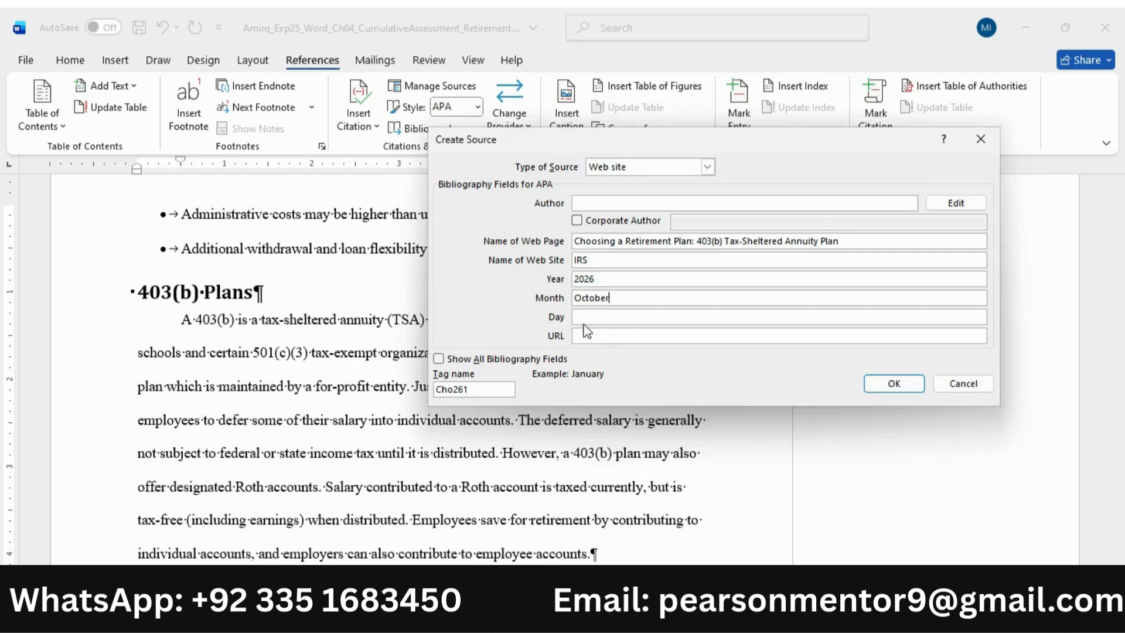
{"action": "left_click", "coordinate": [580, 317]}
{"action": "left_click", "coordinate": [580, 337]}
{"action": "key", "text": "alt+Tab"}
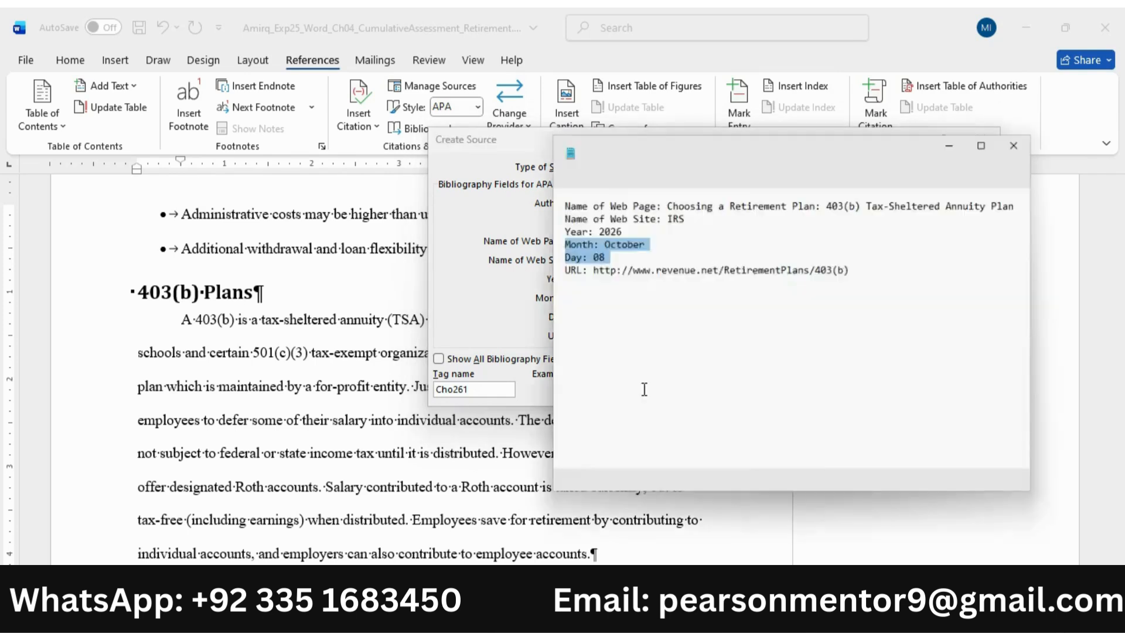
{"action": "triple_click", "coordinate": [554, 218]}
{"action": "key", "text": "ctrl+c"}
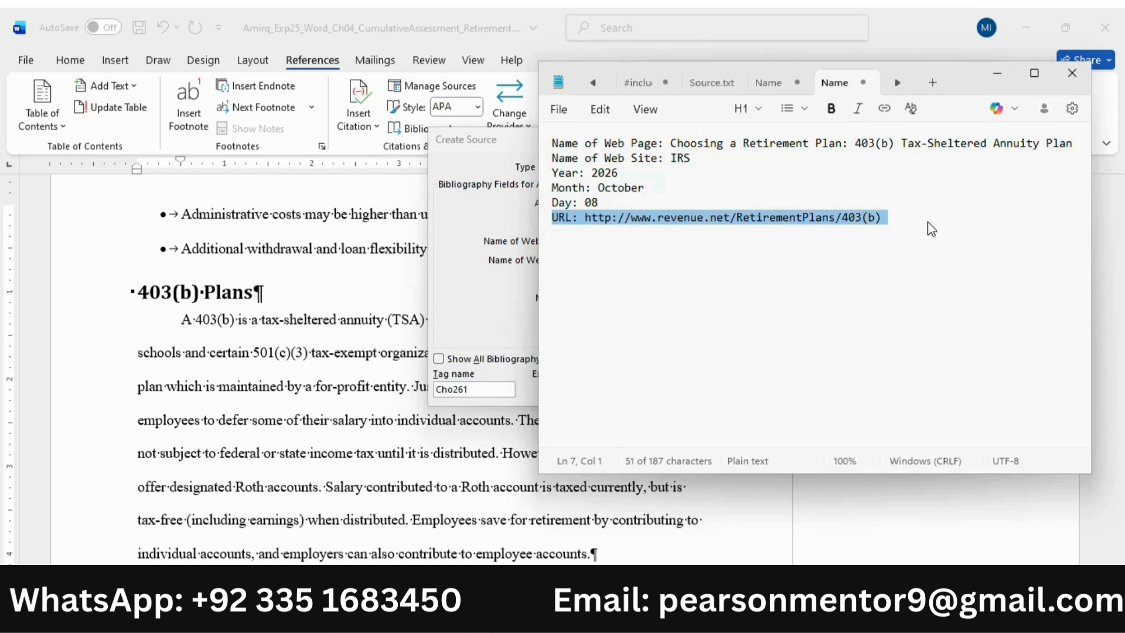
{"action": "left_click", "coordinate": [787, 530]}
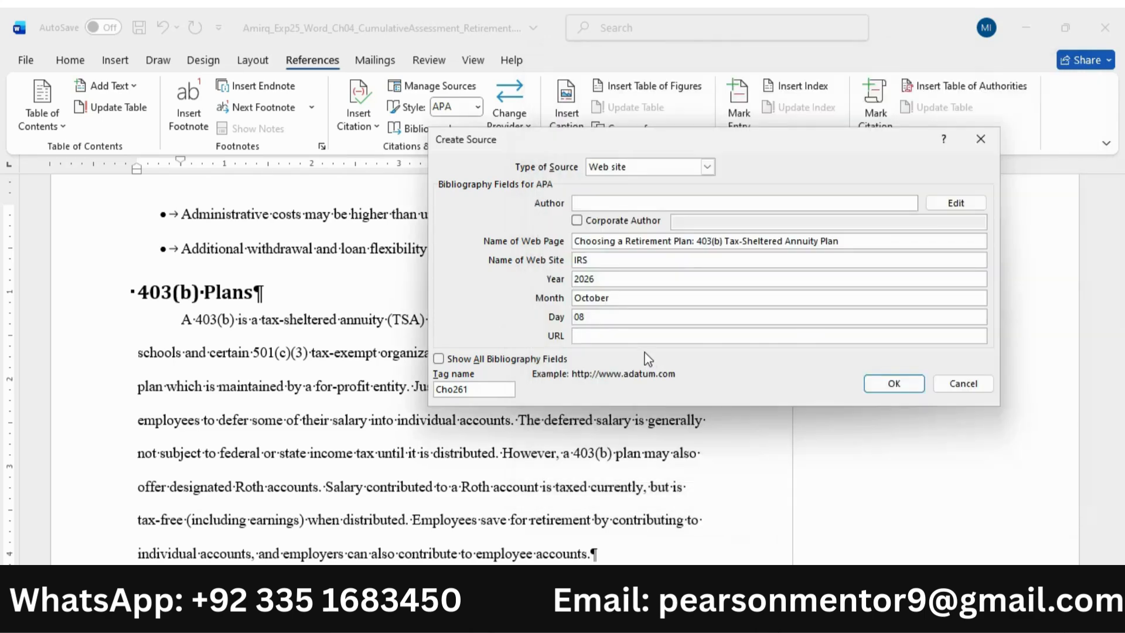
{"action": "key", "text": "ctrl+v"}
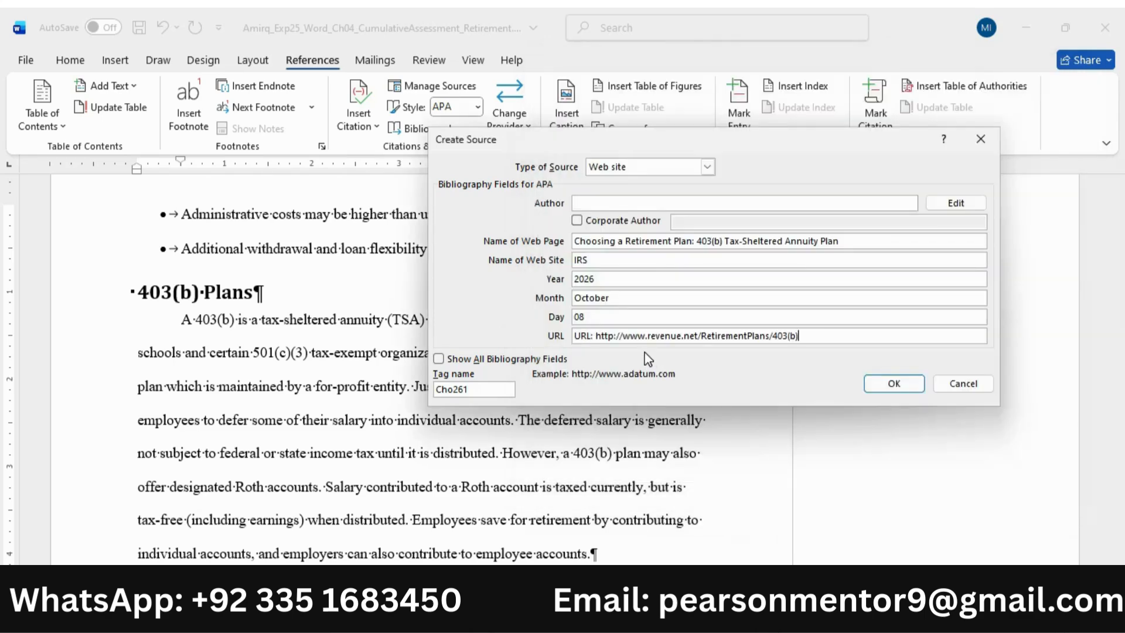
{"action": "left_click", "coordinate": [894, 384]}
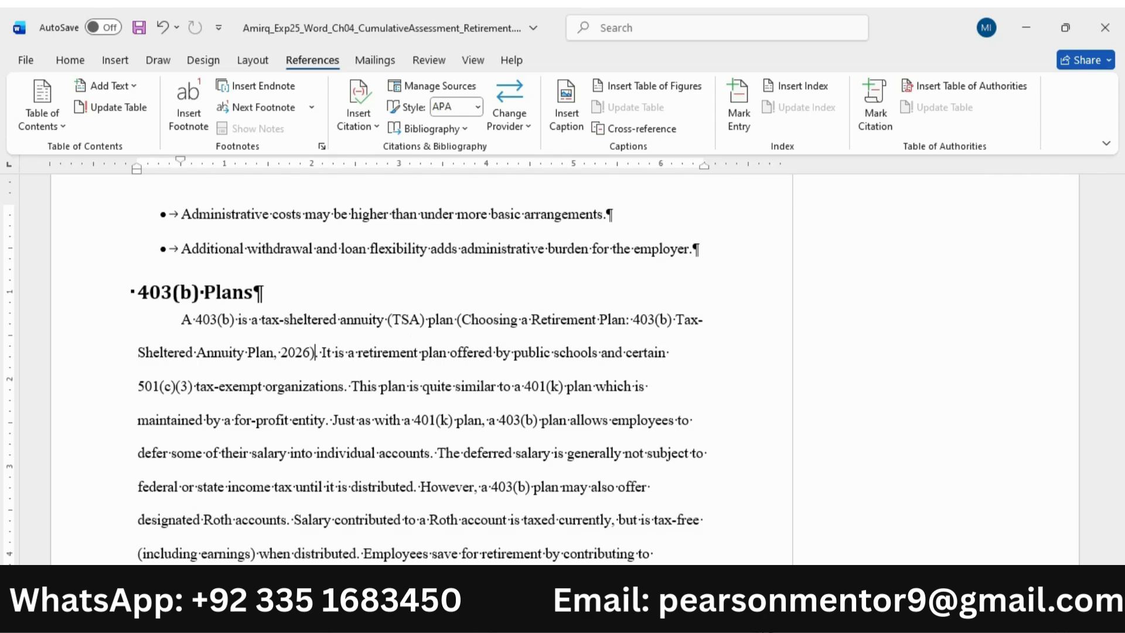
Step: In the instructions document, reduce item 7's text to 9 pt and remove its turquoise highlighting
{"action": "left_click", "coordinate": [660, 615]}
{"action": "mouse_move", "coordinate": [738, 615]}
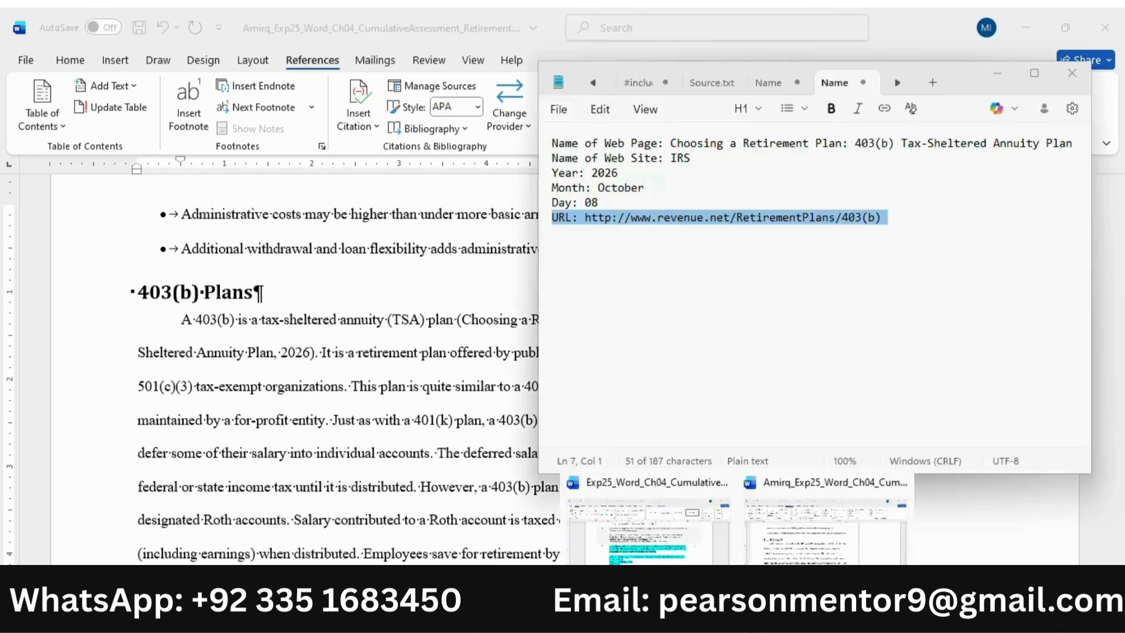
{"action": "left_click", "coordinate": [667, 547]}
{"action": "left_click", "coordinate": [282, 387]}
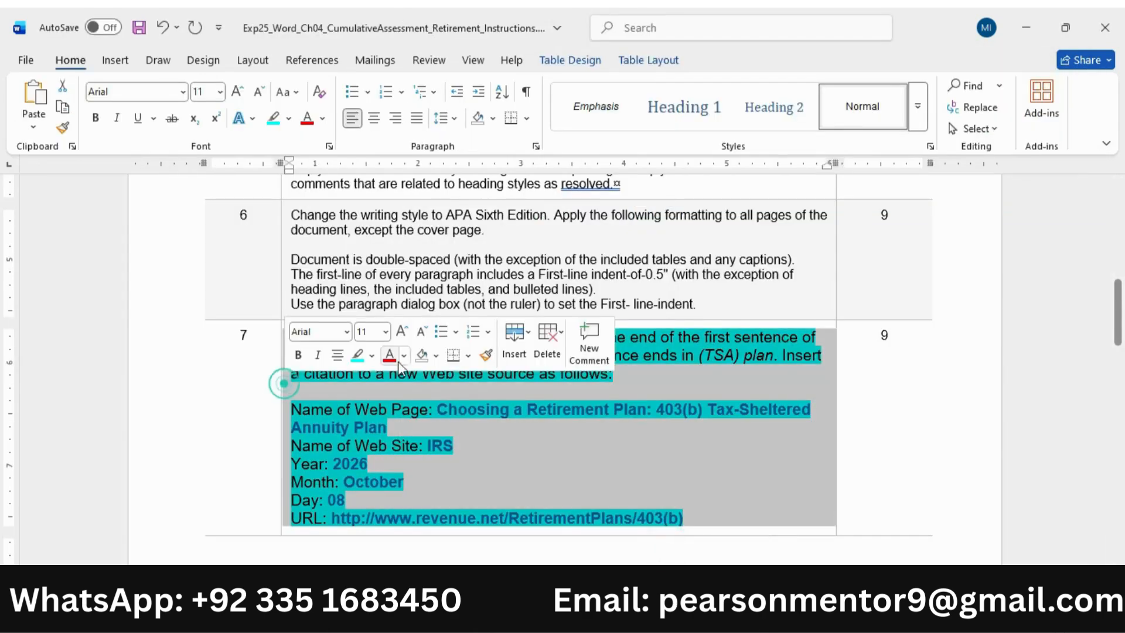
{"action": "left_click", "coordinate": [421, 335]}
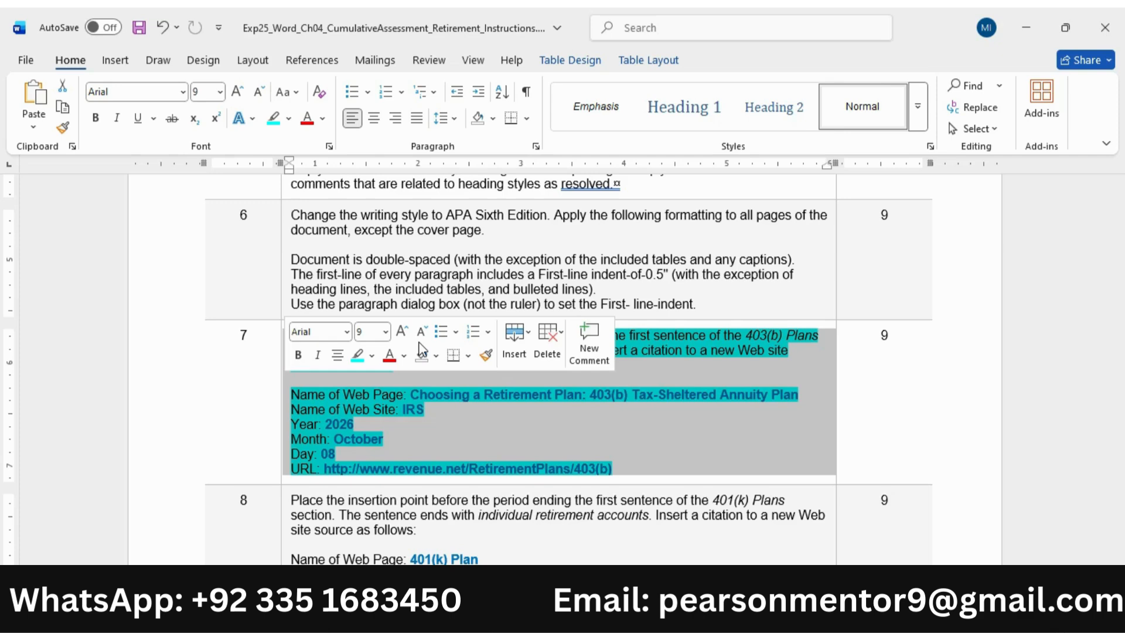
{"action": "left_click", "coordinate": [359, 355]}
Step: Enlarge item 8's instruction text to 11 pt and highlight it in turquoise
{"action": "scroll", "coordinate": [342, 420], "scroll_direction": "down", "scroll_amount": 2}
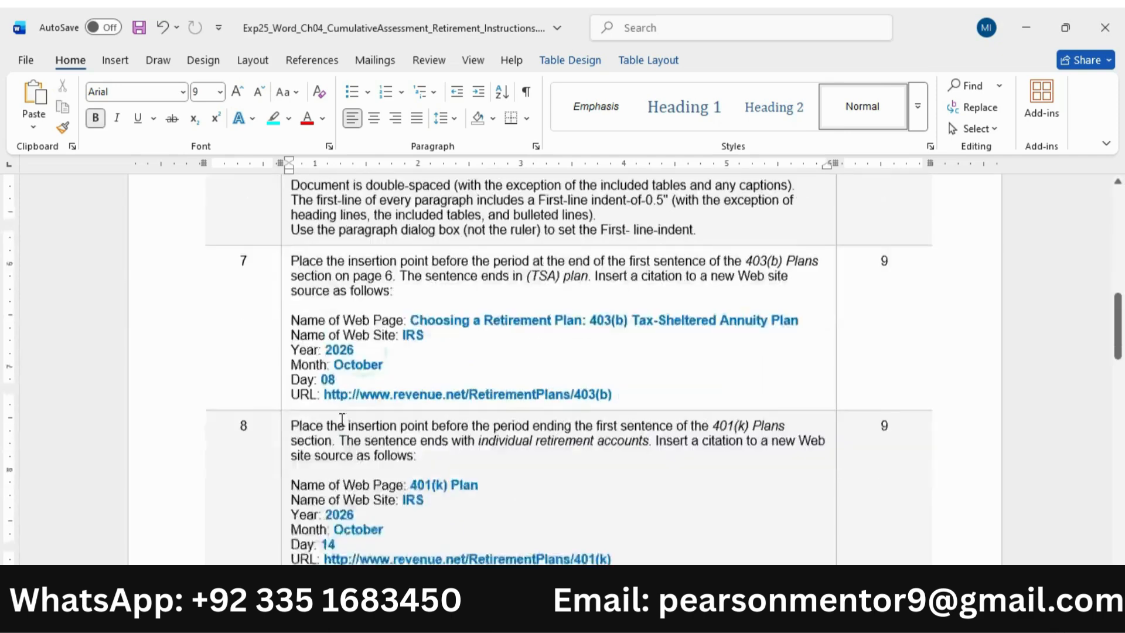
{"action": "scroll", "coordinate": [342, 420], "scroll_direction": "down", "scroll_amount": 5}
{"action": "left_click", "coordinate": [284, 310]}
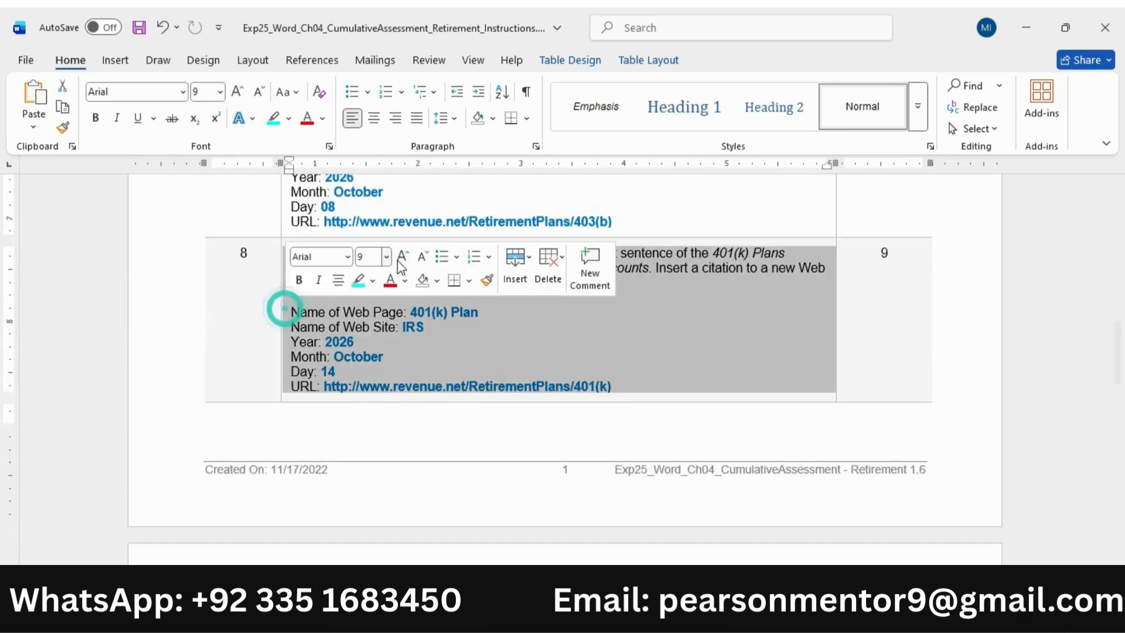
{"action": "left_click", "coordinate": [402, 257]}
{"action": "left_click", "coordinate": [403, 257]}
{"action": "left_click", "coordinate": [358, 281]}
Step: Read item 8's citation location, and in the retirement document place the insertion point before the period after "individual retirement accounts" in the 401(k) Plans section
{"action": "scroll", "coordinate": [508, 327], "scroll_direction": "down", "scroll_amount": 5}
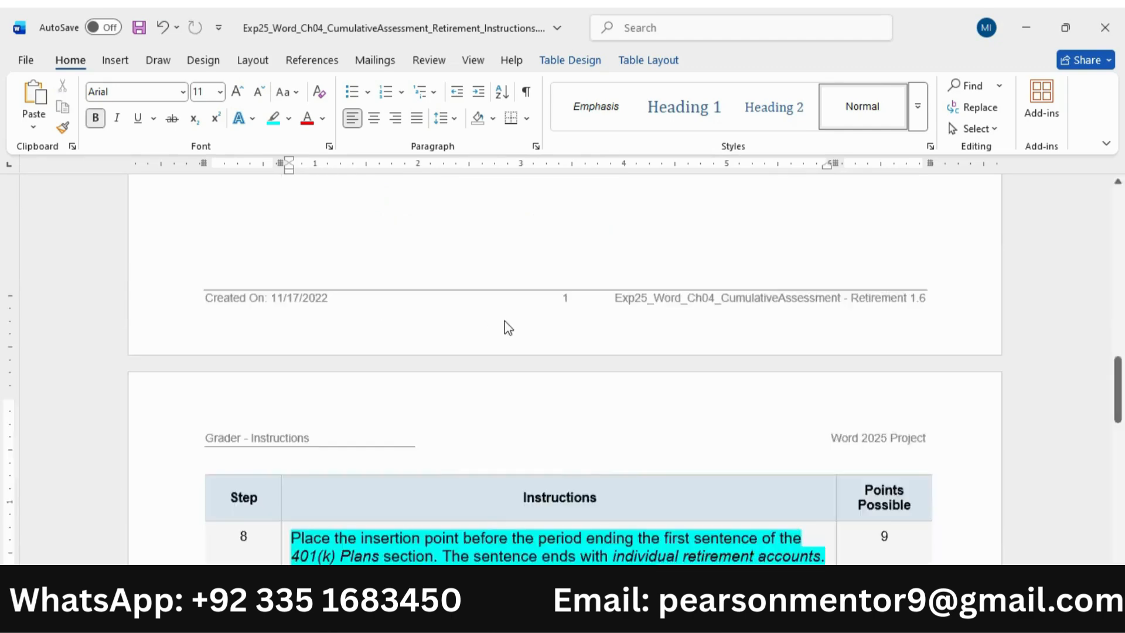
{"action": "scroll", "coordinate": [508, 327], "scroll_direction": "down", "scroll_amount": 8}
{"action": "left_click", "coordinate": [296, 317]}
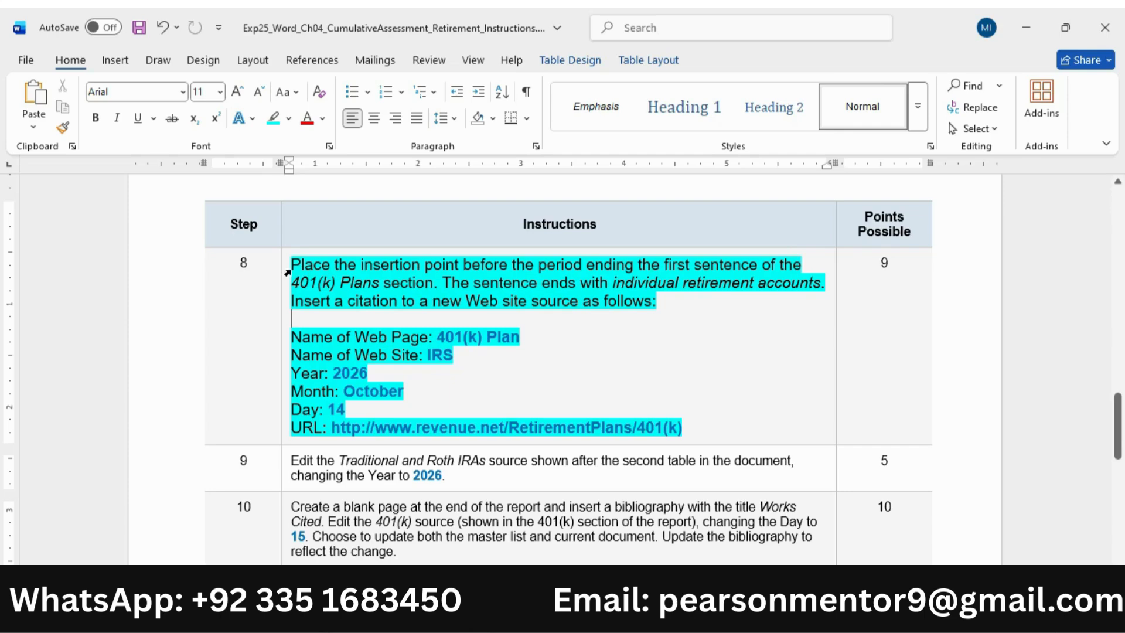
{"action": "left_click", "coordinate": [287, 329]}
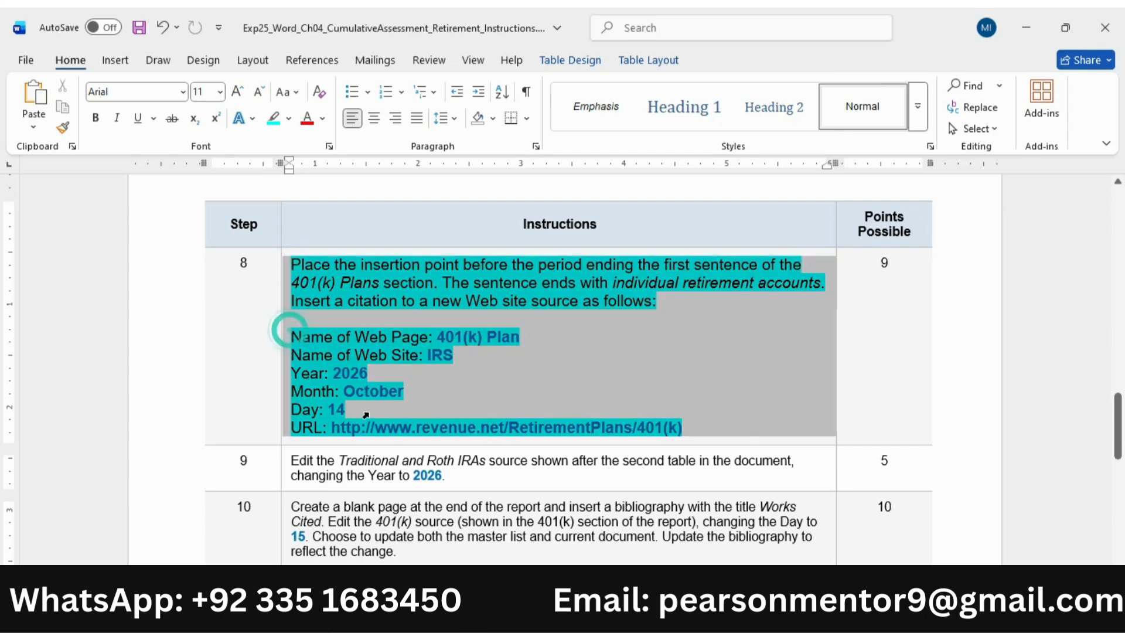
{"action": "left_click", "coordinate": [299, 326]}
{"action": "left_click_drag", "start_coordinate": [291, 264], "coordinate": [780, 284]}
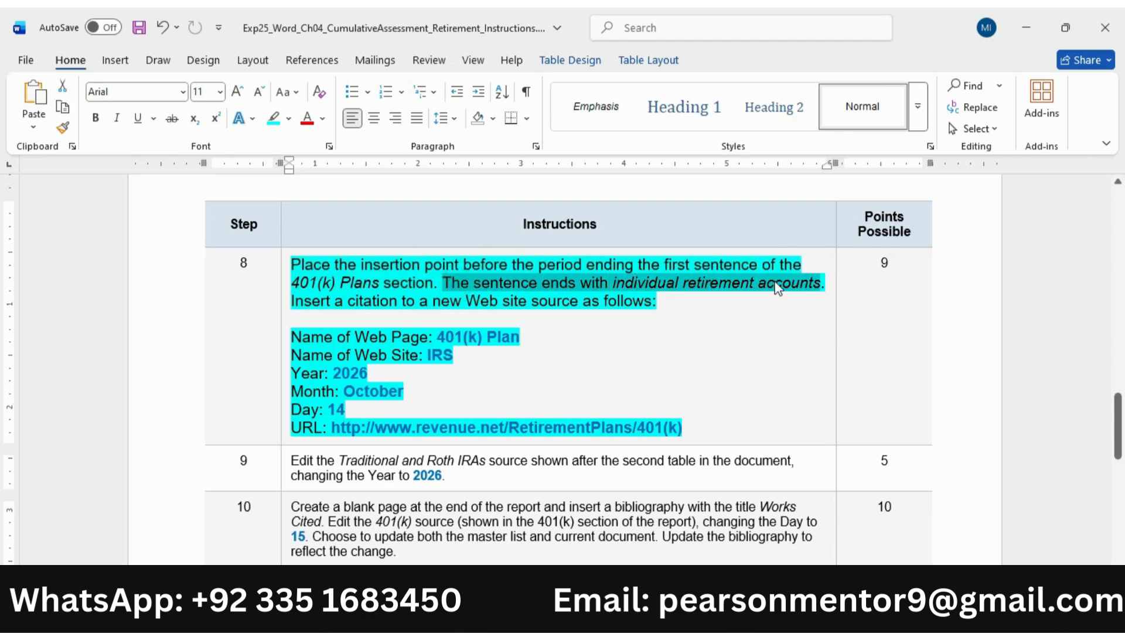
{"action": "mouse_move", "coordinate": [774, 620]}
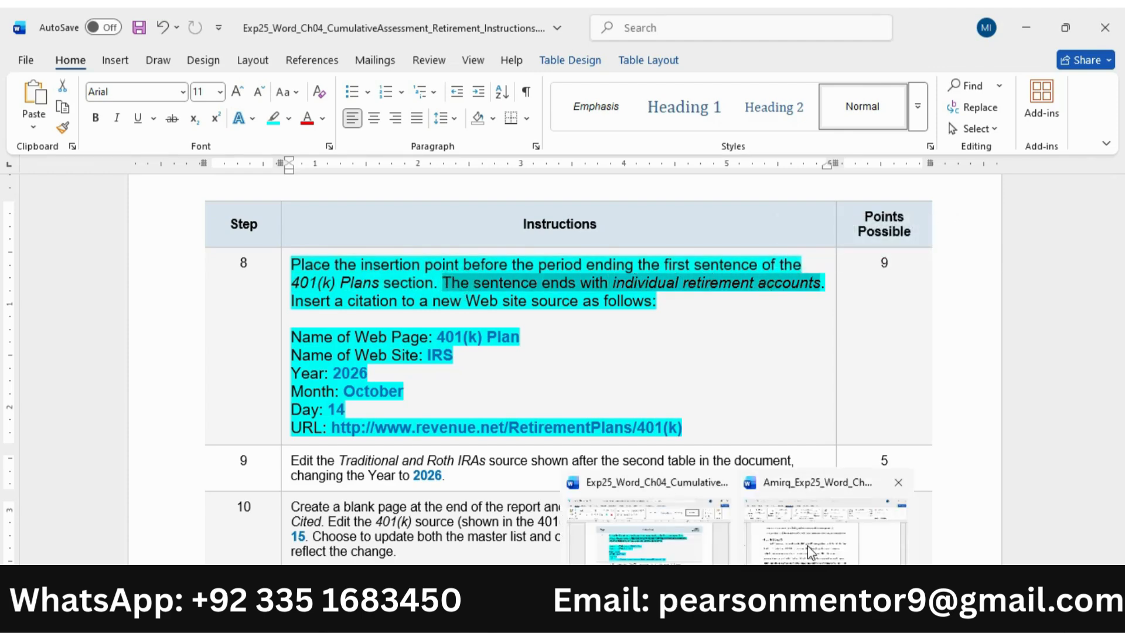
{"action": "left_click", "coordinate": [762, 586]}
{"action": "left_click_drag", "start_coordinate": [1118, 476], "coordinate": [1118, 421]}
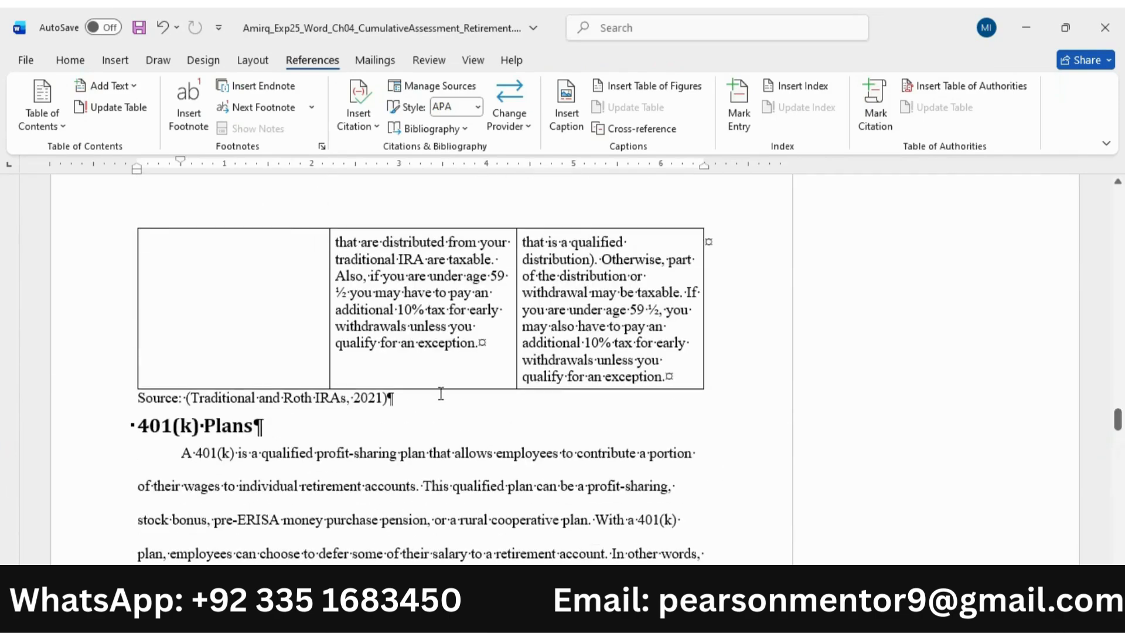
{"action": "scroll", "coordinate": [442, 392], "scroll_direction": "down", "scroll_amount": 1}
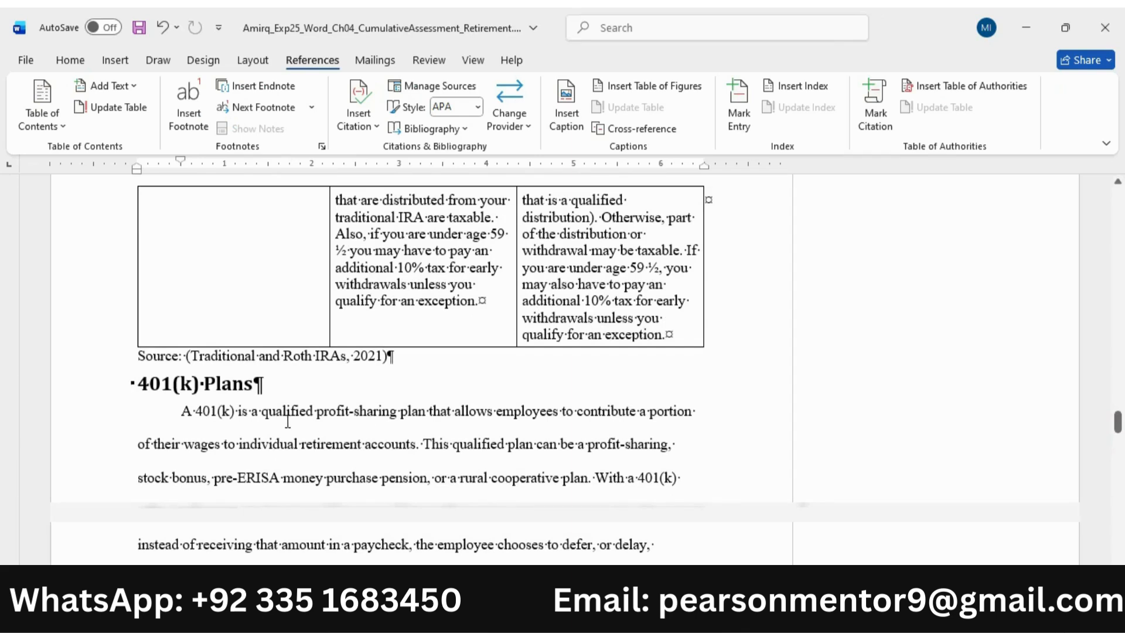
{"action": "left_click", "coordinate": [418, 446]}
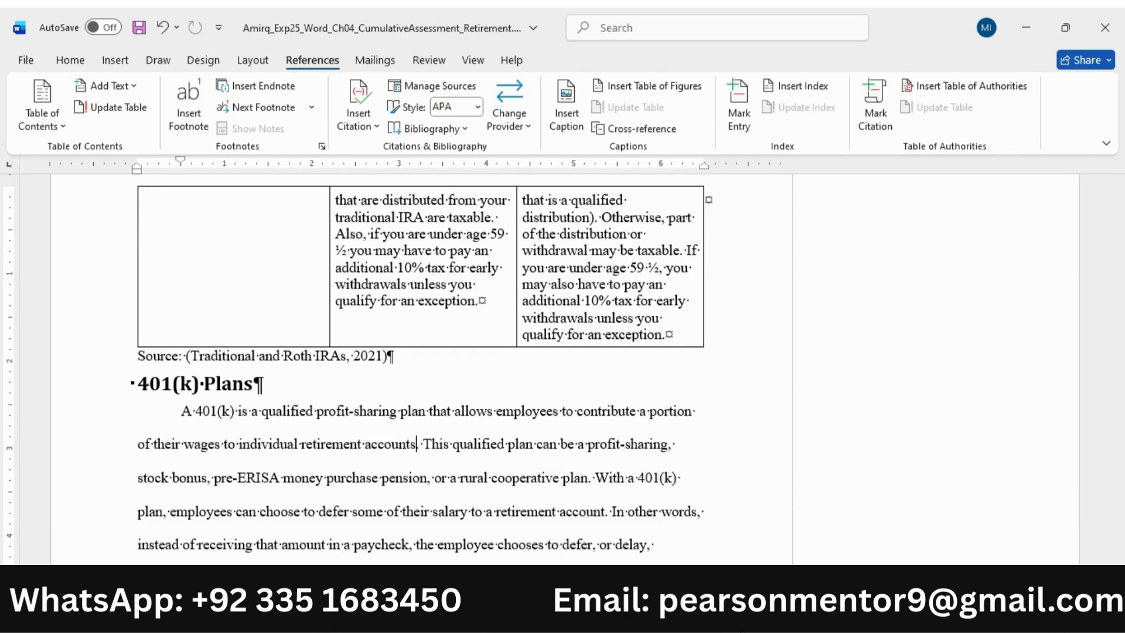
Step: Copy item 8's source details, from Name of Web Page through URL, from the instructions document into Notepad, replacing the 403(b) details
{"action": "left_click", "coordinate": [639, 522]}
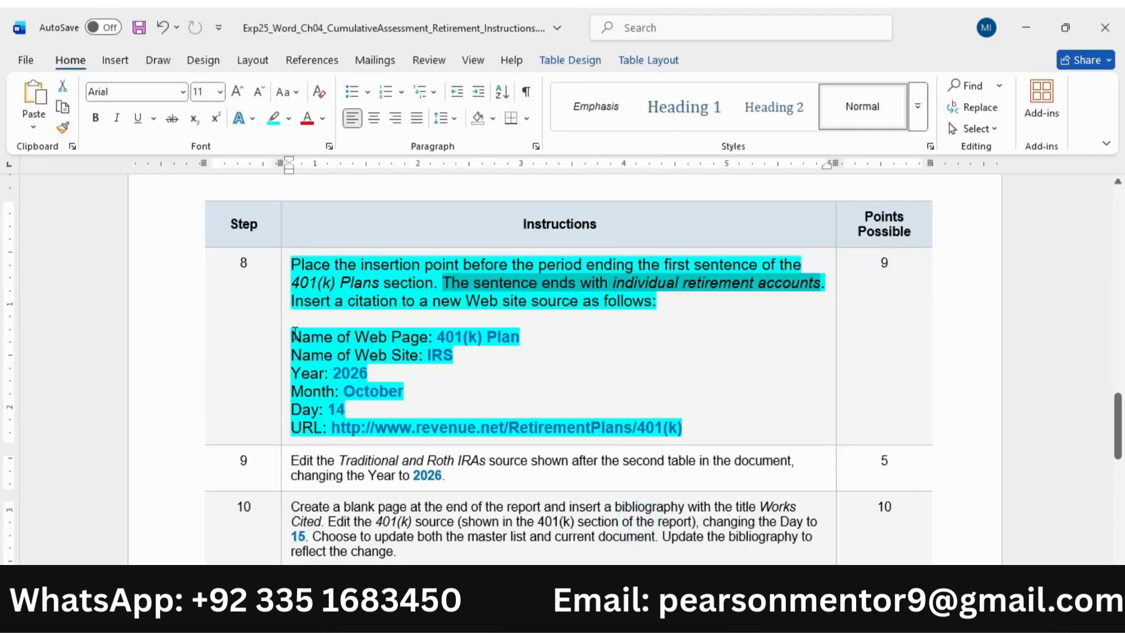
{"action": "left_click_drag", "start_coordinate": [295, 334], "coordinate": [703, 425]}
{"action": "key", "text": "ctrl+c"}
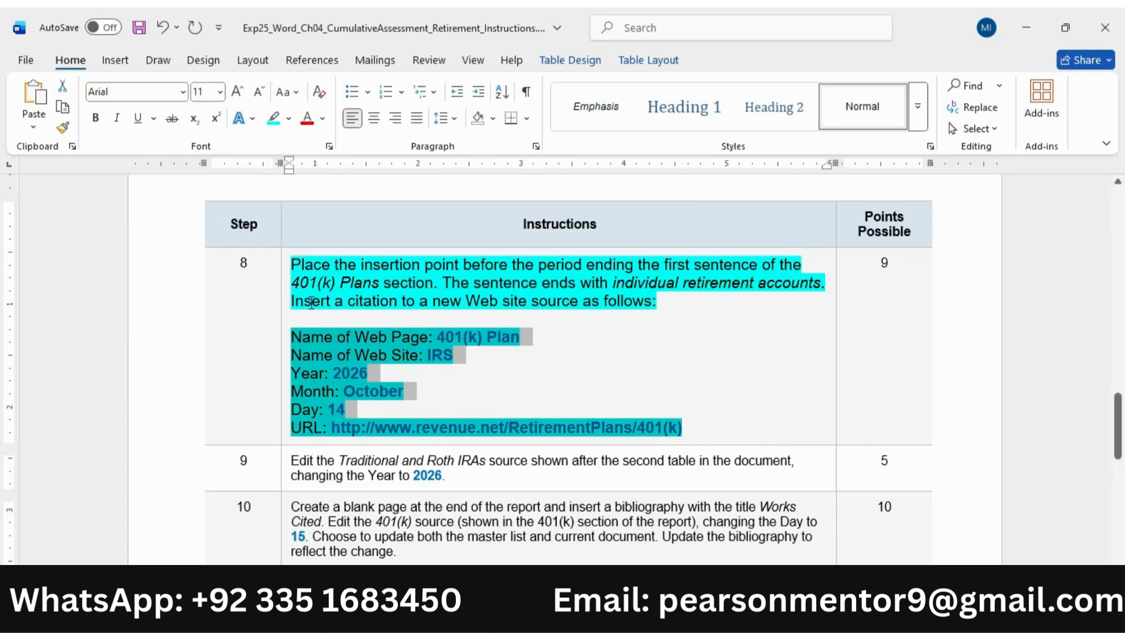
{"action": "left_click_drag", "start_coordinate": [312, 302], "coordinate": [639, 299]}
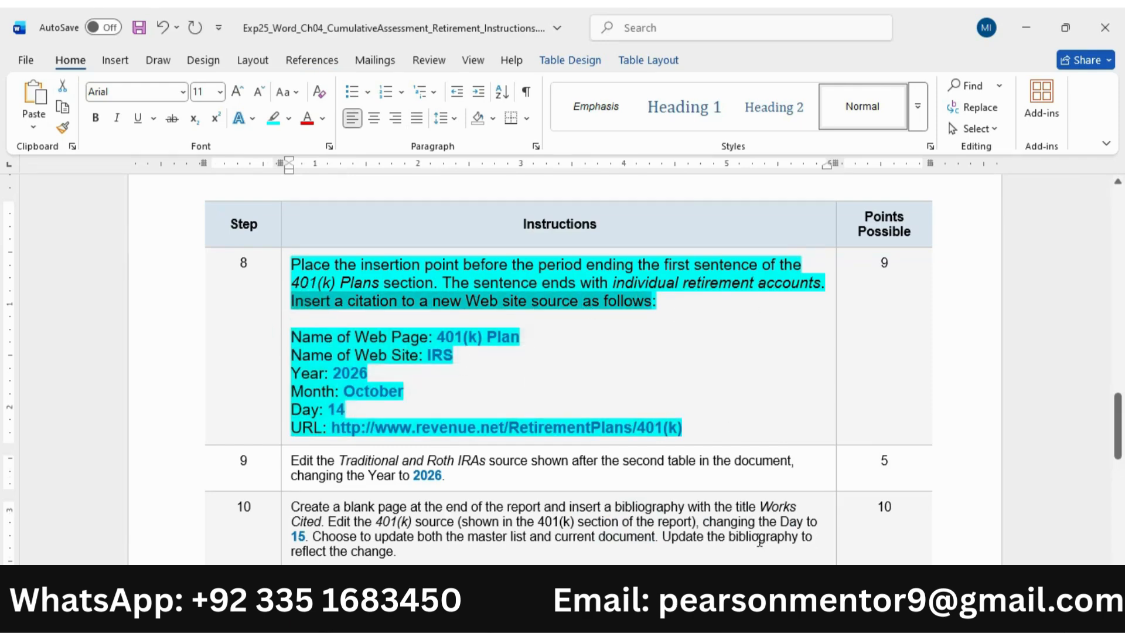
{"action": "mouse_move", "coordinate": [767, 618]}
{"action": "left_click", "coordinate": [768, 531]}
{"action": "key", "text": "ctrl+a"}
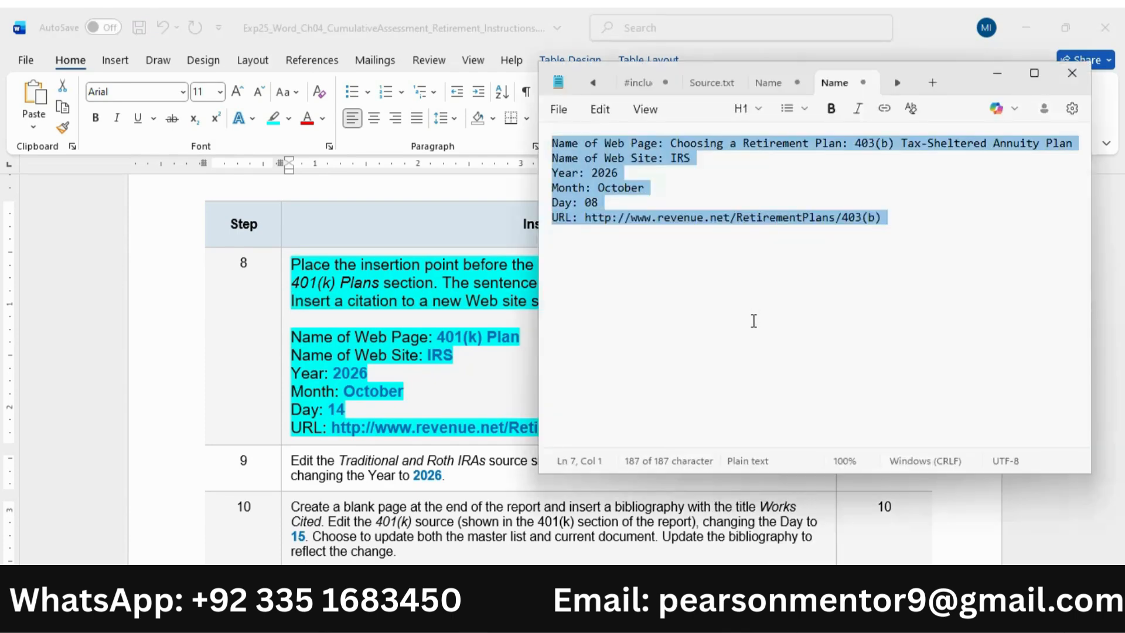
{"action": "key", "text": "ctrl+v"}
Step: In the retirement document, start a citation to a new Web site source and fill its Name of Web Page with 401(k) Plan from Notepad
{"action": "mouse_move", "coordinate": [738, 618]}
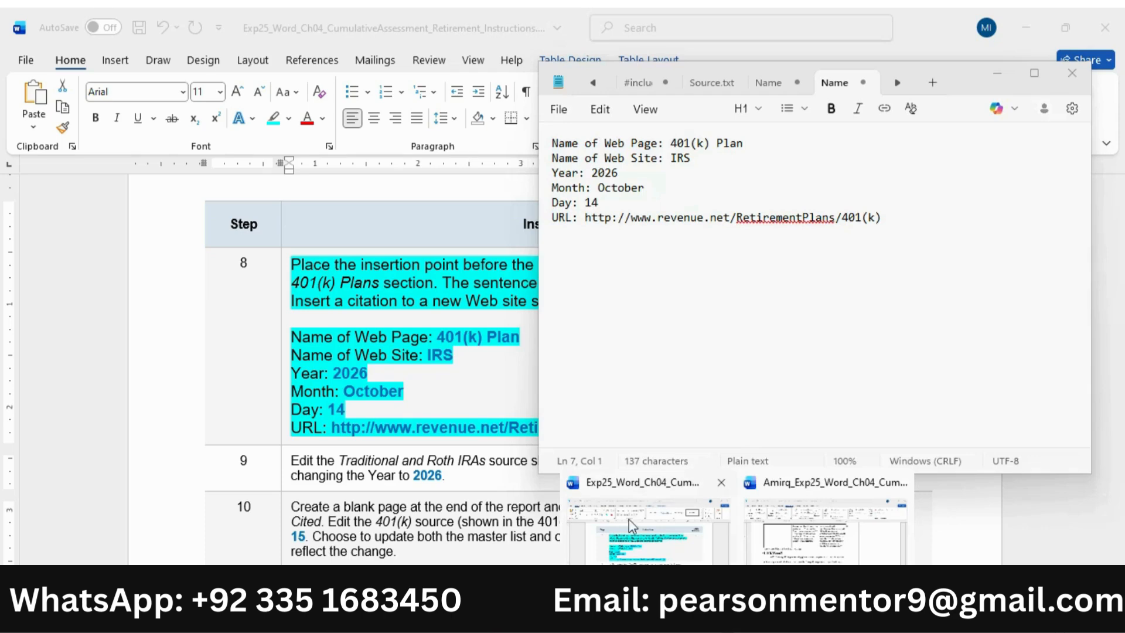
{"action": "left_click", "coordinate": [747, 526]}
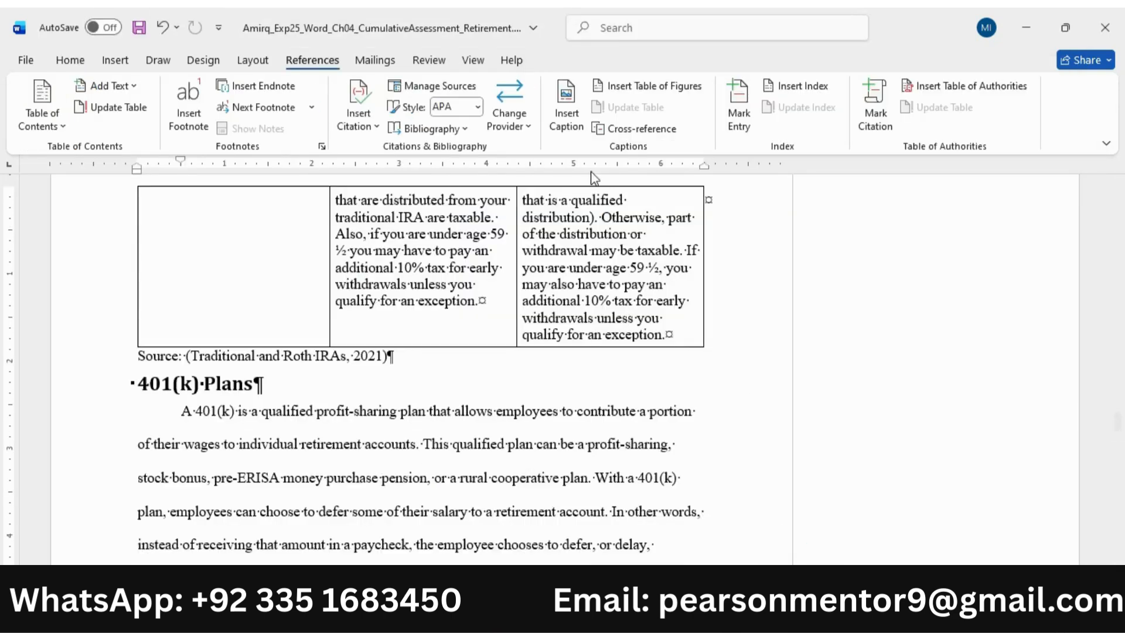
{"action": "left_click", "coordinate": [358, 112]}
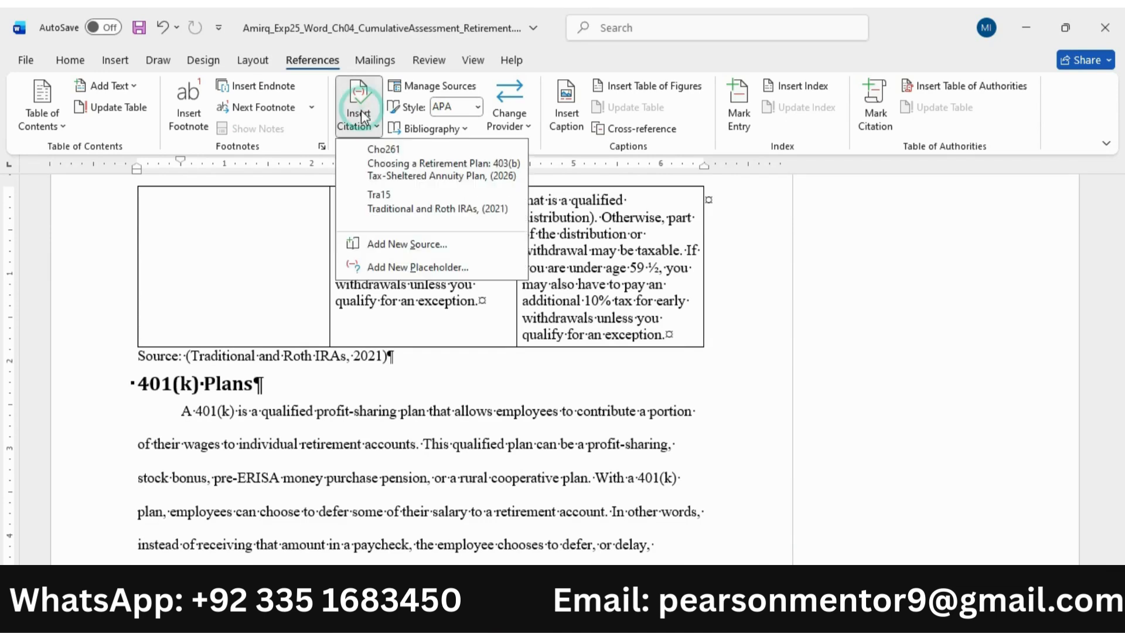
{"action": "left_click", "coordinate": [421, 245]}
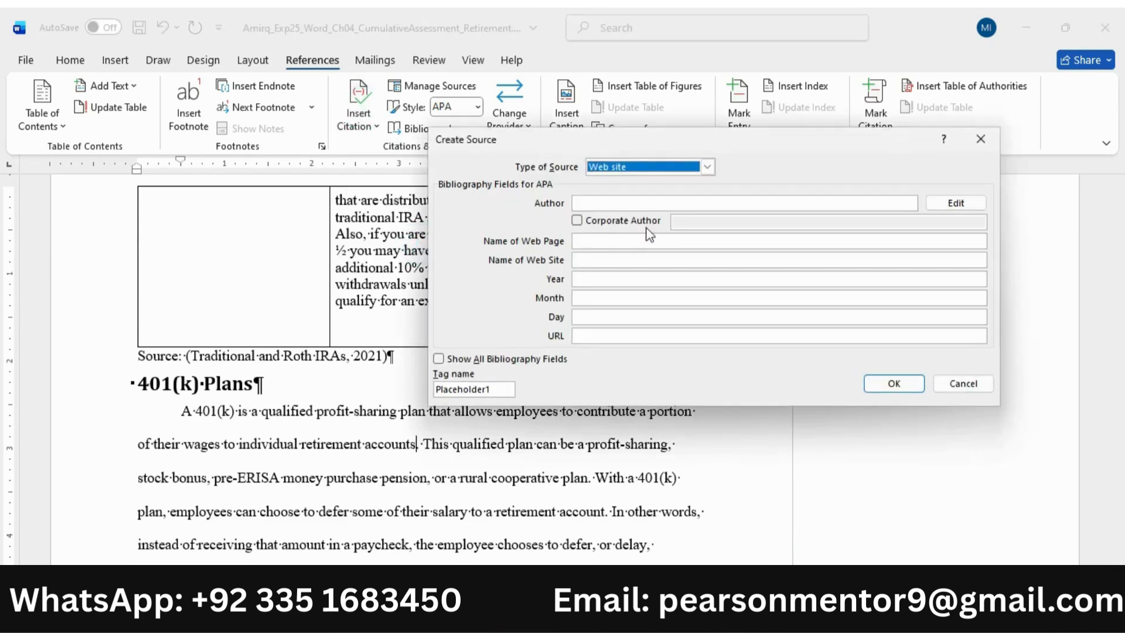
{"action": "left_click", "coordinate": [826, 615]}
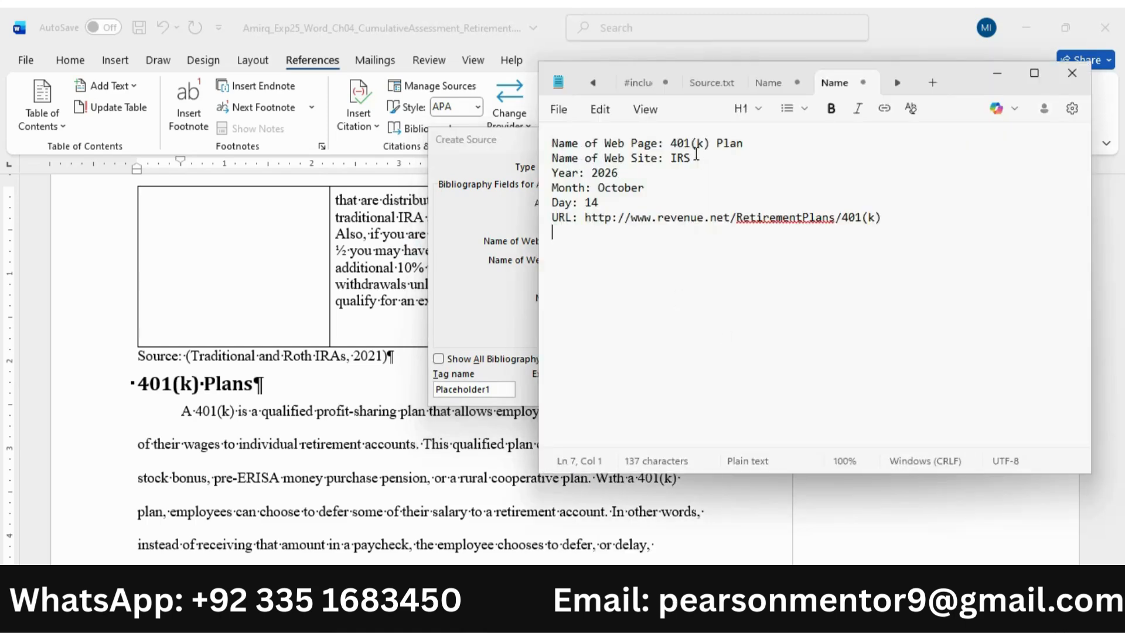
{"action": "triple_click", "coordinate": [554, 142]}
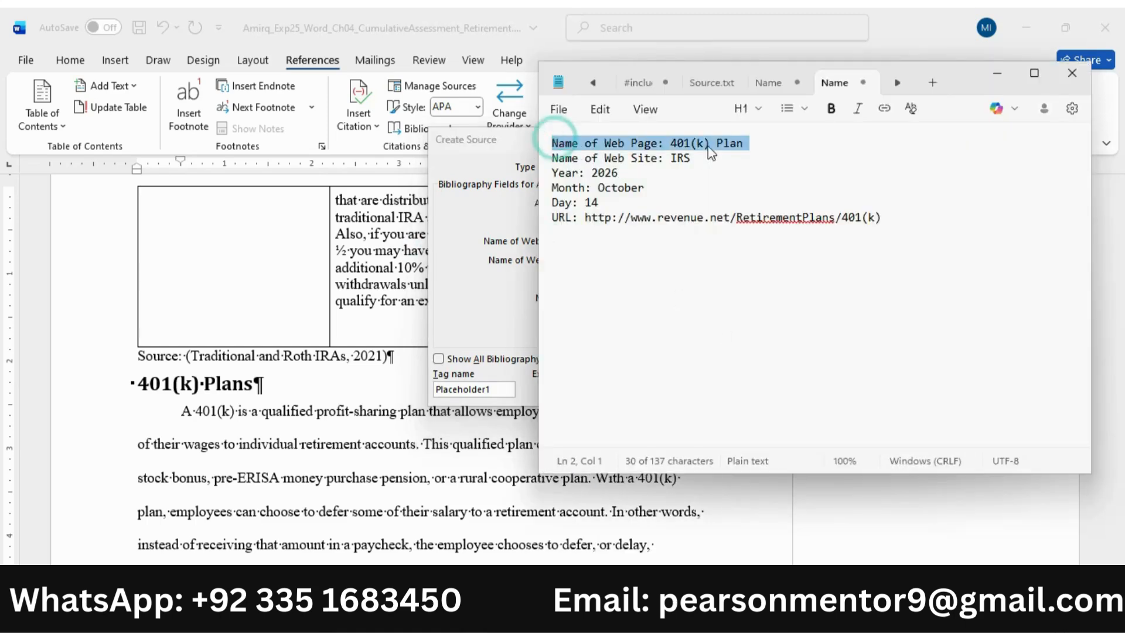
{"action": "left_click", "coordinate": [671, 143]}
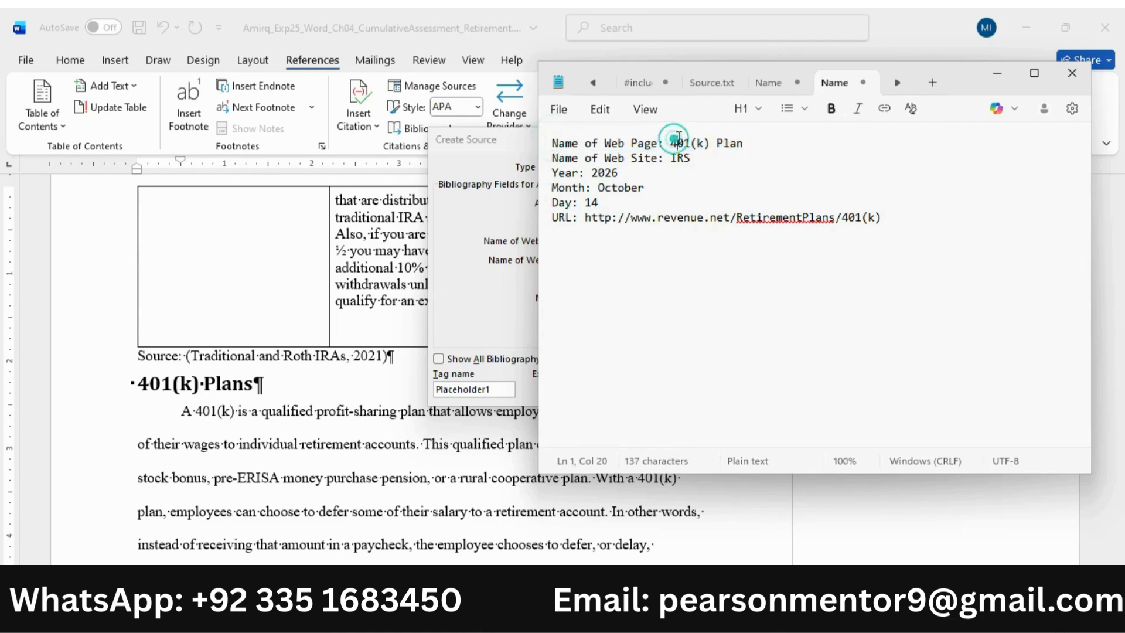
{"action": "left_click_drag", "start_coordinate": [671, 143], "coordinate": [743, 145]}
{"action": "key", "text": "ctrl+c"}
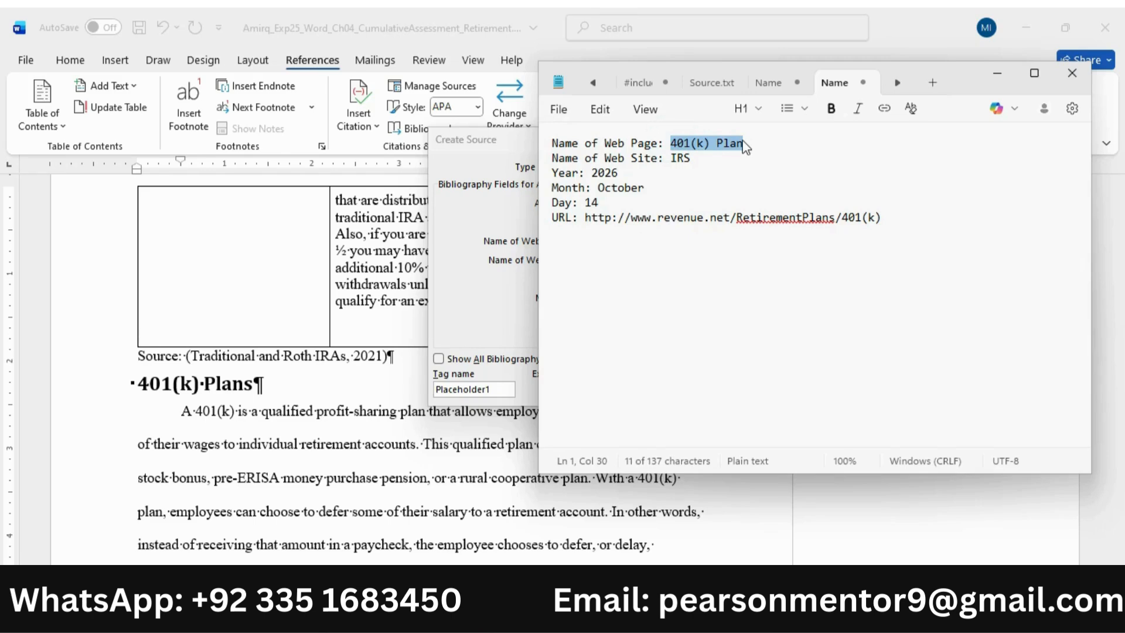
{"action": "left_click", "coordinate": [820, 551]}
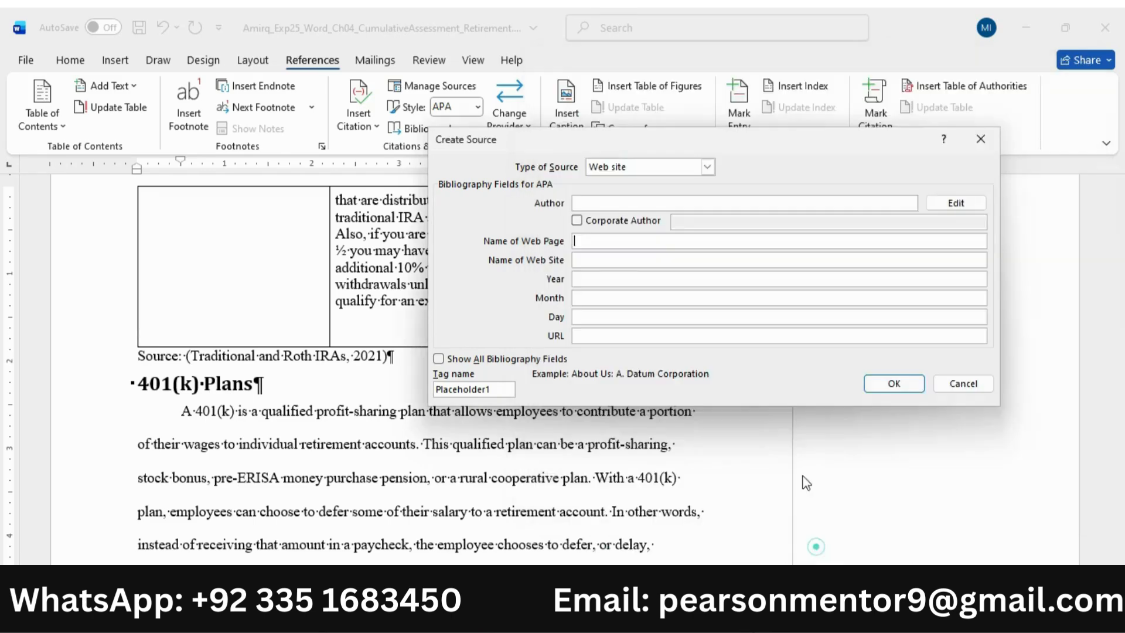
{"action": "left_click", "coordinate": [592, 240]}
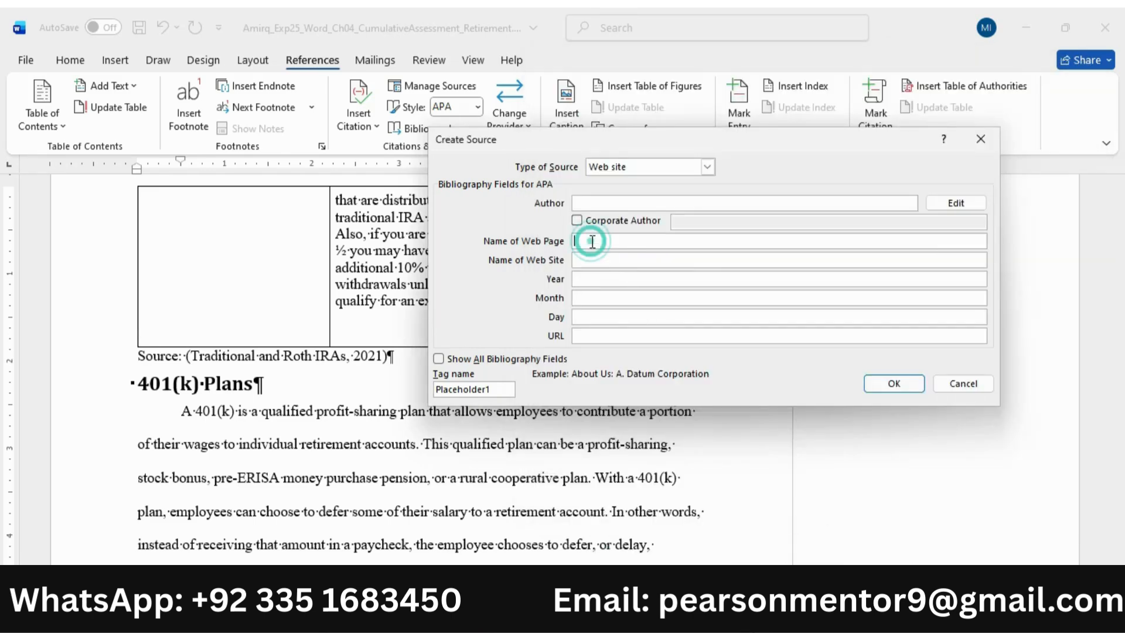
{"action": "key", "text": "ctrl+v"}
Step: Fill the new source's Name of Web Site with IRS from the Notepad details and set its Year to 2026
{"action": "left_click", "coordinate": [591, 261]}
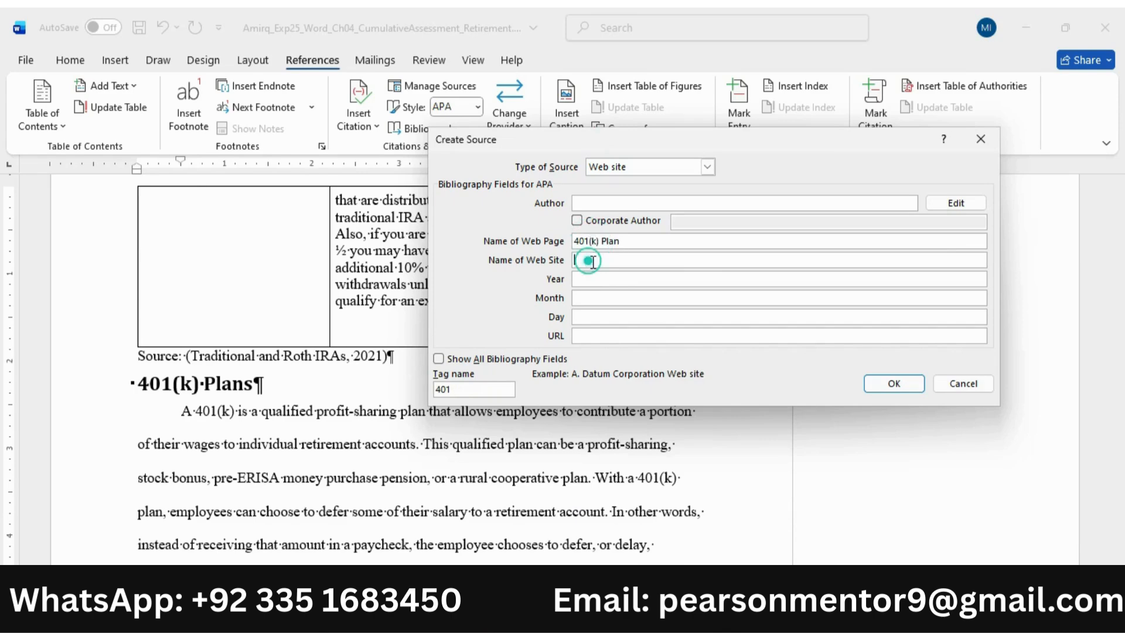
{"action": "left_click", "coordinate": [774, 528]}
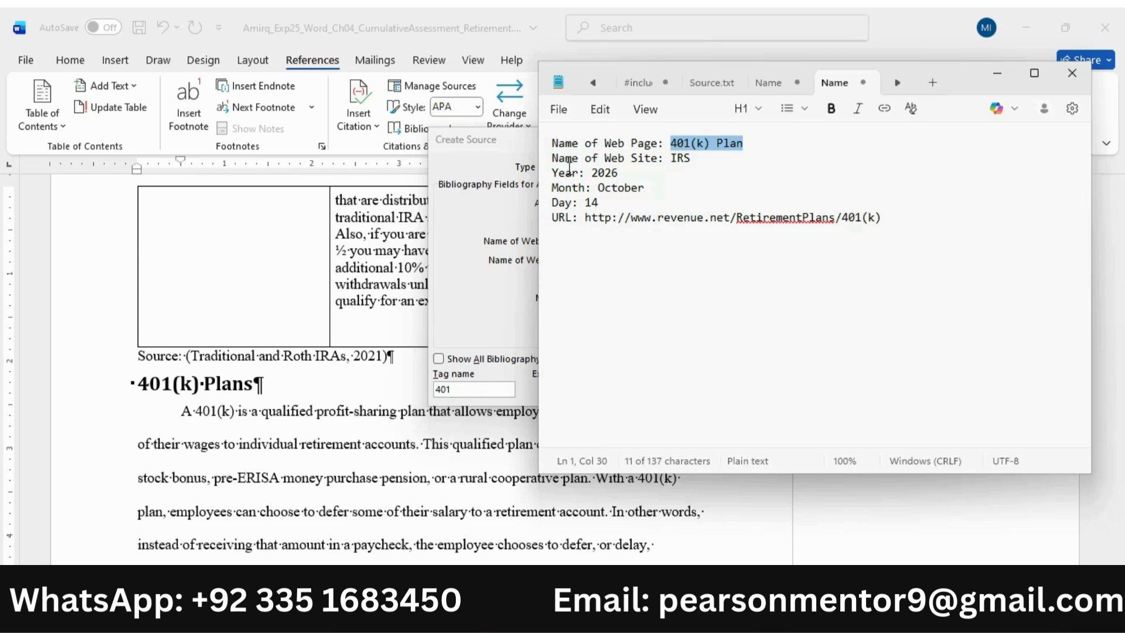
{"action": "double_click", "coordinate": [682, 160]}
{"action": "key", "text": "ctrl+c"}
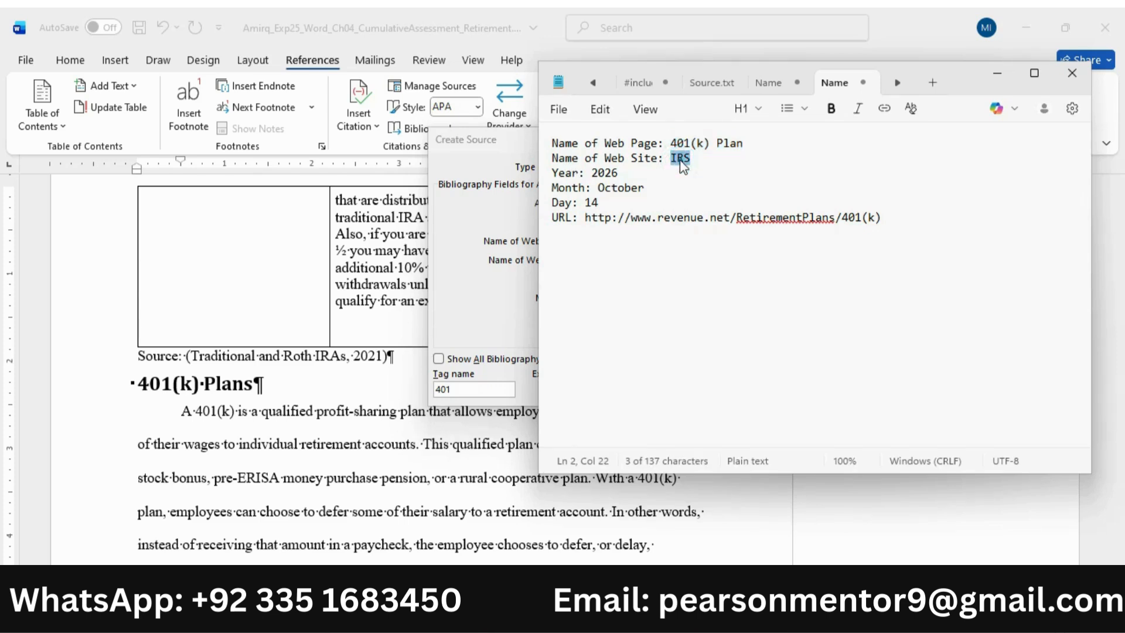
{"action": "triple_click", "coordinate": [556, 173]}
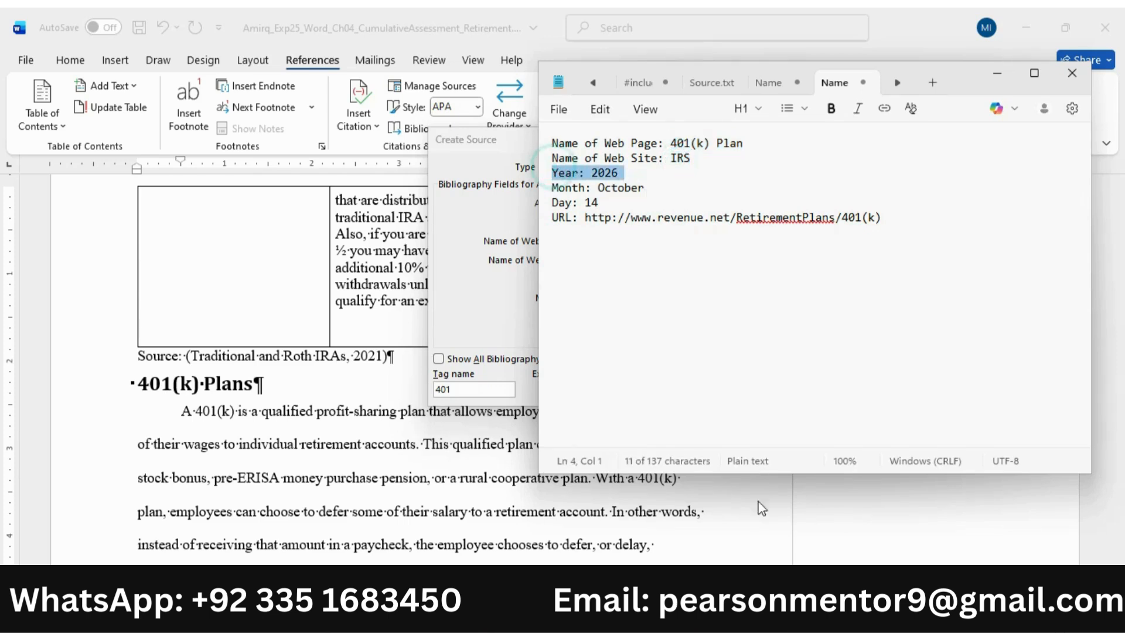
{"action": "left_click", "coordinate": [495, 311]}
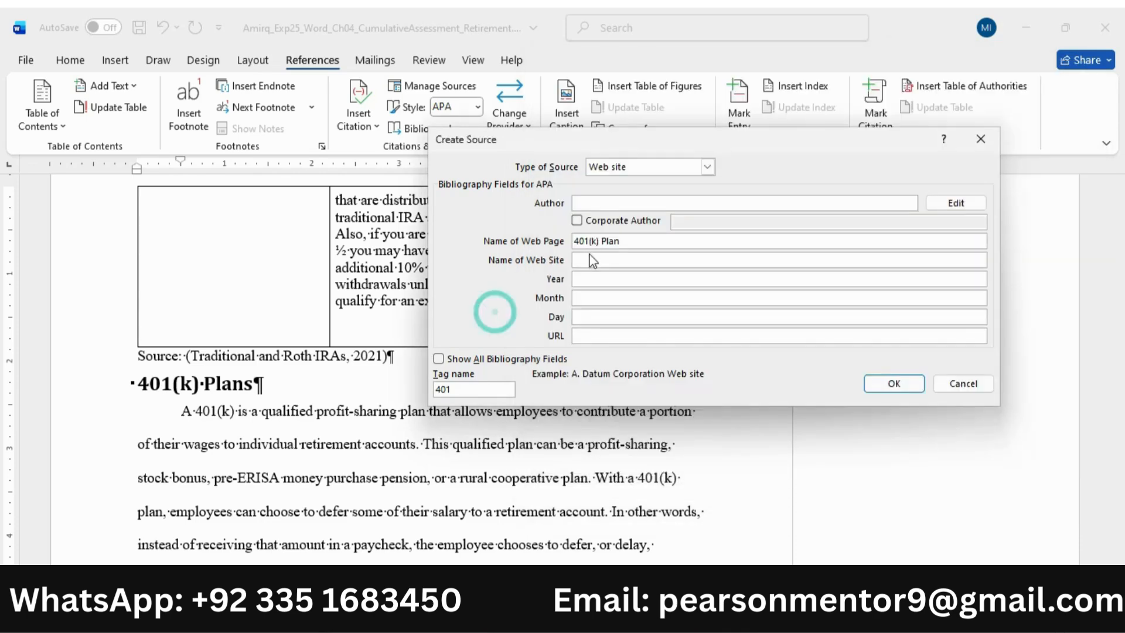
{"action": "key", "text": "ctrl+v"}
{"action": "left_click", "coordinate": [585, 279]}
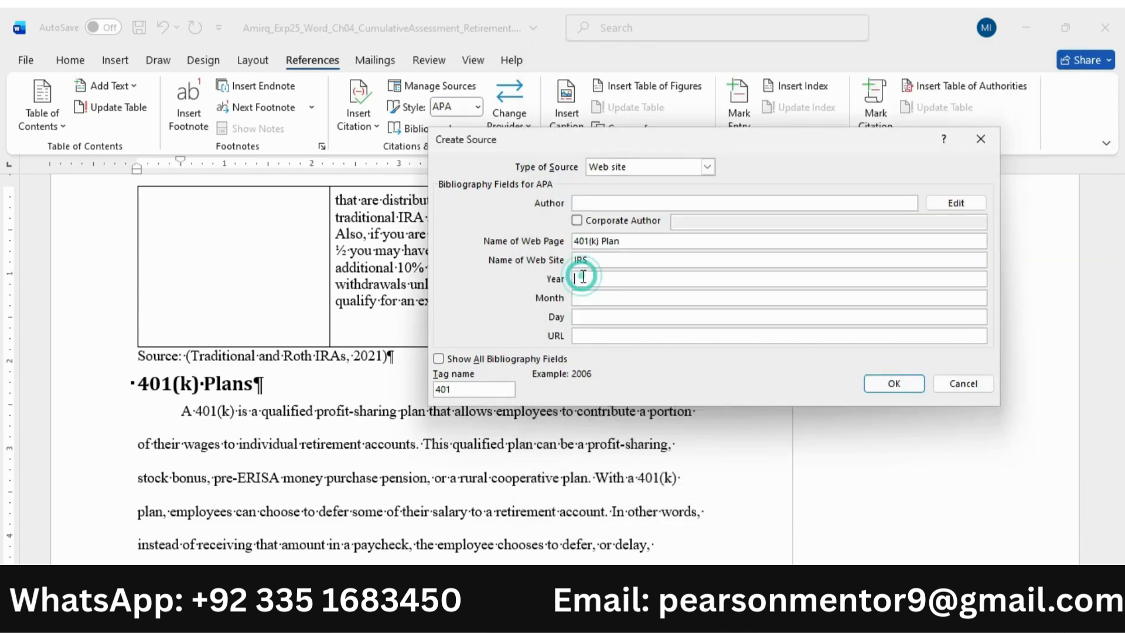
{"action": "type", "text": "2026"}
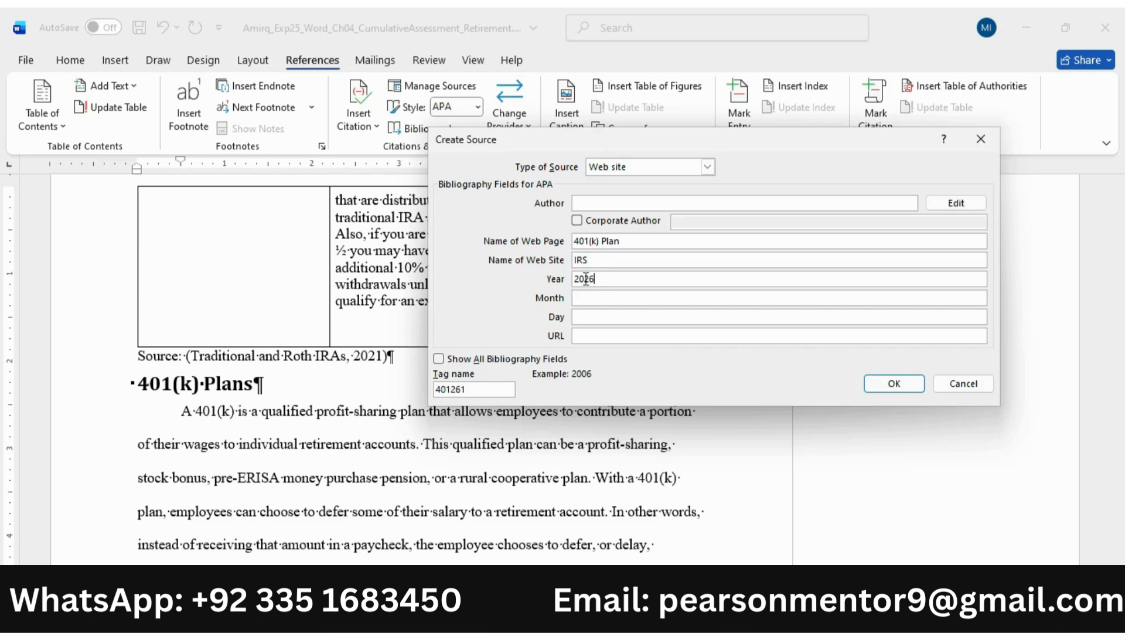
Step: Check the date details in Notepad and set the new source's Month to October and Day to 14
{"action": "key", "text": "alt+Tab"}
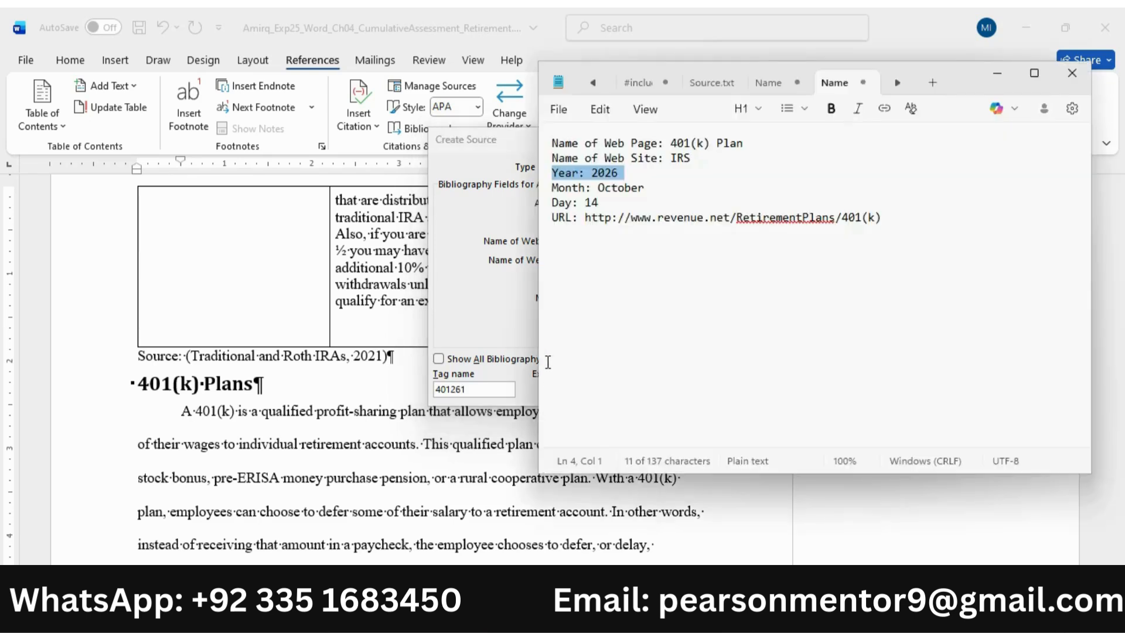
{"action": "left_click", "coordinate": [560, 188]}
{"action": "left_click_drag", "start_coordinate": [575, 189], "coordinate": [620, 209]}
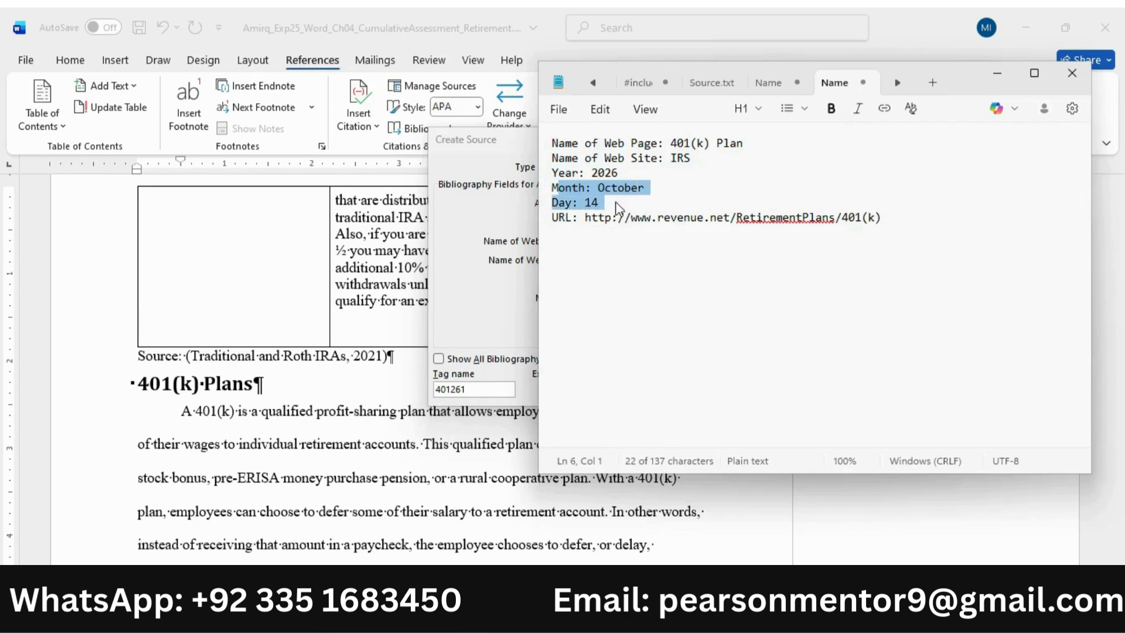
{"action": "key", "text": "alt+Tab"}
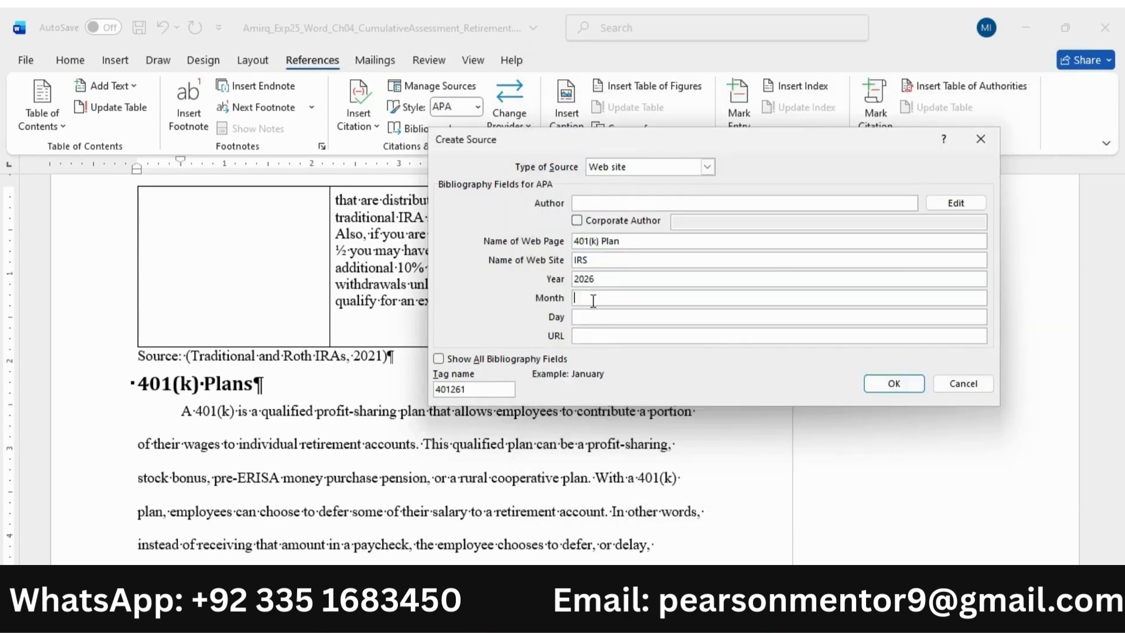
{"action": "left_click", "coordinate": [592, 301]}
{"action": "type", "text": "October"}
{"action": "left_click", "coordinate": [583, 315]}
{"action": "type", "text": "14"}
{"action": "left_click", "coordinate": [582, 337]}
{"action": "key", "text": "alt+Tab"}
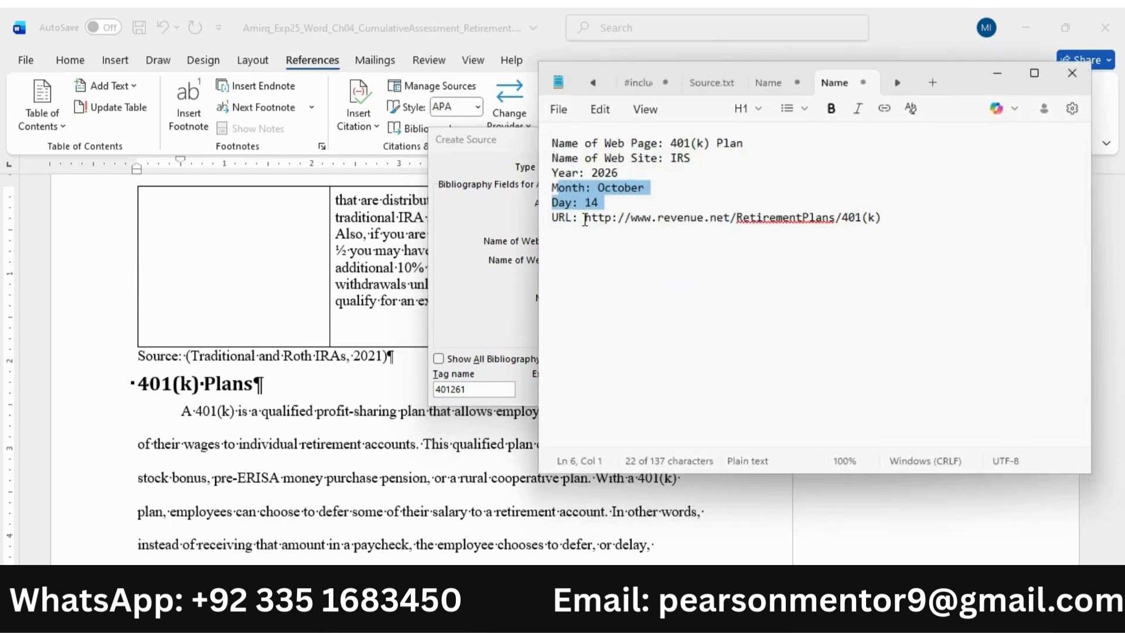
{"action": "left_click_drag", "start_coordinate": [585, 218], "coordinate": [928, 233]}
{"action": "key", "text": "ctrl+c"}
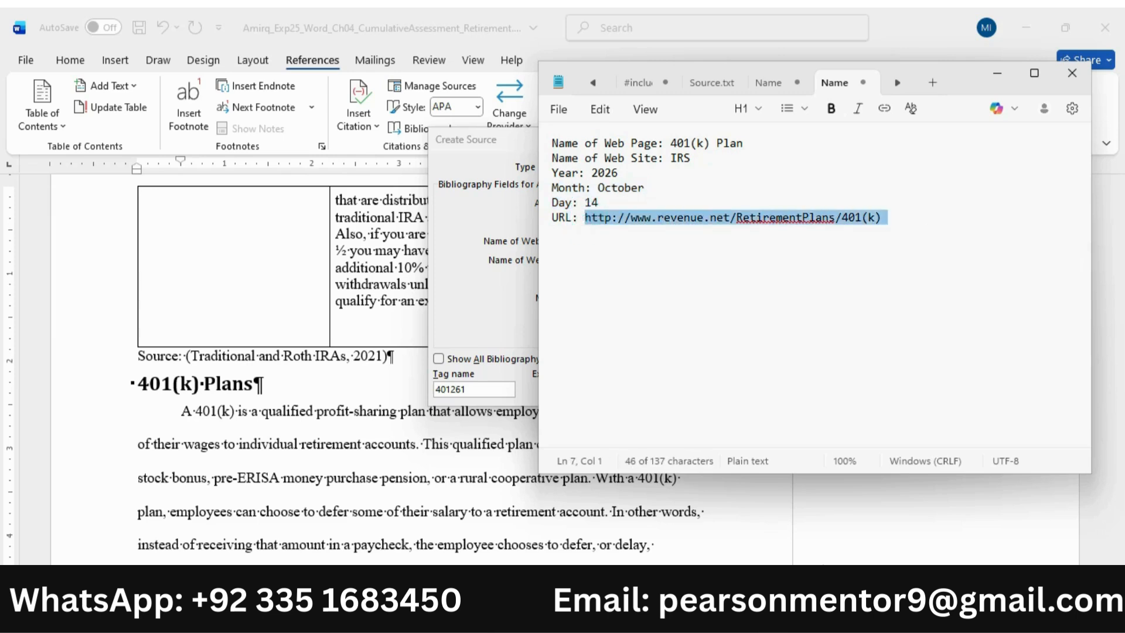
{"action": "key", "text": "alt+Tab"}
{"action": "key", "text": "ctrl+v"}
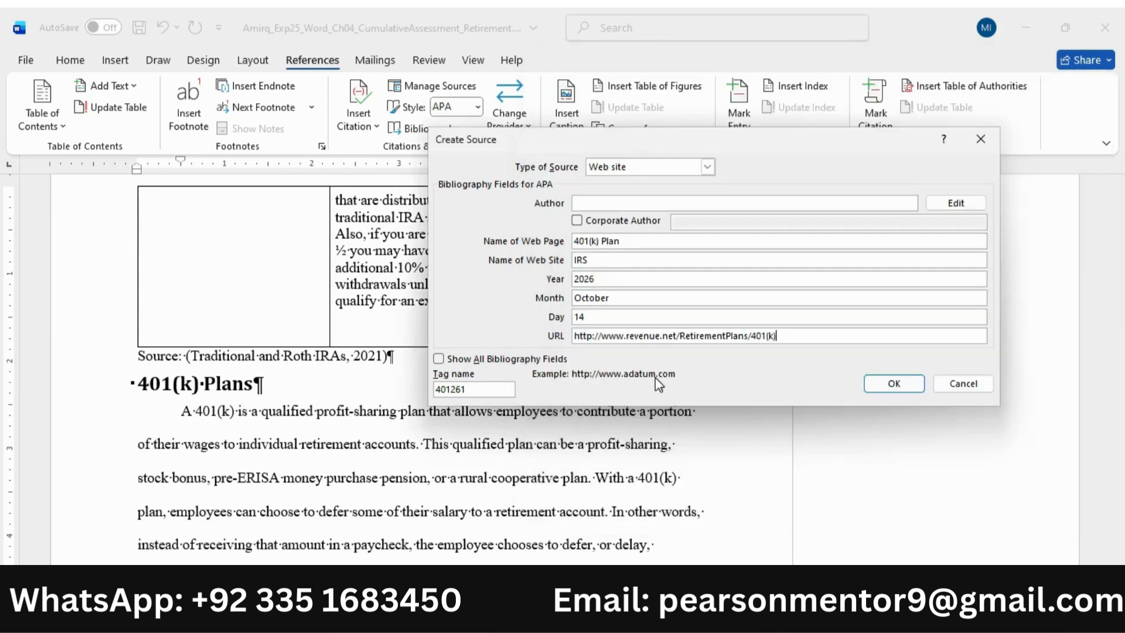
{"action": "left_click", "coordinate": [894, 383]}
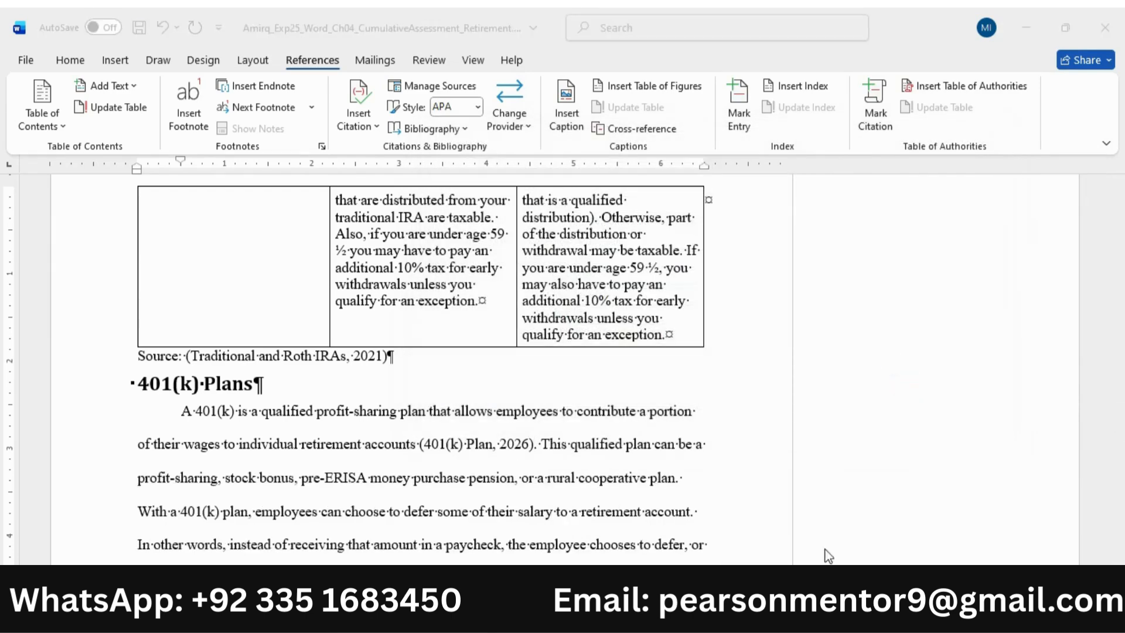
Step: In the instructions document, reduce item 8's instruction text to 9 pt
{"action": "key", "text": "alt+Tab"}
{"action": "mouse_move", "coordinate": [739, 619]}
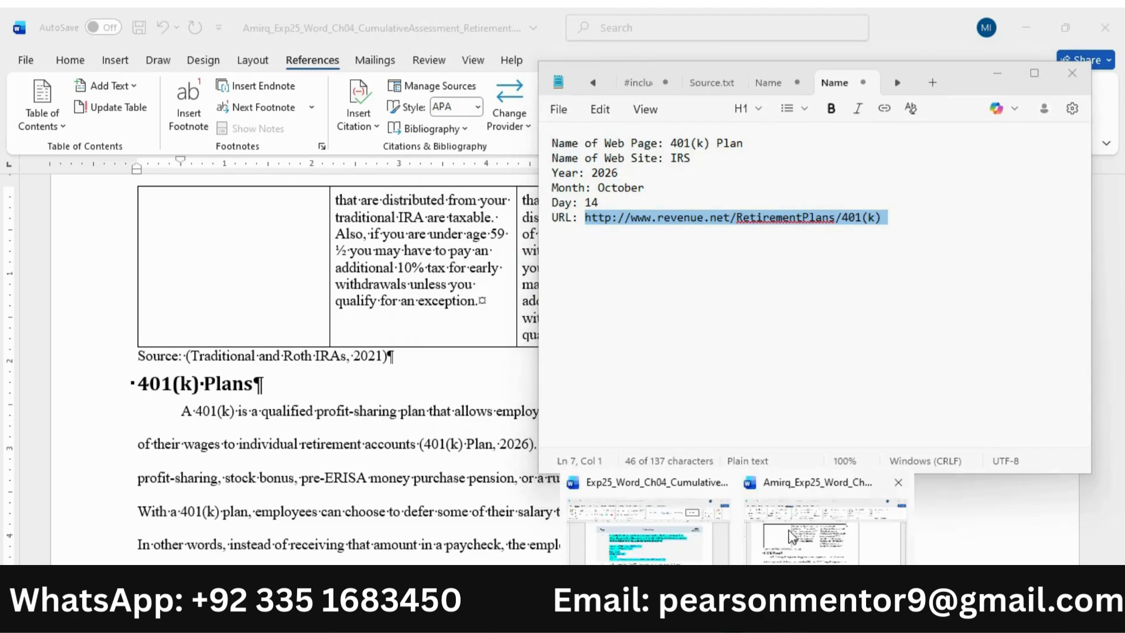
{"action": "left_click", "coordinate": [644, 536]}
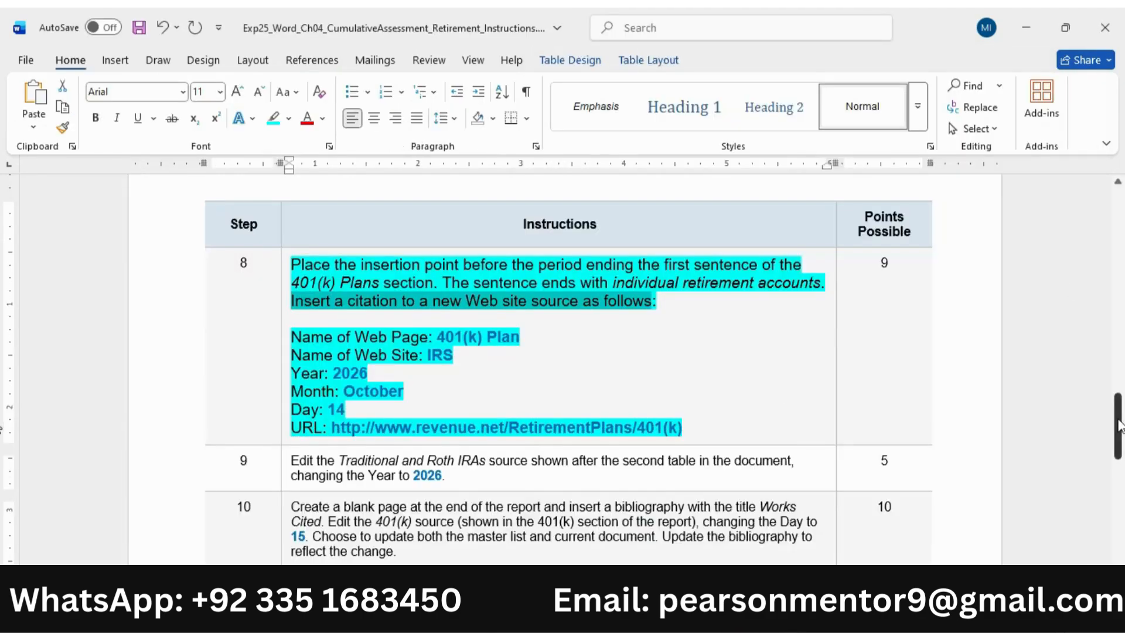
{"action": "mouse_move", "coordinate": [1118, 425]}
{"action": "left_mouse_down"}
{"action": "mouse_move", "coordinate": [1118, 504]}
{"action": "mouse_move", "coordinate": [1118, 412]}
{"action": "left_mouse_up"}
{"action": "left_click", "coordinate": [291, 342]}
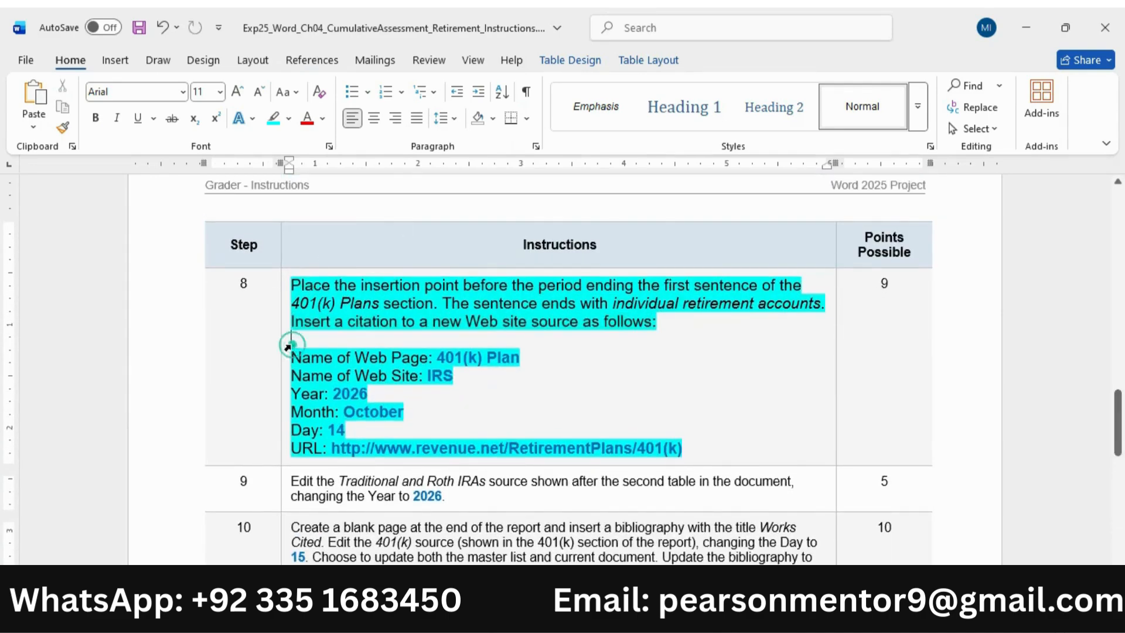
{"action": "left_click", "coordinate": [287, 347]}
{"action": "left_click", "coordinate": [427, 291]}
{"action": "left_click", "coordinate": [427, 292]}
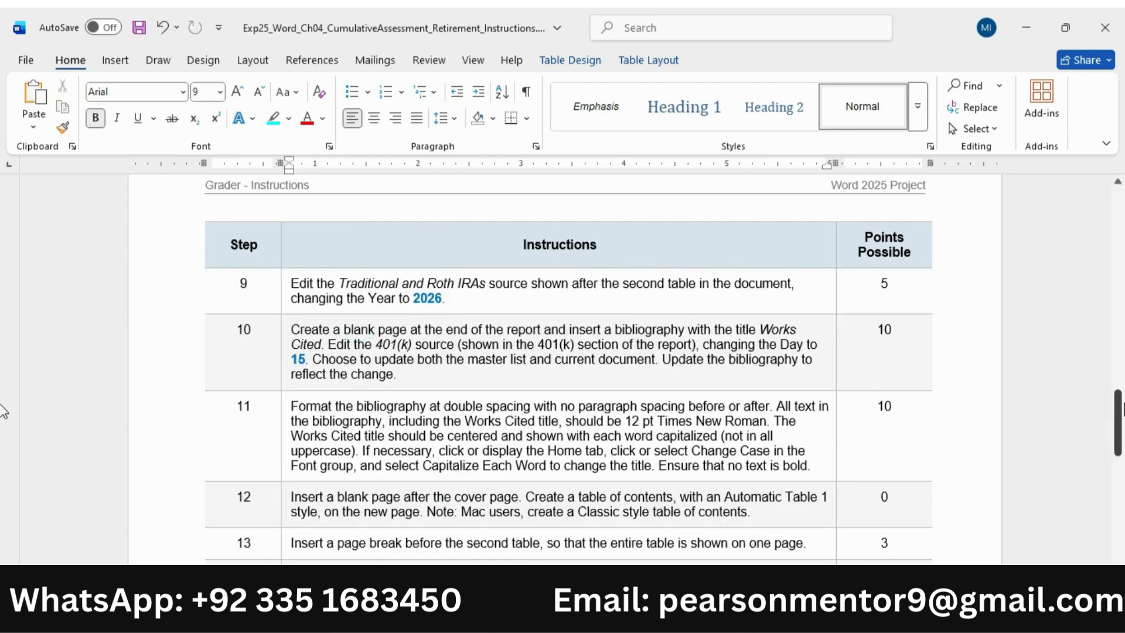
Step: Go back to the beginning of the instructions document, and do the same in the retirement document
{"action": "left_click_drag", "start_coordinate": [1120, 410], "coordinate": [1119, 205]}
{"action": "left_click", "coordinate": [680, 282]}
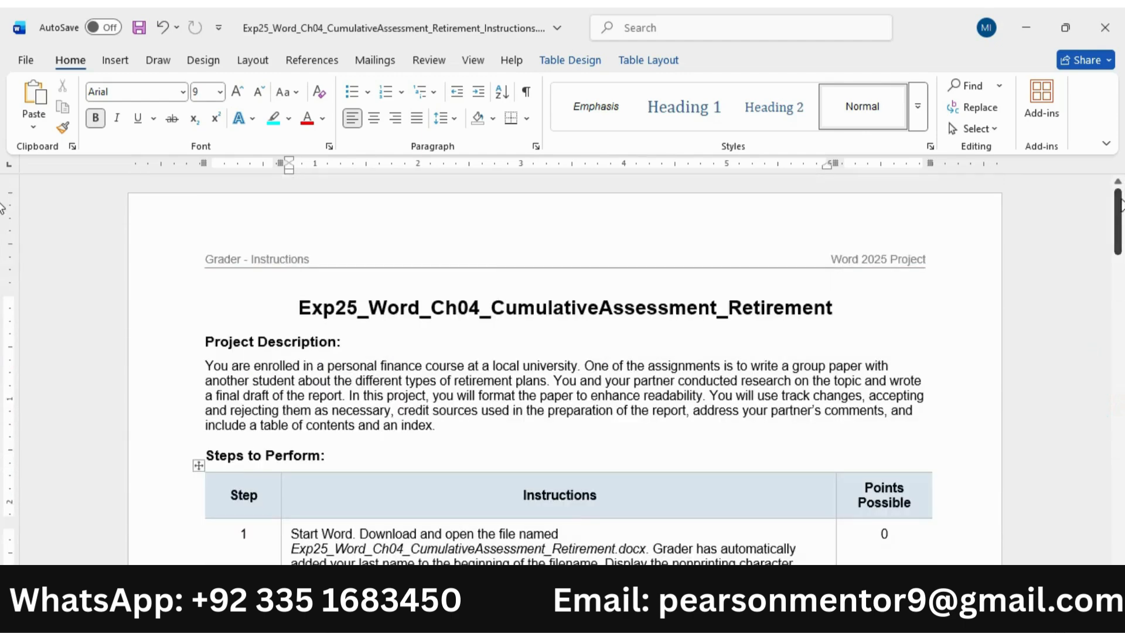
{"action": "left_click", "coordinate": [662, 542]}
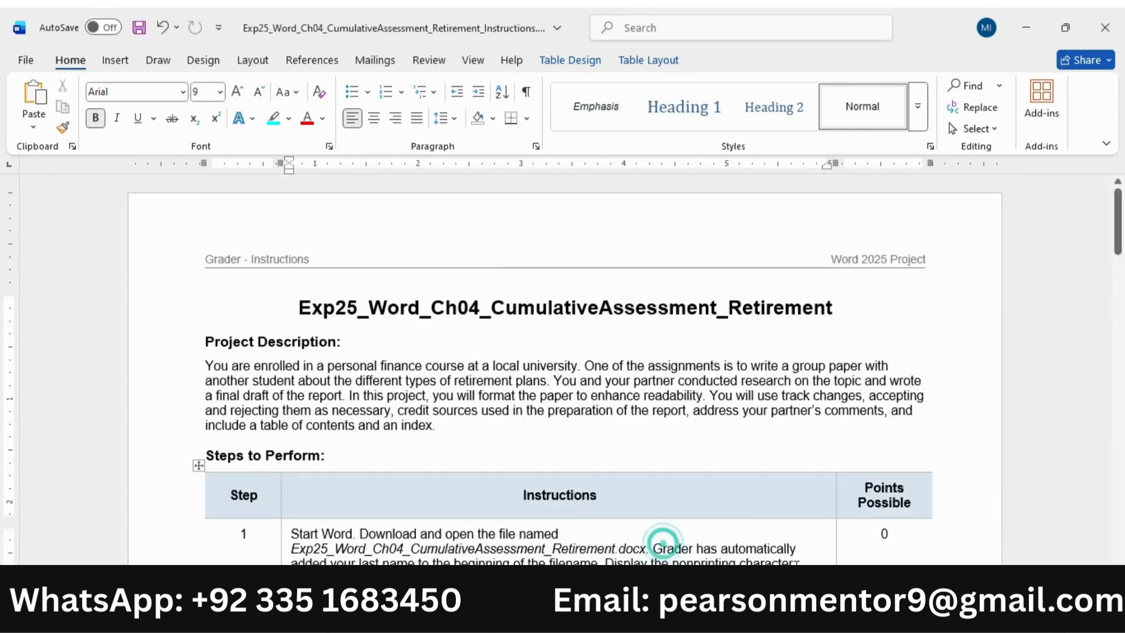
{"action": "left_click", "coordinate": [942, 516]}
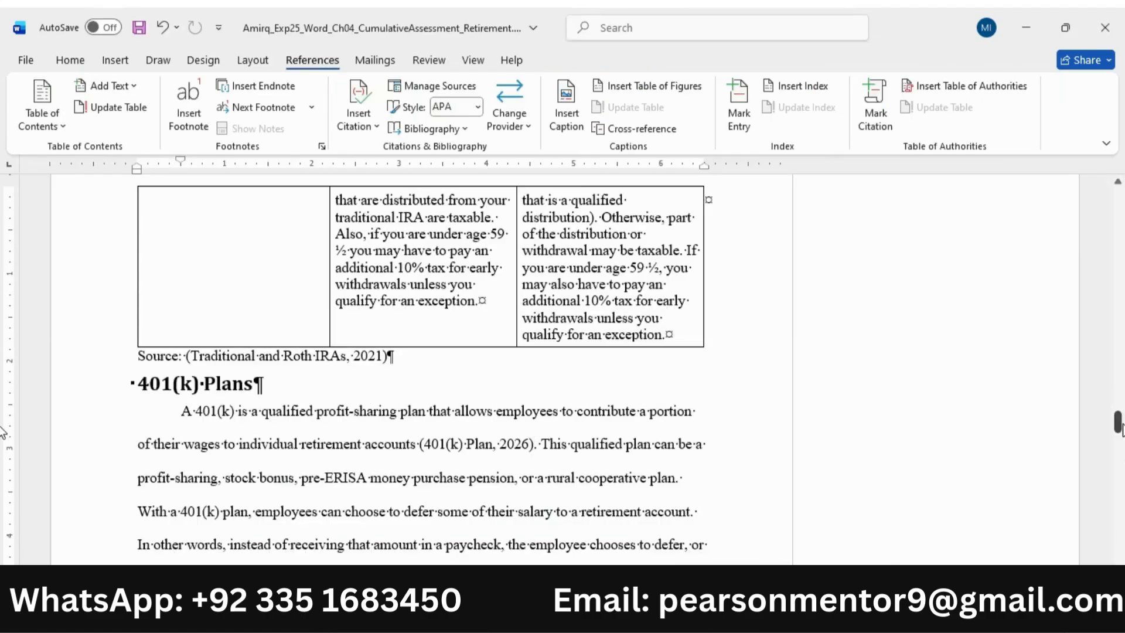
{"action": "left_click_drag", "start_coordinate": [1120, 423], "coordinate": [1119, 199]}
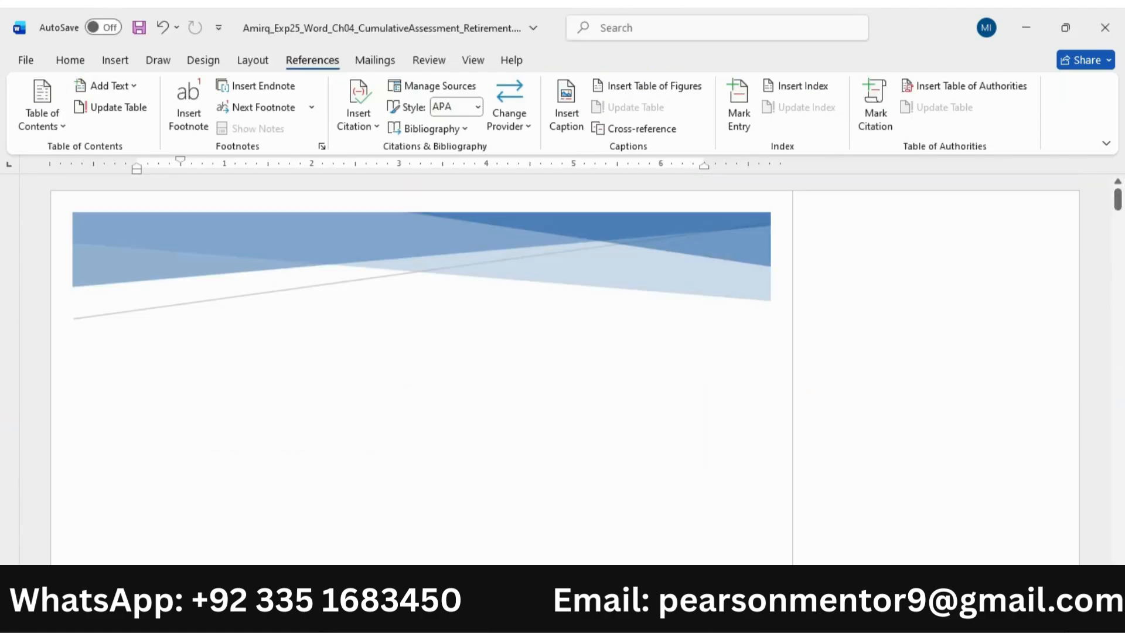
Step: Switch to the instructions document and enlarge its view to read the project description and first items
{"action": "left_click", "coordinate": [674, 551]}
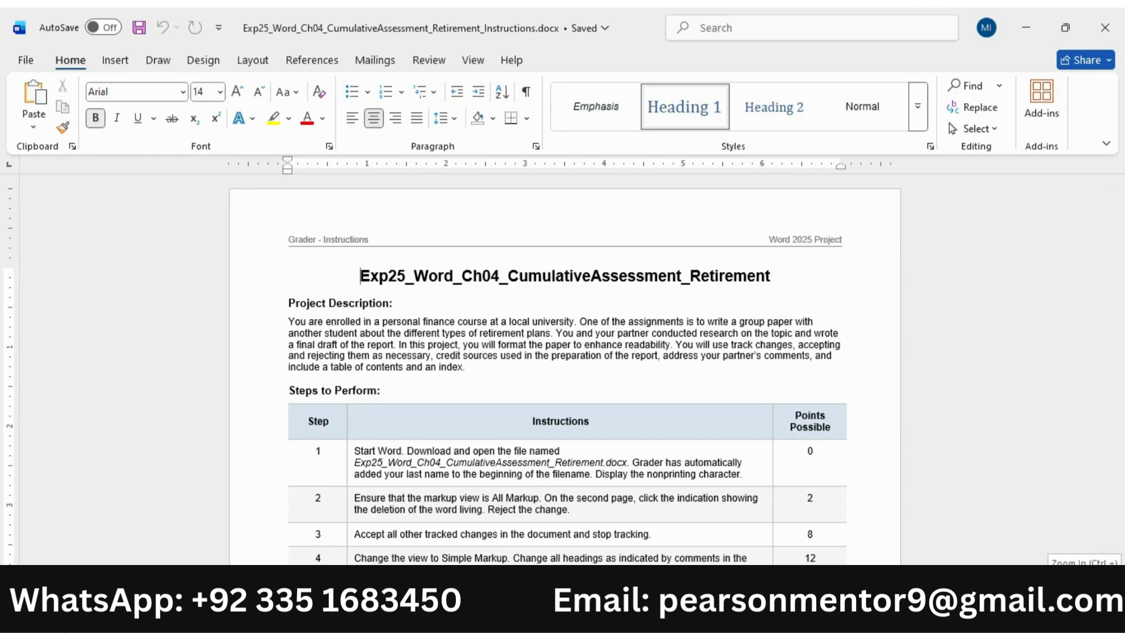
{"action": "left_click", "coordinate": [1102, 580]}
{"action": "left_click", "coordinate": [1102, 580]}
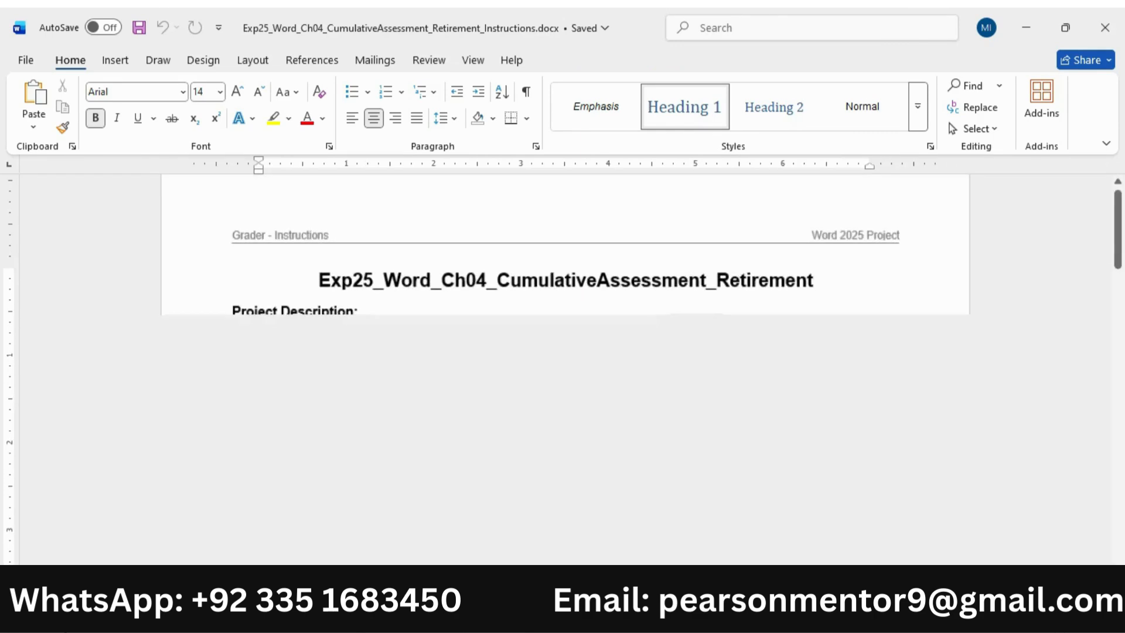
{"action": "left_click", "coordinate": [1102, 580]}
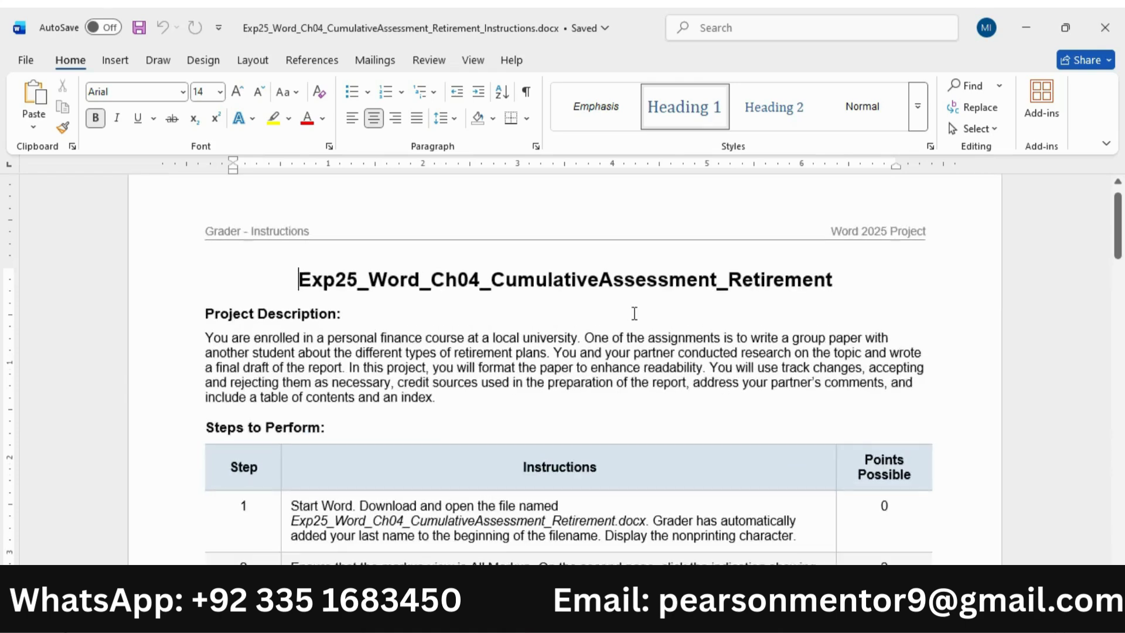